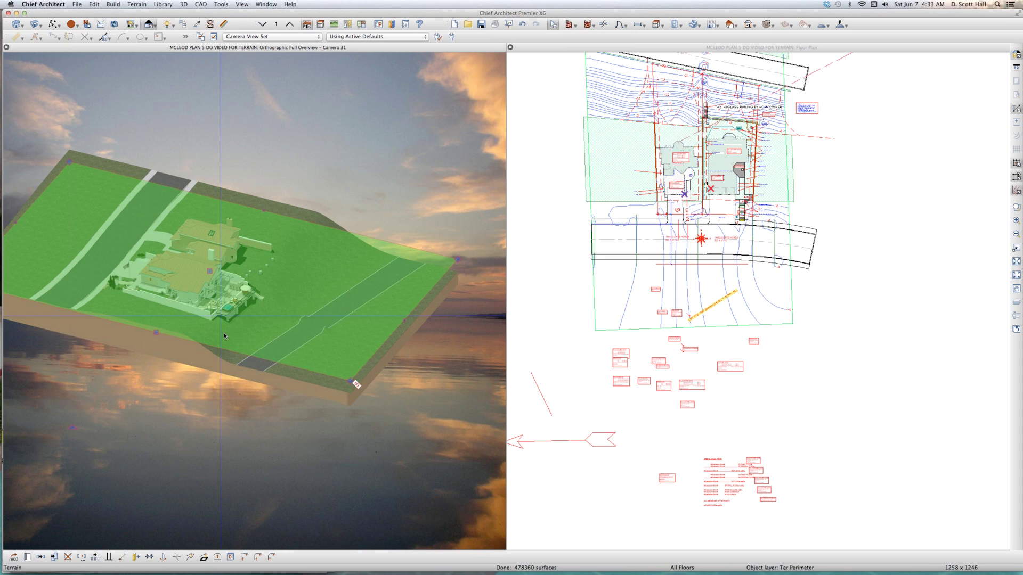
Examine the rear of both houses, the deck, the slope and the lower road in the 3D terrain overview
{"action": "key", "text": "o"}
{"action": "left_click_drag", "start_coordinate": [240, 332], "coordinate": [241, 258]}
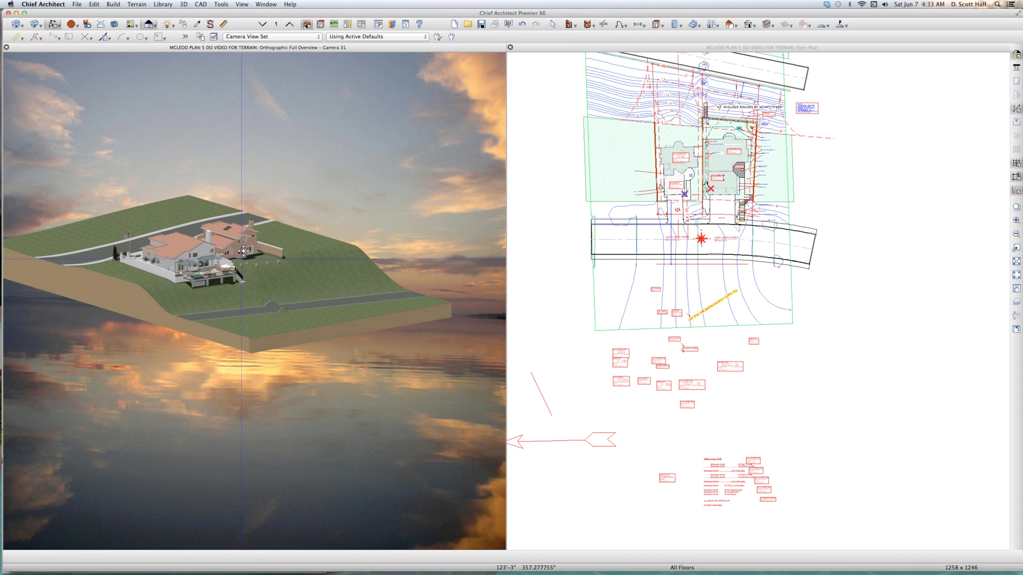
{"action": "scroll", "coordinate": [241, 259], "scroll_direction": "up", "scroll_amount": 5}
{"action": "scroll", "coordinate": [257, 165], "scroll_direction": "down", "scroll_amount": 1}
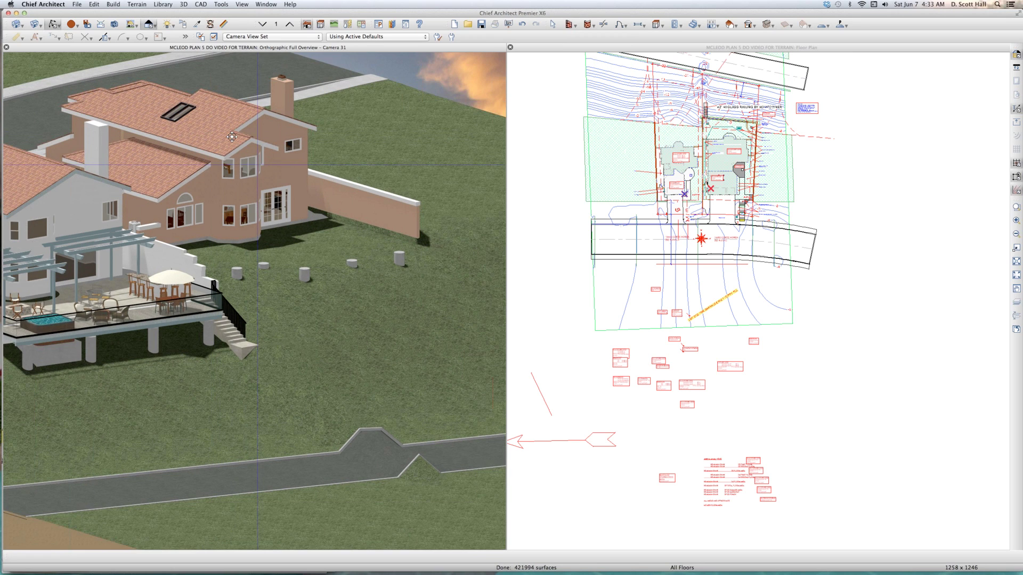
{"action": "scroll", "coordinate": [231, 137], "scroll_direction": "up", "scroll_amount": 1}
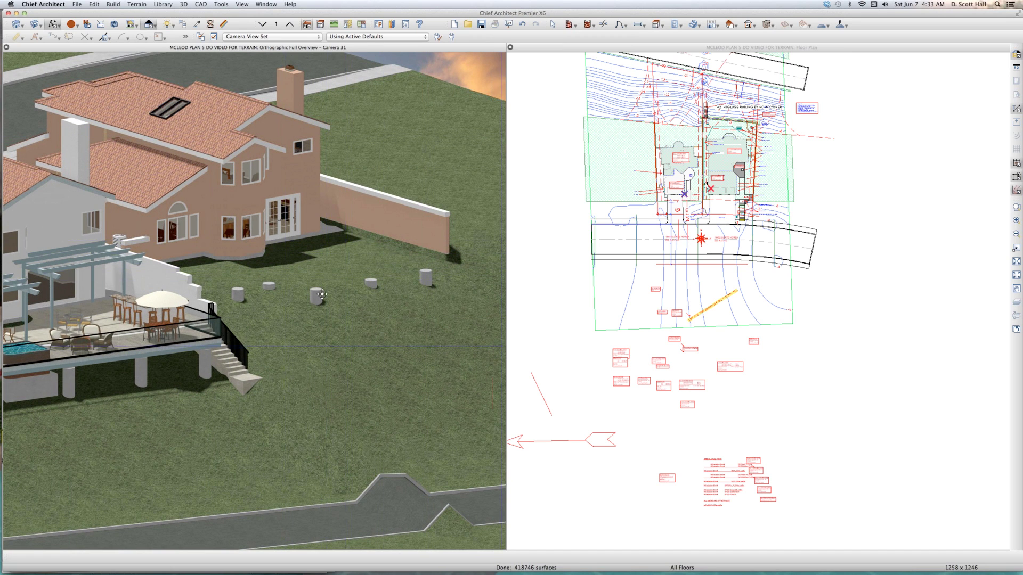
{"action": "scroll", "coordinate": [98, 304], "scroll_direction": "down", "scroll_amount": 3}
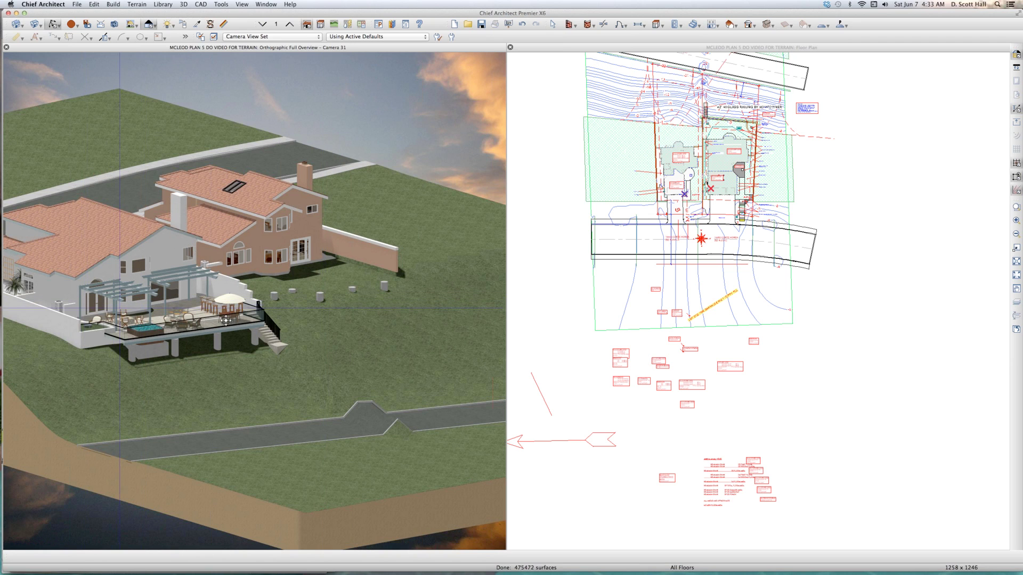
{"action": "scroll", "coordinate": [226, 320], "scroll_direction": "down", "scroll_amount": 1}
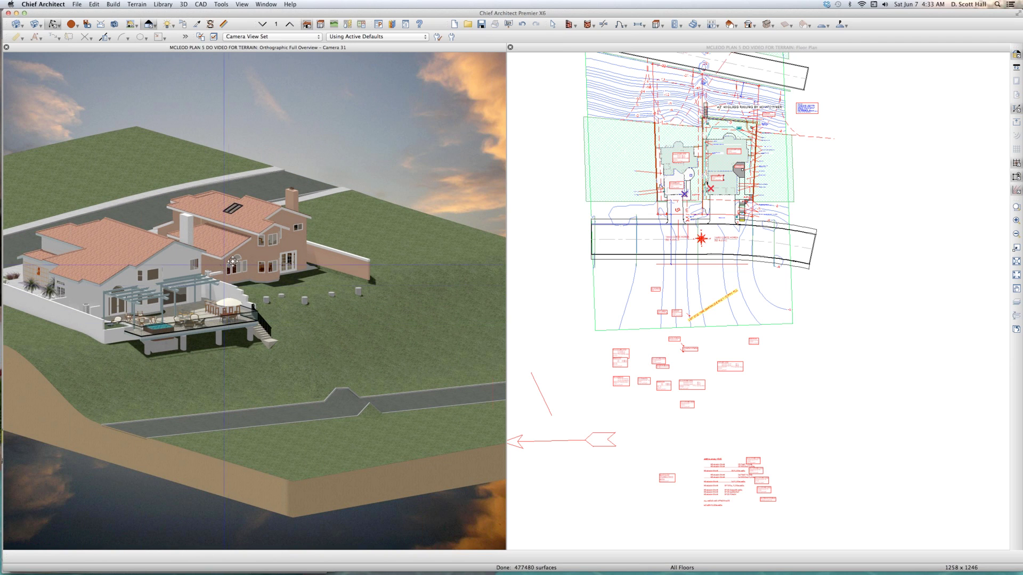
{"action": "scroll", "coordinate": [228, 262], "scroll_direction": "up", "scroll_amount": 2}
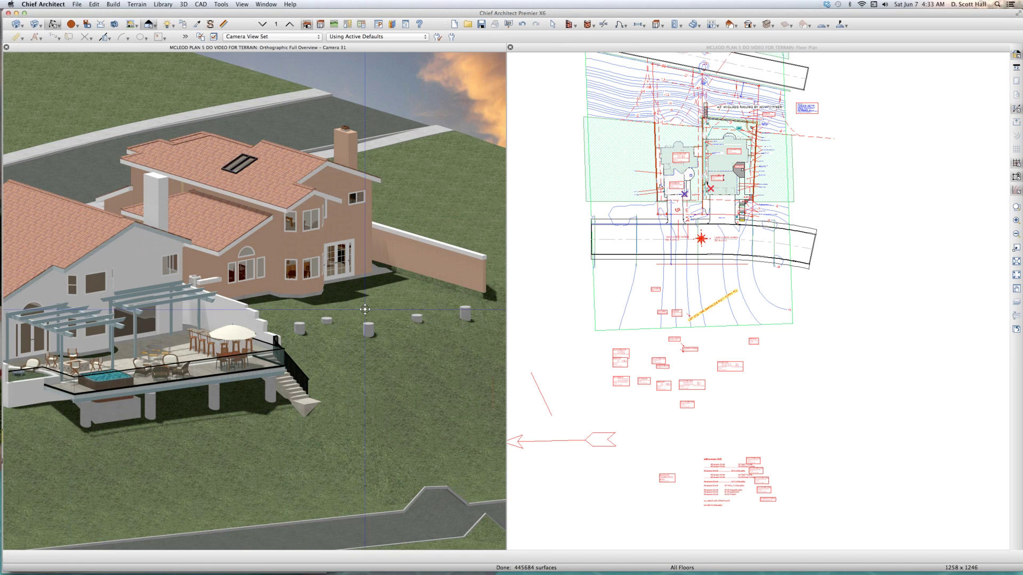
{"action": "scroll", "coordinate": [365, 309], "scroll_direction": "down", "scroll_amount": 1}
{"action": "scroll", "coordinate": [365, 309], "scroll_direction": "down", "scroll_amount": 1}
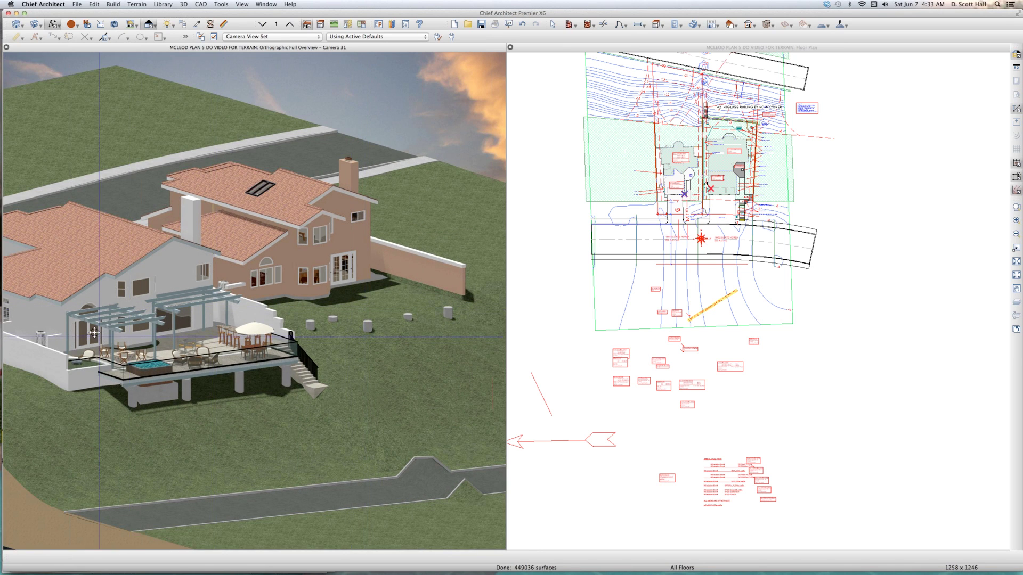
{"action": "scroll", "coordinate": [94, 333], "scroll_direction": "up", "scroll_amount": 3}
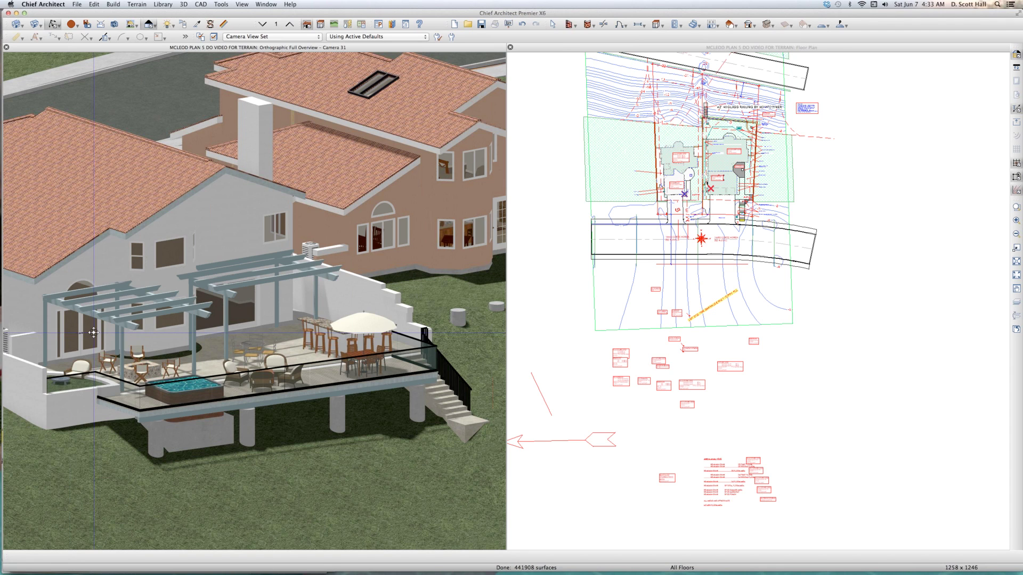
{"action": "scroll", "coordinate": [290, 438], "scroll_direction": "down", "scroll_amount": 5}
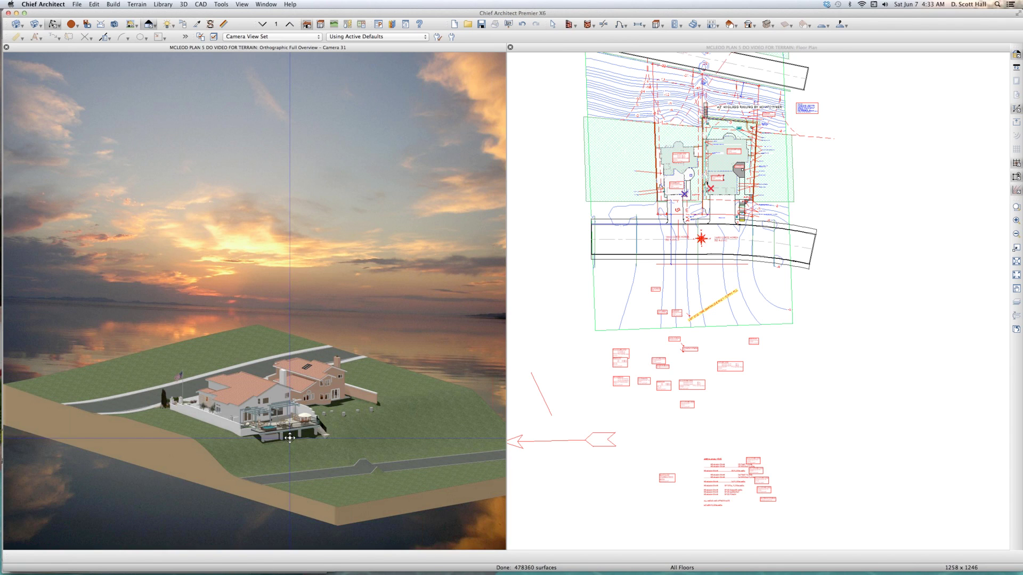
{"action": "scroll", "coordinate": [293, 440], "scroll_direction": "up", "scroll_amount": 1}
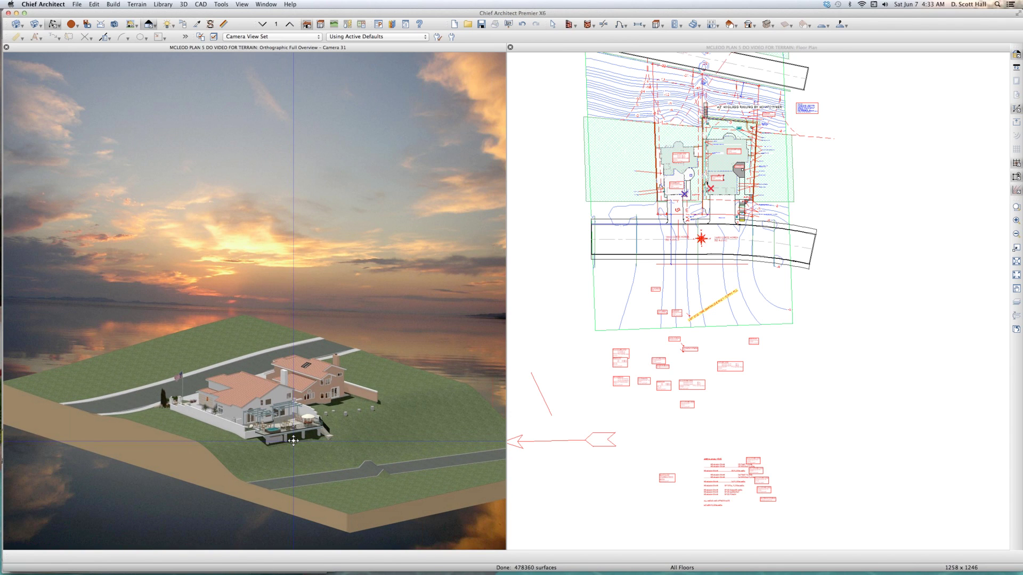
Orbit the 3D overview around to the driveway side and examine both roads and houses from above
{"action": "left_click_drag", "start_coordinate": [293, 440], "coordinate": [317, 446]}
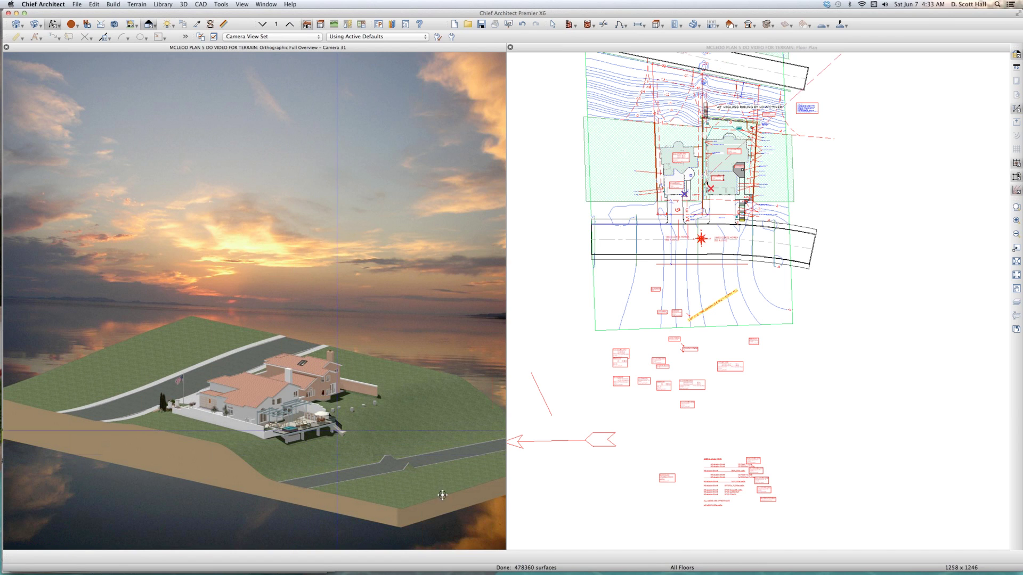
{"action": "scroll", "coordinate": [421, 471], "scroll_direction": "up", "scroll_amount": 2}
{"action": "scroll", "coordinate": [420, 469], "scroll_direction": "up", "scroll_amount": 5}
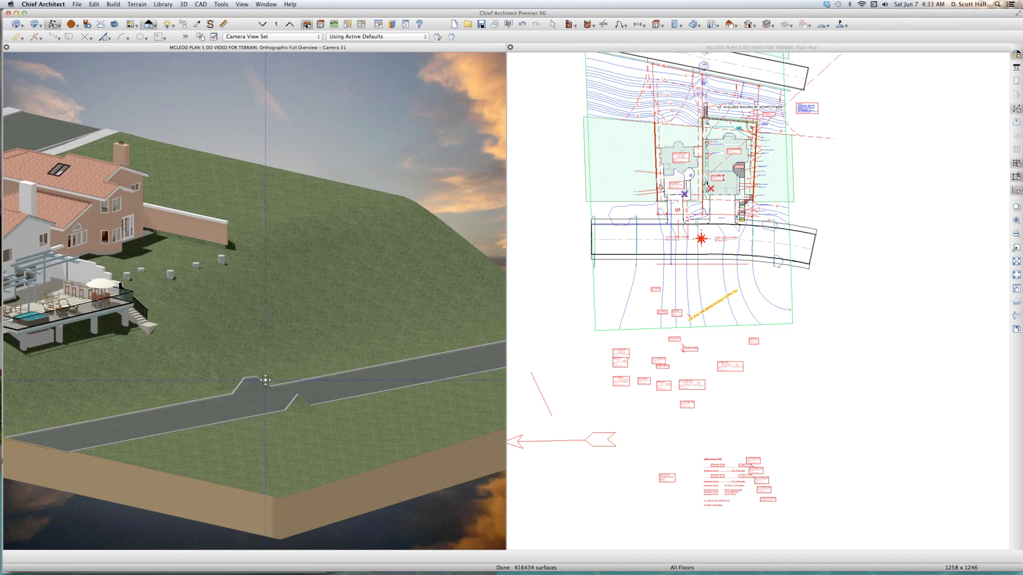
{"action": "scroll", "coordinate": [265, 380], "scroll_direction": "down", "scroll_amount": 6}
{"action": "left_click_drag", "start_coordinate": [273, 435], "coordinate": [338, 409]}
{"action": "scroll", "coordinate": [319, 378], "scroll_direction": "up", "scroll_amount": 3}
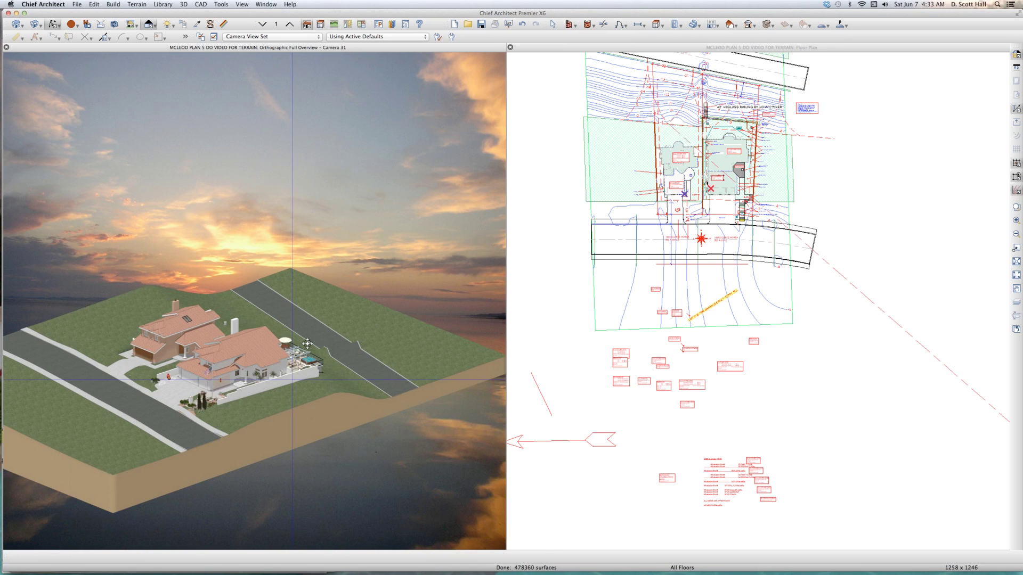
{"action": "scroll", "coordinate": [307, 343], "scroll_direction": "up", "scroll_amount": 4}
{"action": "scroll", "coordinate": [315, 375], "scroll_direction": "down", "scroll_amount": 2}
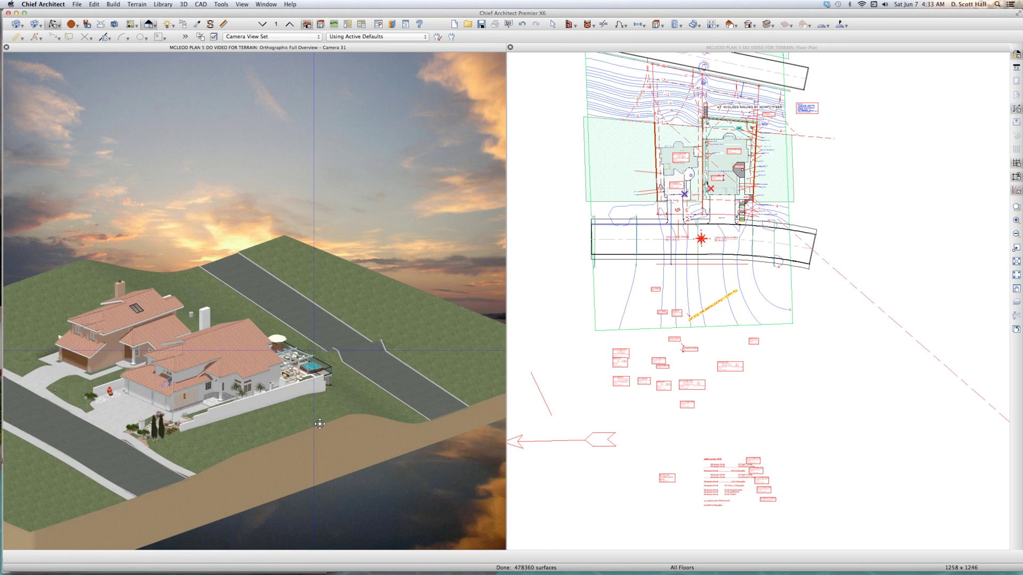
{"action": "left_click_drag", "start_coordinate": [276, 410], "coordinate": [304, 469]}
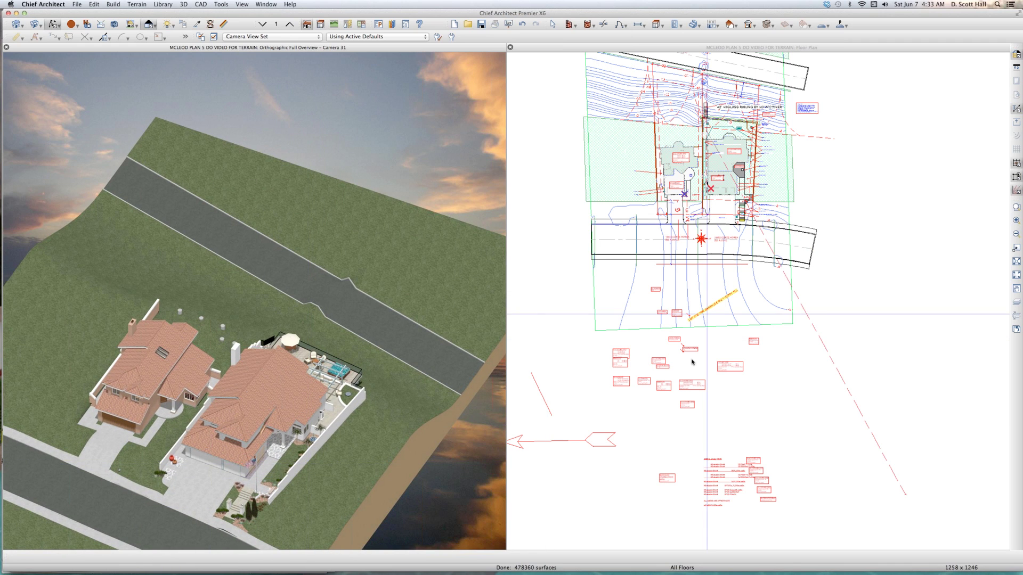
{"action": "left_click", "coordinate": [704, 312]}
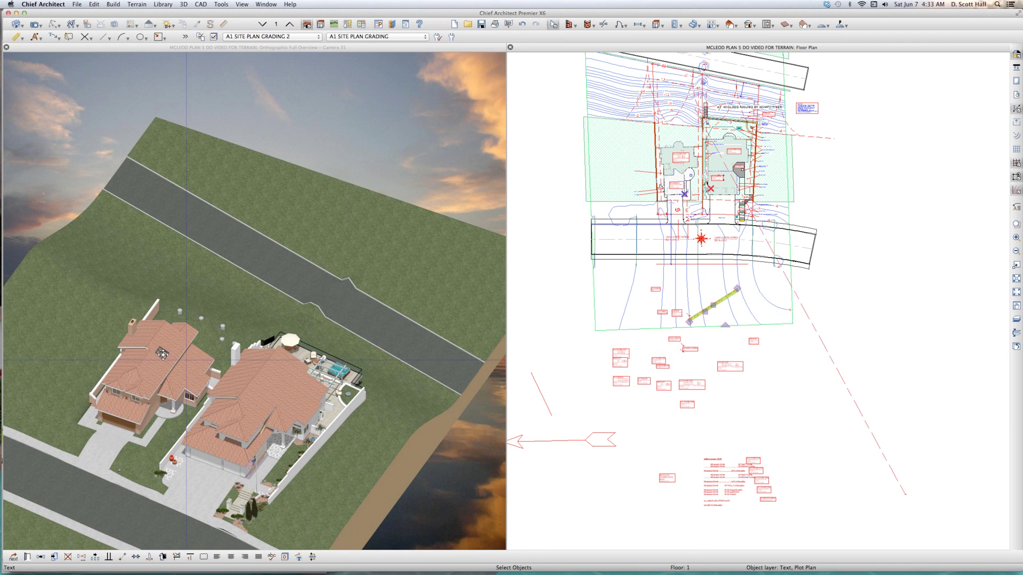
{"action": "left_click", "coordinate": [184, 365]}
{"action": "scroll", "coordinate": [103, 333], "scroll_direction": "up", "scroll_amount": 3}
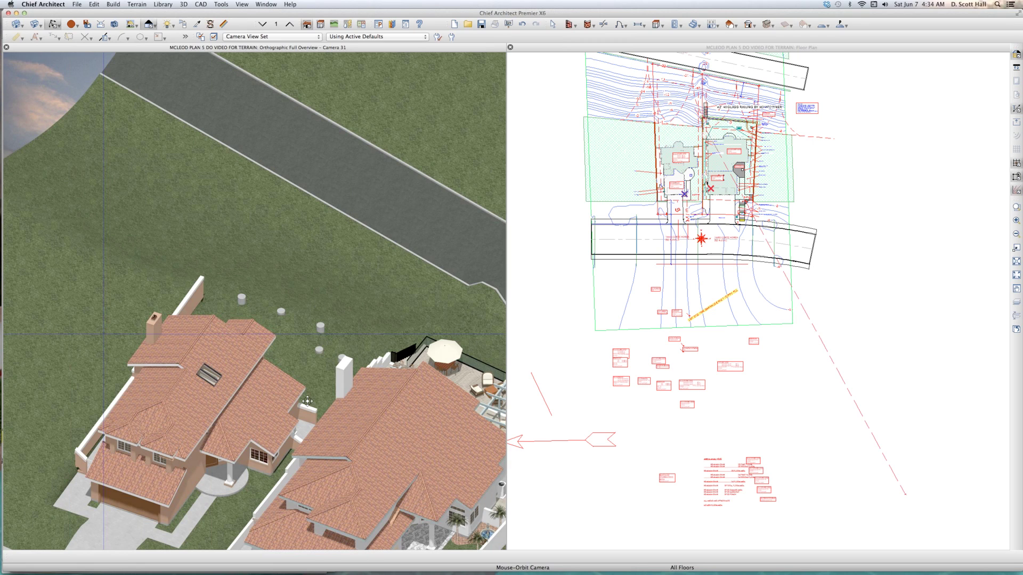
{"action": "key", "text": "space"}
{"action": "left_click", "coordinate": [386, 417]}
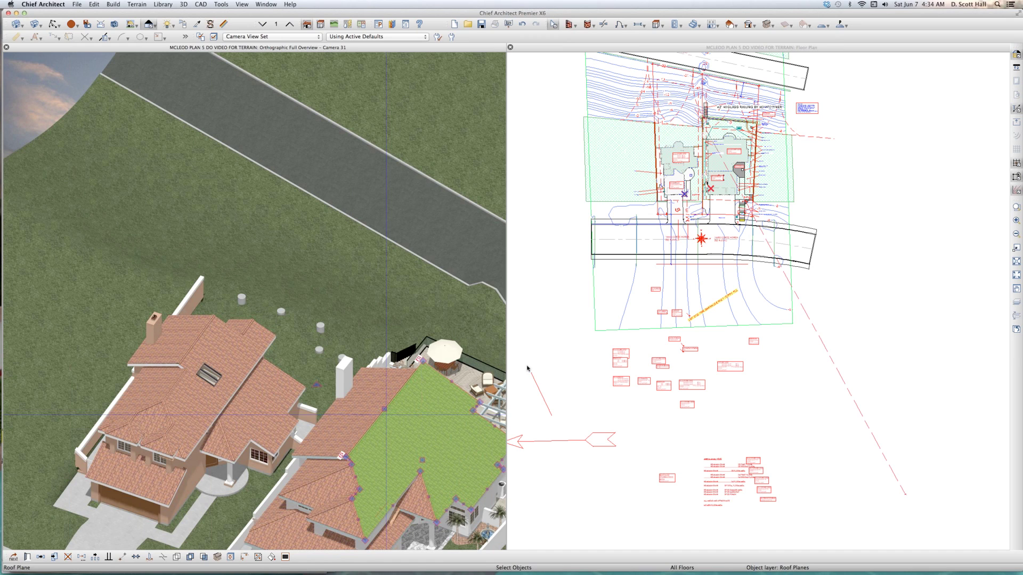
Select the terrain perimeter in the floor plan and the 3D overview to examine its extent
{"action": "left_click", "coordinate": [773, 326]}
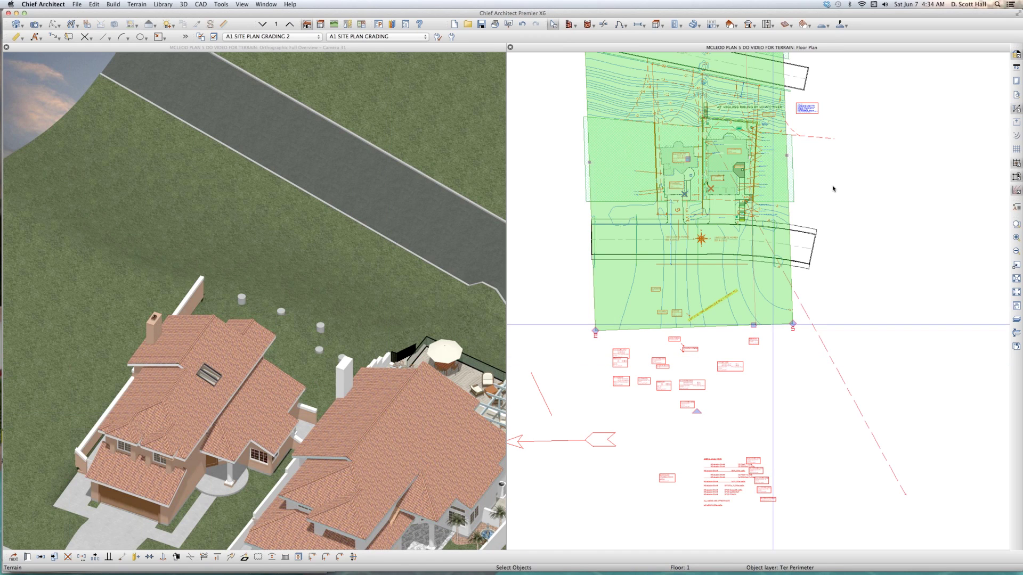
{"action": "scroll", "coordinate": [797, 186], "scroll_direction": "up", "scroll_amount": 2}
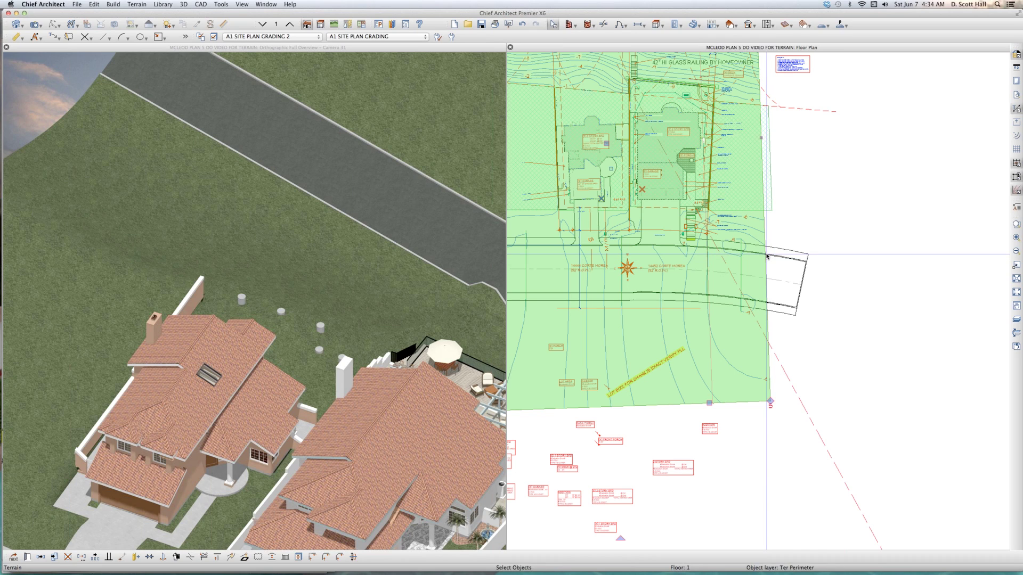
{"action": "left_click", "coordinate": [282, 293]}
{"action": "scroll", "coordinate": [282, 292], "scroll_direction": "down", "scroll_amount": 3}
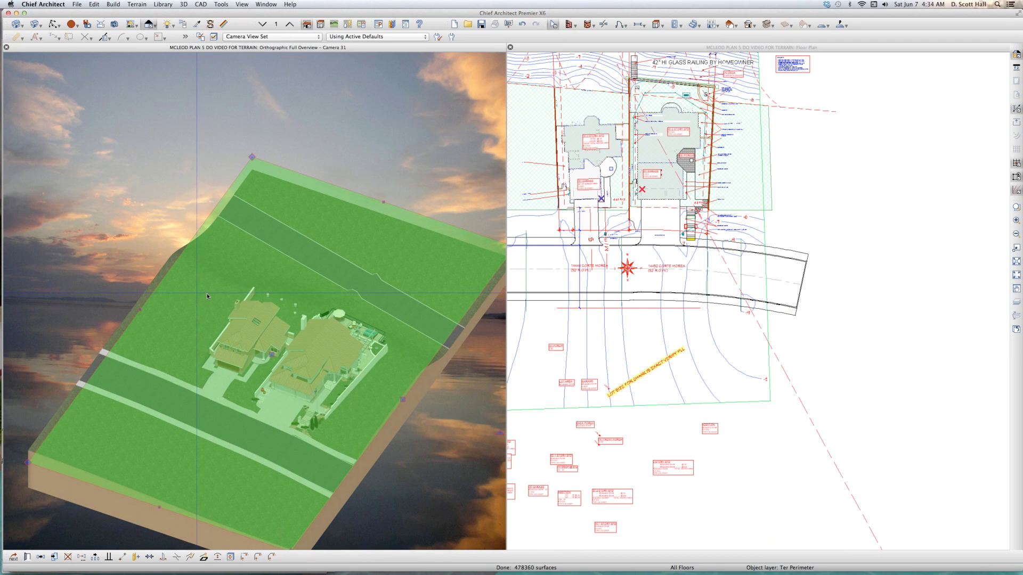
{"action": "left_click", "coordinate": [311, 453]}
{"action": "scroll", "coordinate": [389, 451], "scroll_direction": "up", "scroll_amount": 1}
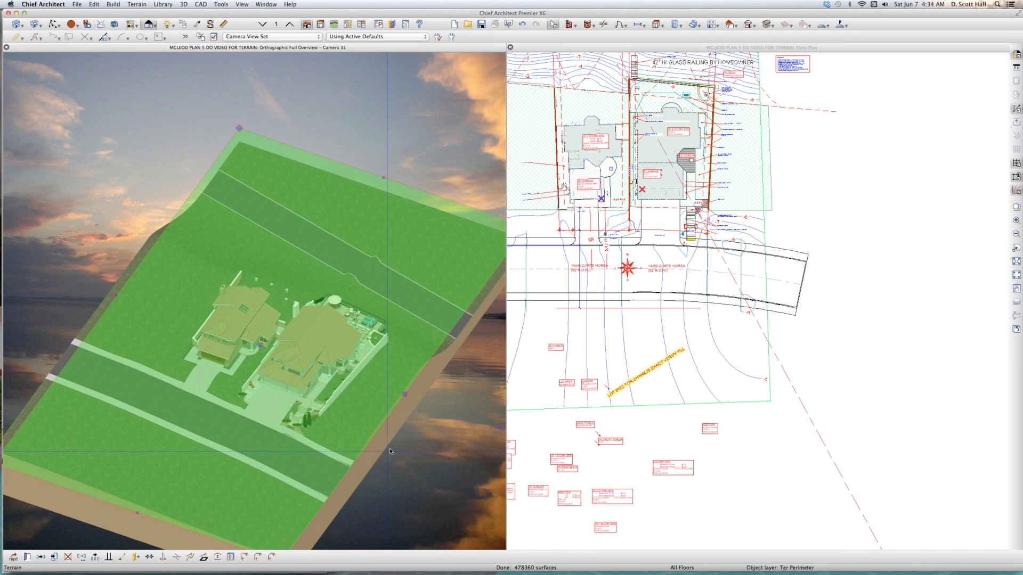
{"action": "scroll", "coordinate": [390, 449], "scroll_direction": "up", "scroll_amount": 1}
{"action": "key", "text": "Escape"}
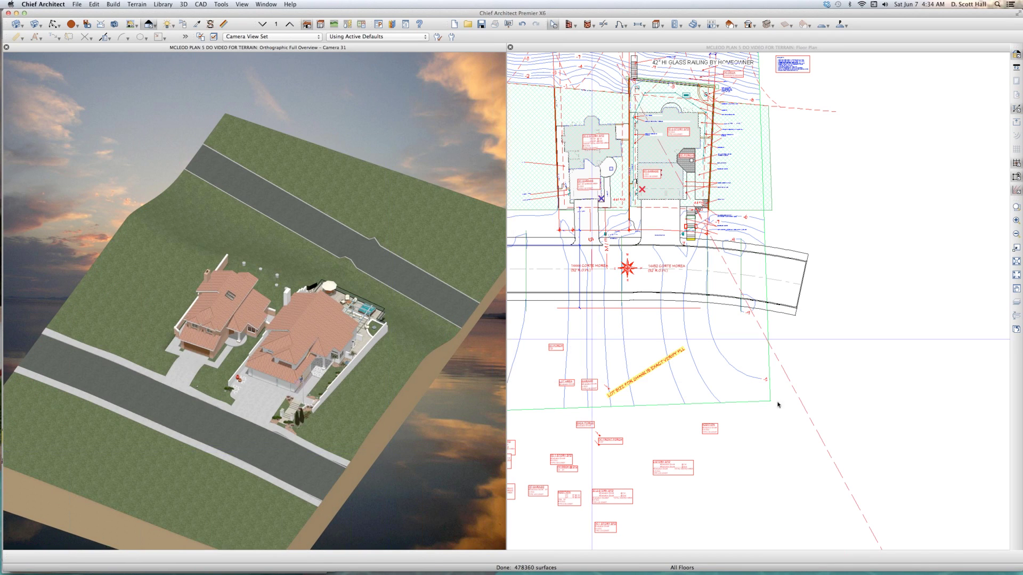
Make the terrain perimeter's right-hand edge in the plan parallel to the line between the two lots
{"action": "left_click", "coordinate": [769, 373]}
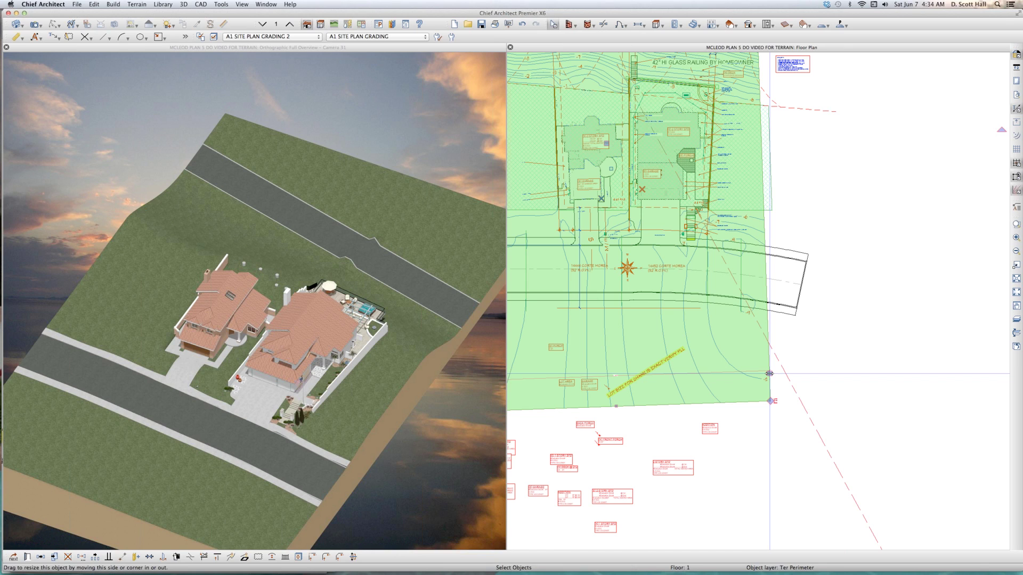
{"action": "left_click_drag", "start_coordinate": [769, 374], "coordinate": [642, 191]}
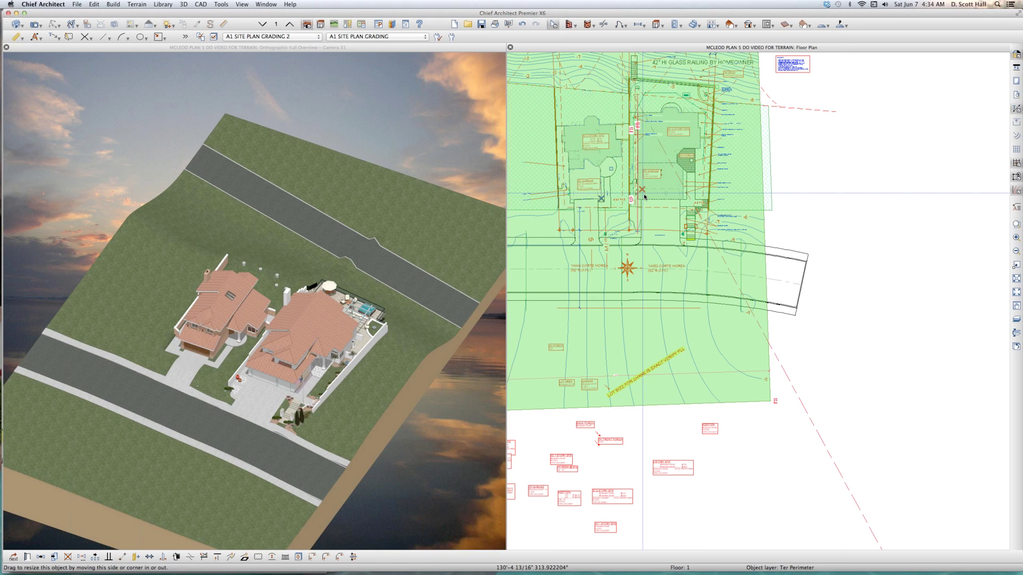
{"action": "left_click_drag", "start_coordinate": [644, 197], "coordinate": [644, 198]}
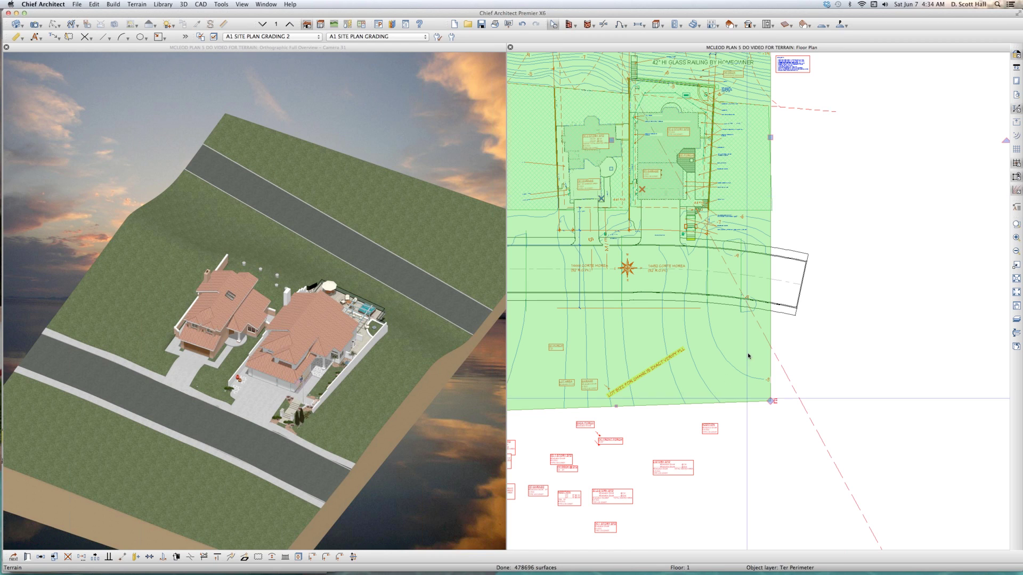
{"action": "left_click", "coordinate": [770, 365]}
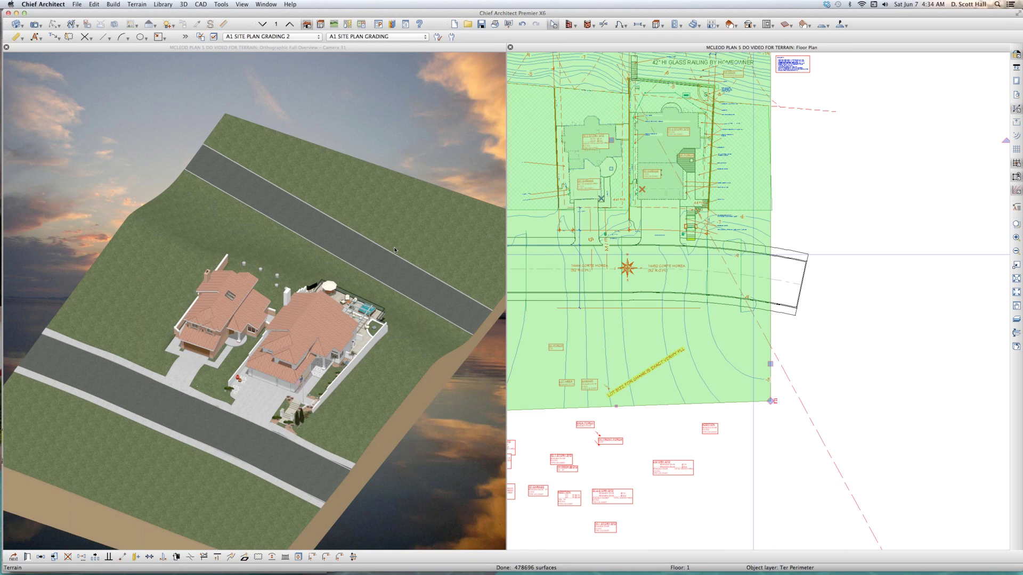
{"action": "left_click", "coordinate": [351, 242]}
{"action": "scroll", "coordinate": [350, 241], "scroll_direction": "up", "scroll_amount": 5}
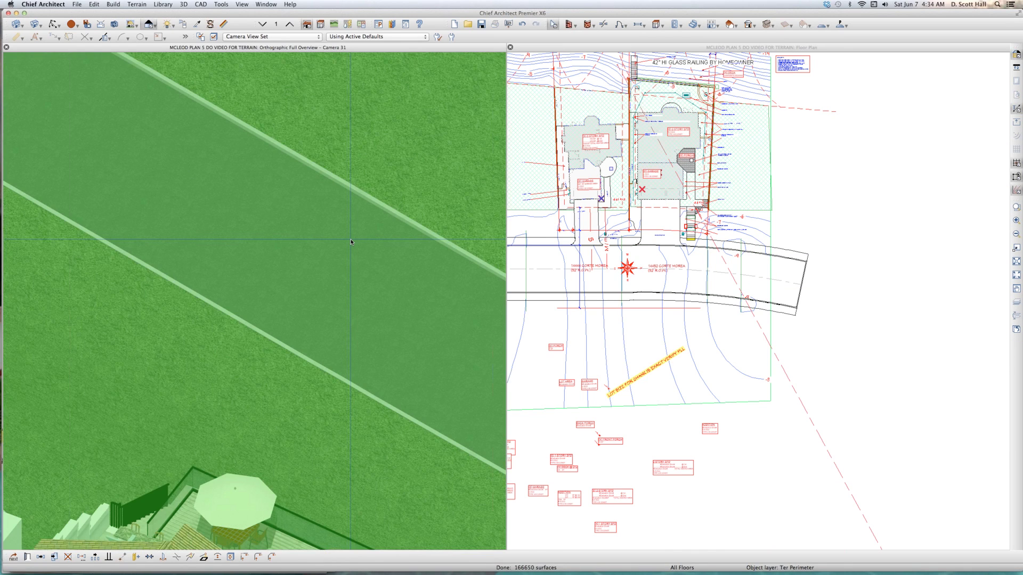
{"action": "scroll", "coordinate": [350, 241], "scroll_direction": "down", "scroll_amount": 5}
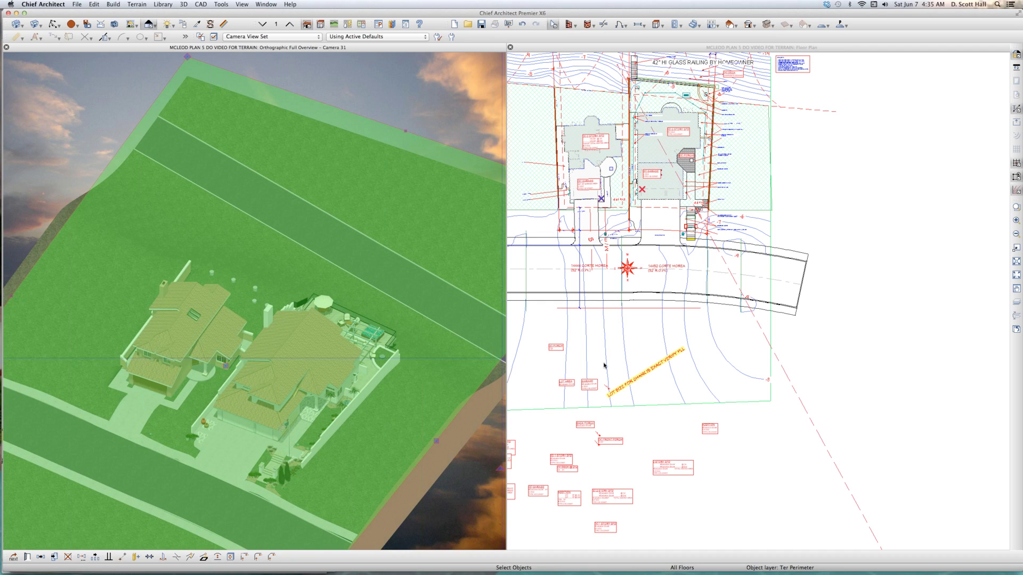
Make the terrain perimeter's lower edge in the plan parallel to the street-side line of the left-hand lot
{"action": "scroll", "coordinate": [592, 360], "scroll_direction": "down", "scroll_amount": 5}
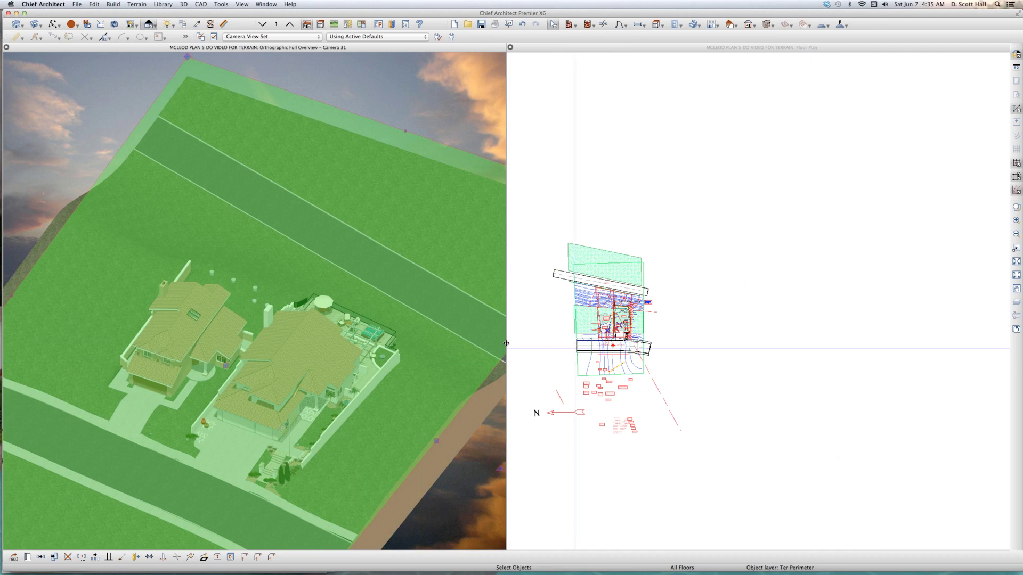
{"action": "scroll", "coordinate": [592, 376], "scroll_direction": "up", "scroll_amount": 5}
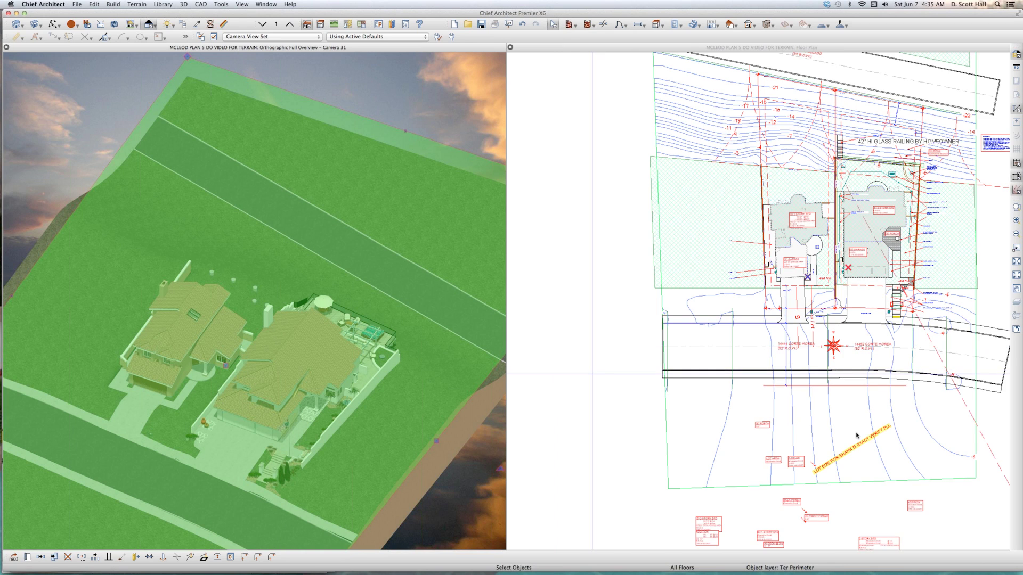
{"action": "scroll", "coordinate": [858, 433], "scroll_direction": "down", "scroll_amount": 1}
{"action": "left_click", "coordinate": [890, 461]}
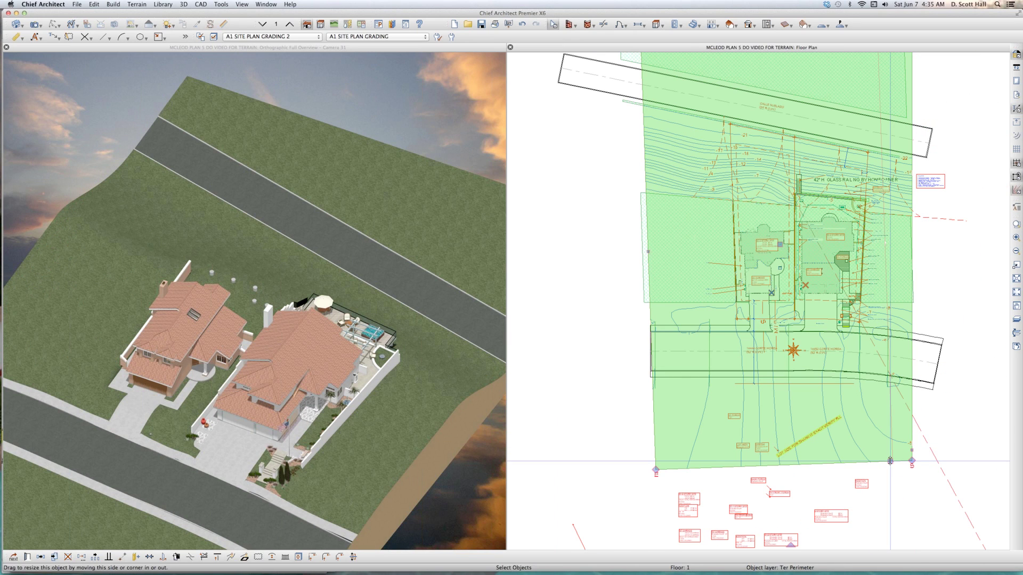
{"action": "left_click", "coordinate": [740, 304]}
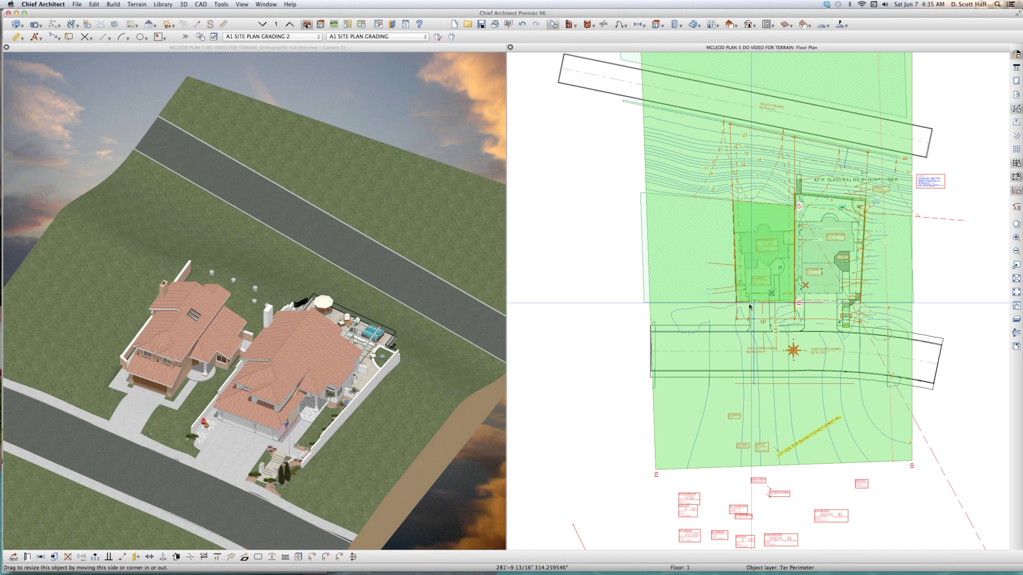
{"action": "key", "text": "super+z"}
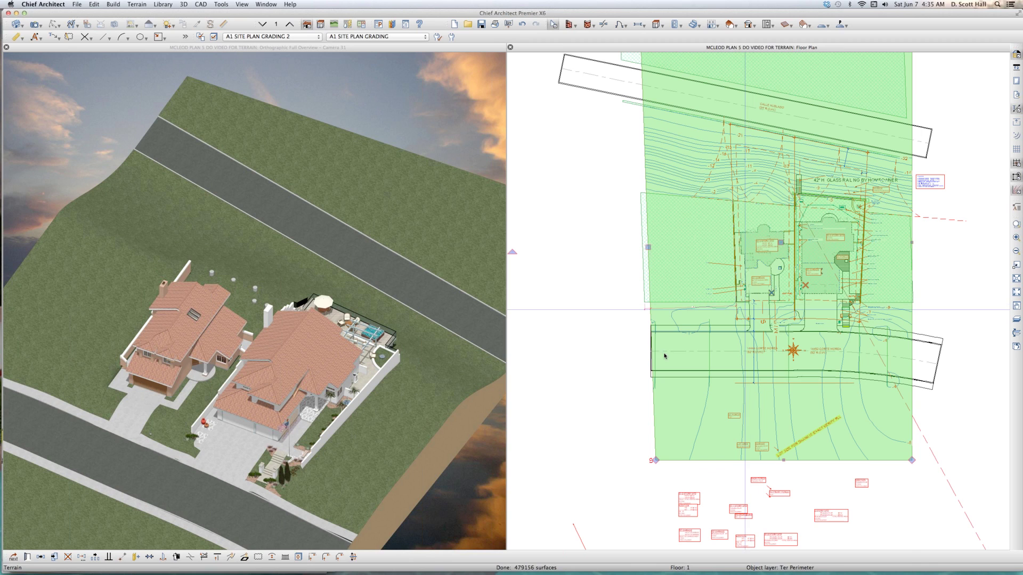
Make the terrain perimeter's left-hand edge in the plan parallel to the outer boundary line of the left-hand lot
{"action": "left_click", "coordinate": [655, 436]}
{"action": "left_click_drag", "start_coordinate": [655, 436], "coordinate": [734, 292]}
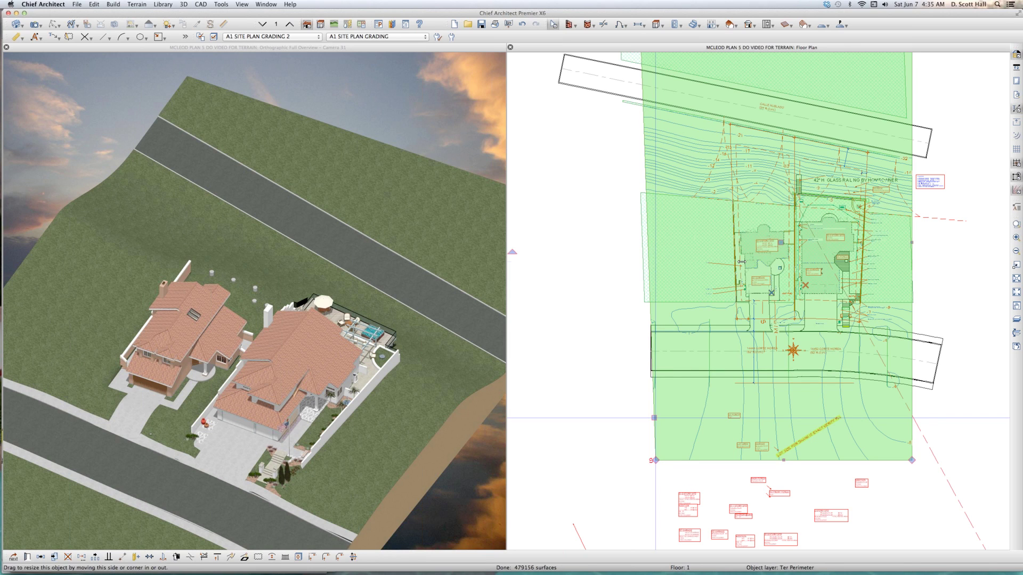
{"action": "left_click_drag", "start_coordinate": [741, 262], "coordinate": [735, 262]}
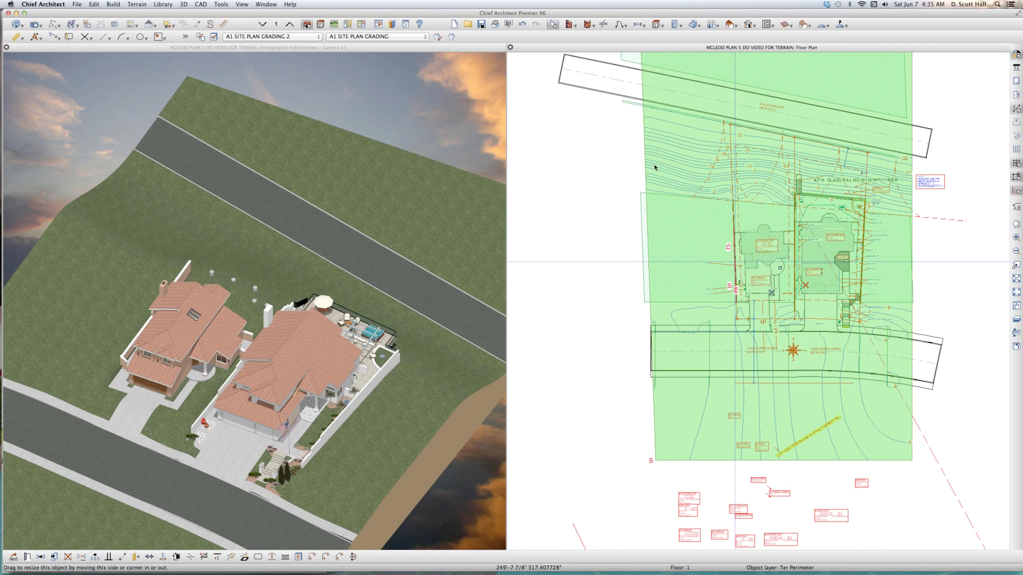
{"action": "left_click", "coordinate": [646, 334]}
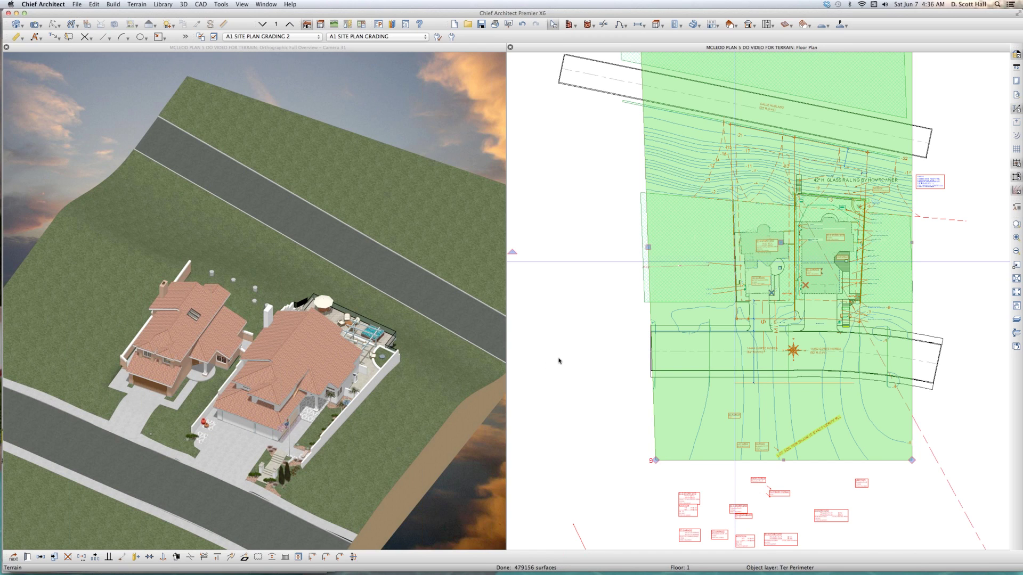
Make the terrain perimeter's upper edge in the plan parallel to the rear wall line of the right-hand house
{"action": "scroll", "coordinate": [558, 361], "scroll_direction": "down", "scroll_amount": 3}
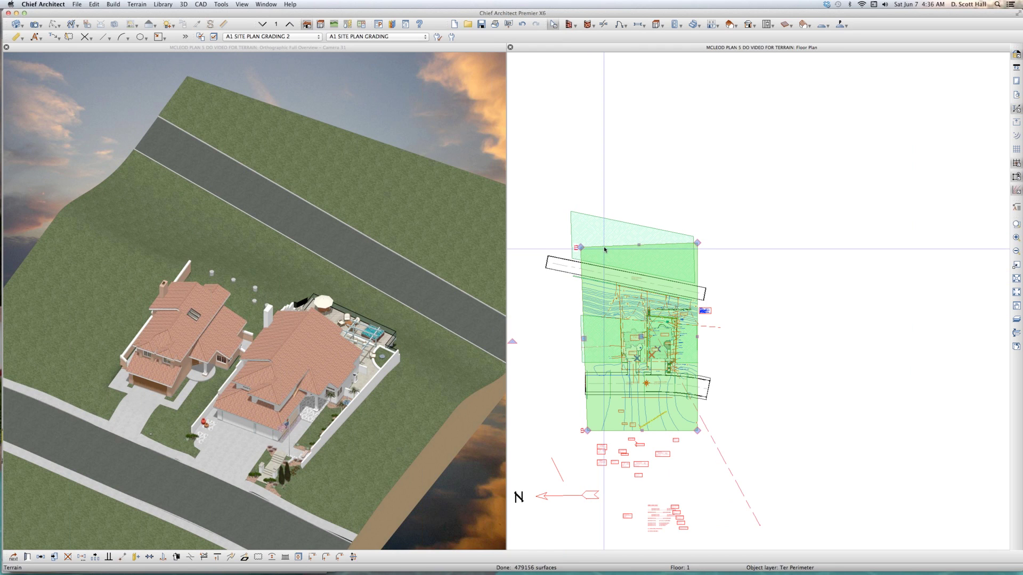
{"action": "scroll", "coordinate": [604, 248], "scroll_direction": "up", "scroll_amount": 4}
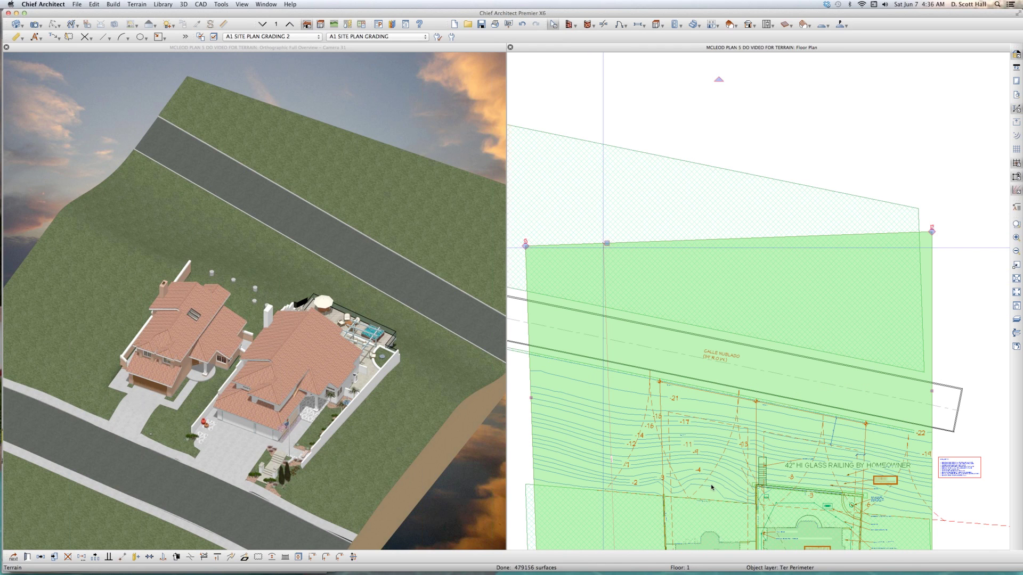
{"action": "scroll", "coordinate": [775, 489], "scroll_direction": "down", "scroll_amount": 2}
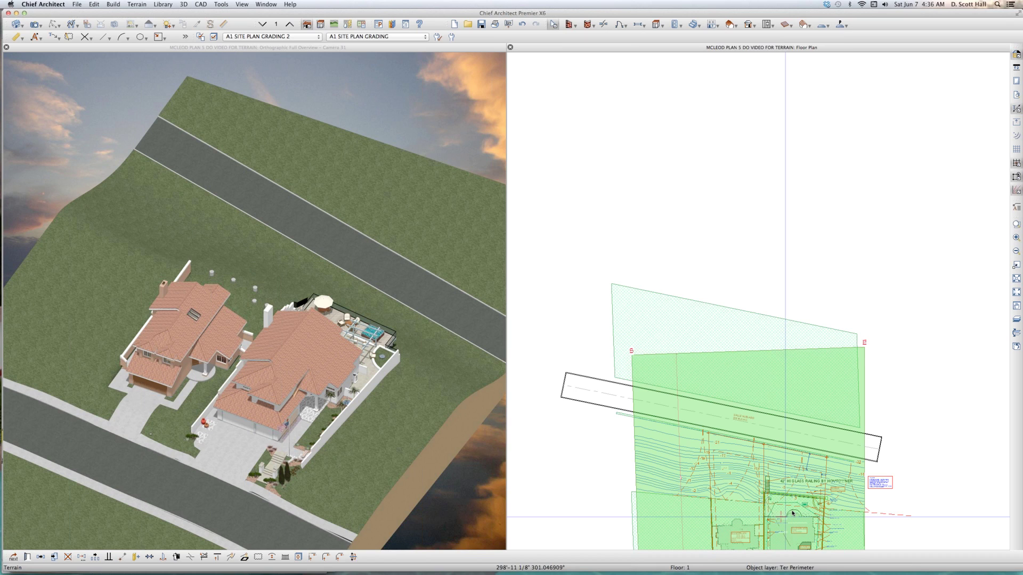
{"action": "left_click", "coordinate": [790, 517]}
{"action": "scroll", "coordinate": [755, 279], "scroll_direction": "down", "scroll_amount": 2}
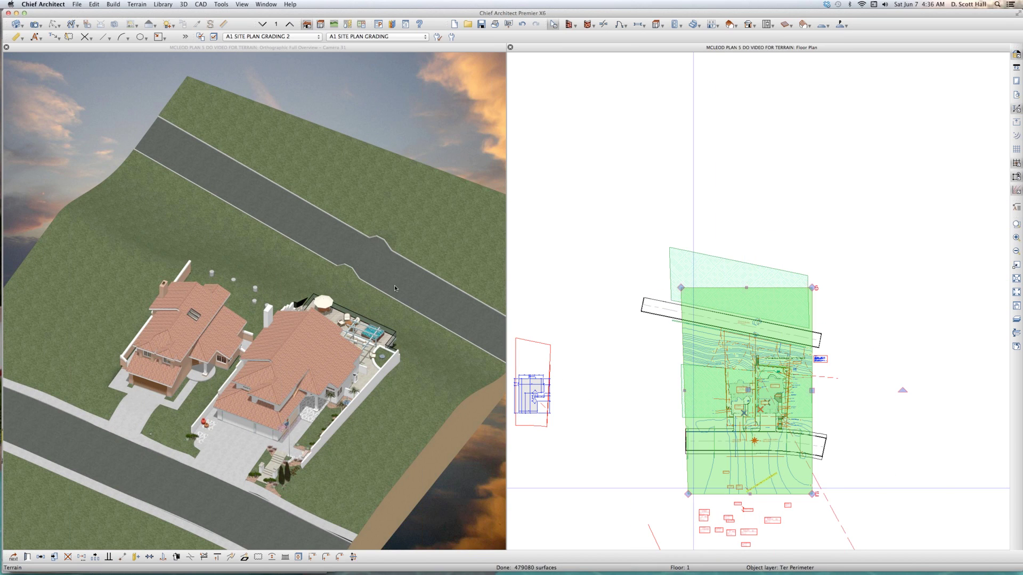
Make the terrain perimeter's left-hand edge in the plan parallel to the line between the two lots
{"action": "scroll", "coordinate": [394, 287], "scroll_direction": "up", "scroll_amount": 4}
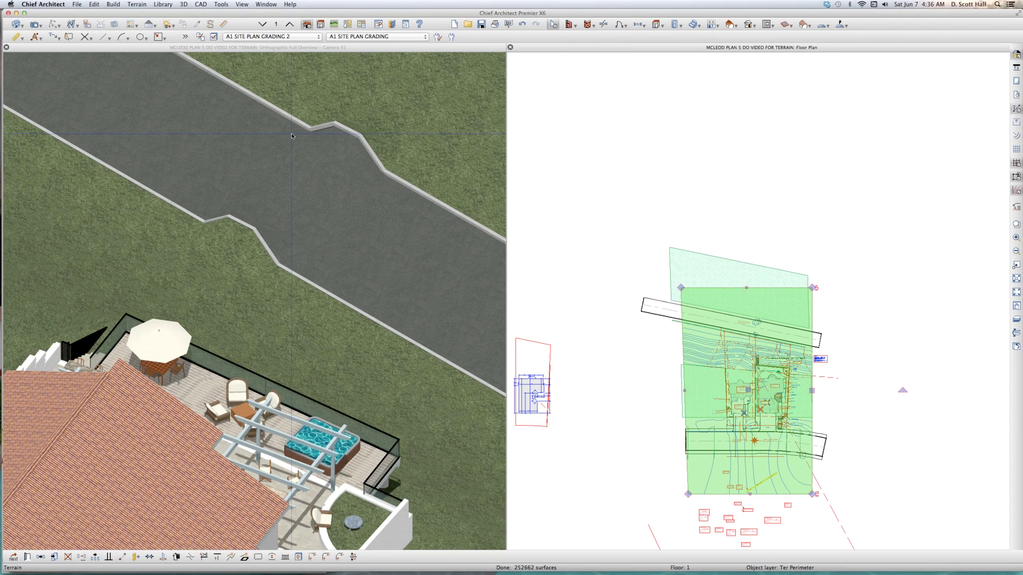
{"action": "left_click", "coordinate": [682, 298]}
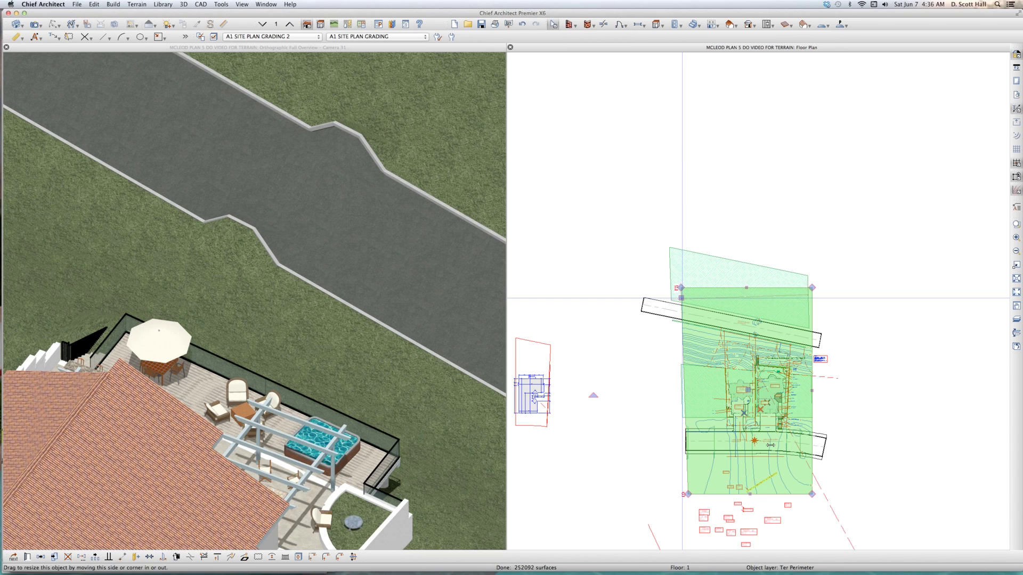
{"action": "key", "text": "Escape"}
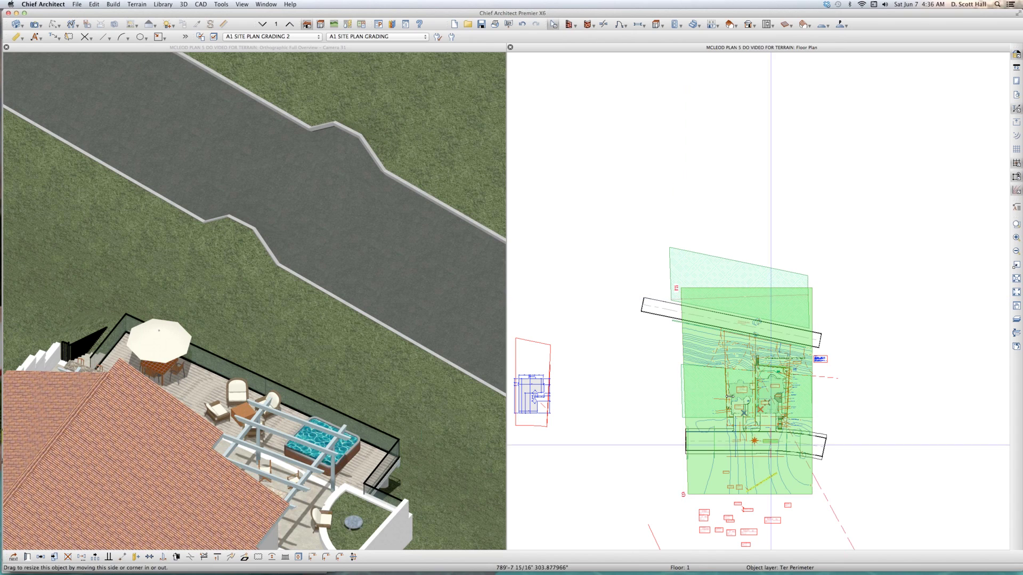
{"action": "left_click", "coordinate": [752, 391]}
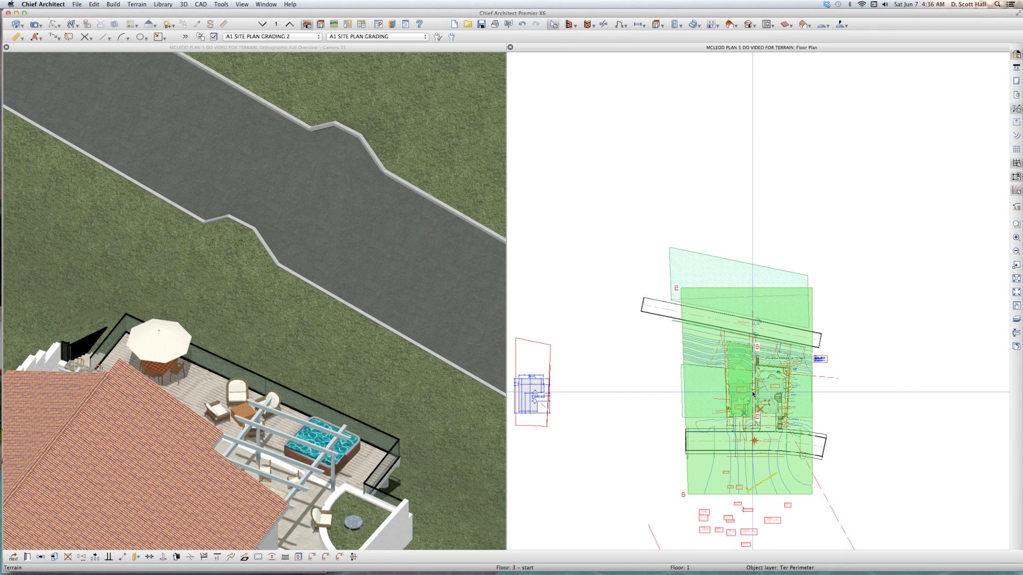
{"action": "left_click", "coordinate": [752, 393]}
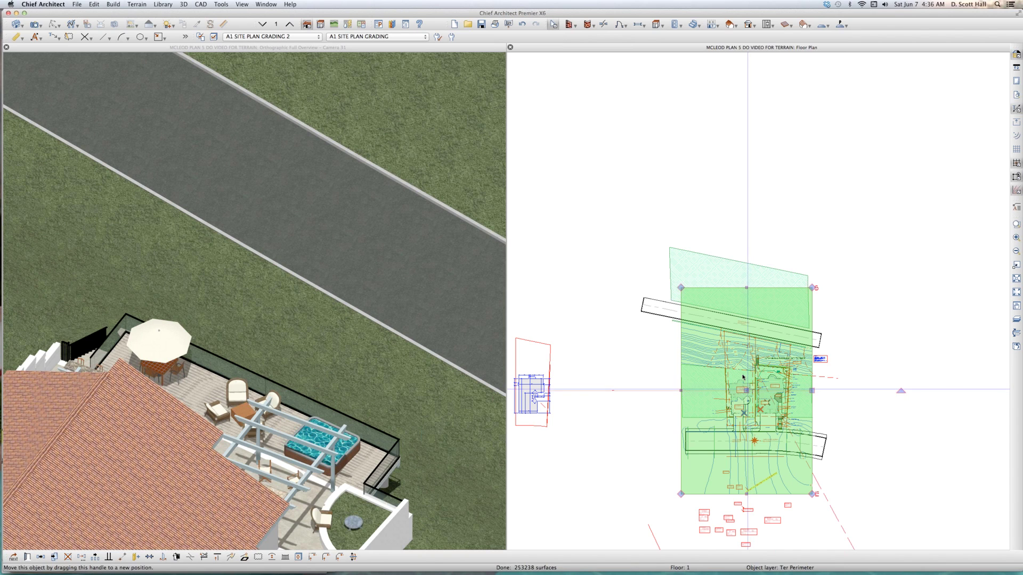
Select the terrain perimeter in the 3D overview and examine its squared outline around both roads and houses
{"action": "scroll", "coordinate": [741, 384], "scroll_direction": "down", "scroll_amount": 5}
{"action": "left_click", "coordinate": [360, 345]}
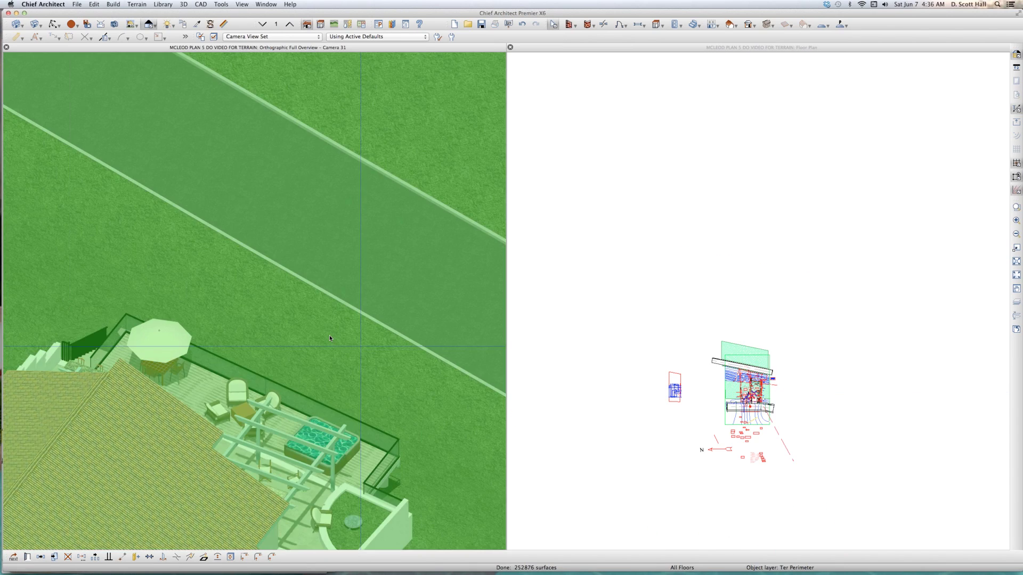
{"action": "scroll", "coordinate": [329, 334], "scroll_direction": "down", "scroll_amount": 6}
{"action": "scroll", "coordinate": [263, 402], "scroll_direction": "up", "scroll_amount": 4}
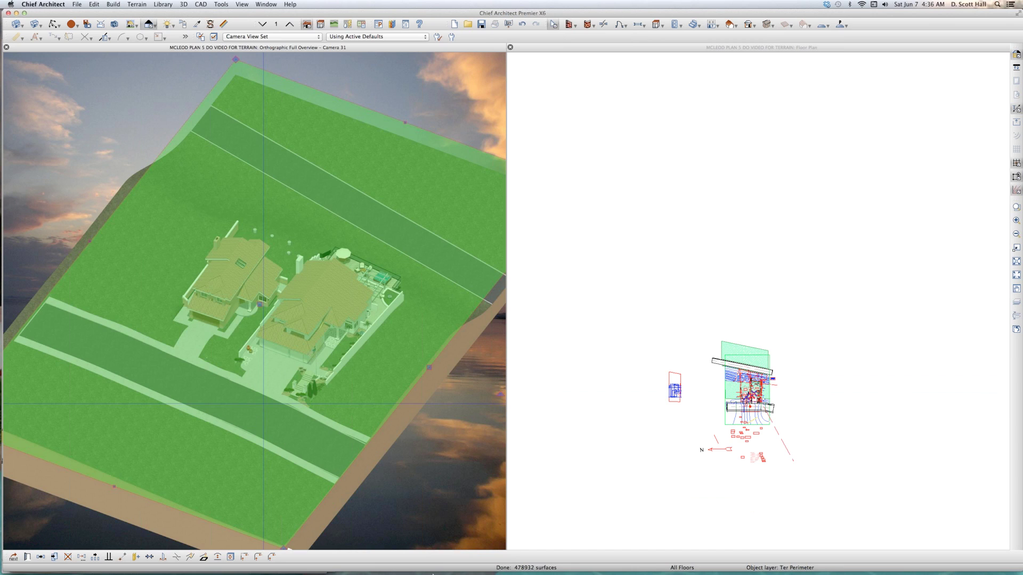
{"action": "mouse_move", "coordinate": [437, 574]}
{"action": "left_click", "coordinate": [294, 382]}
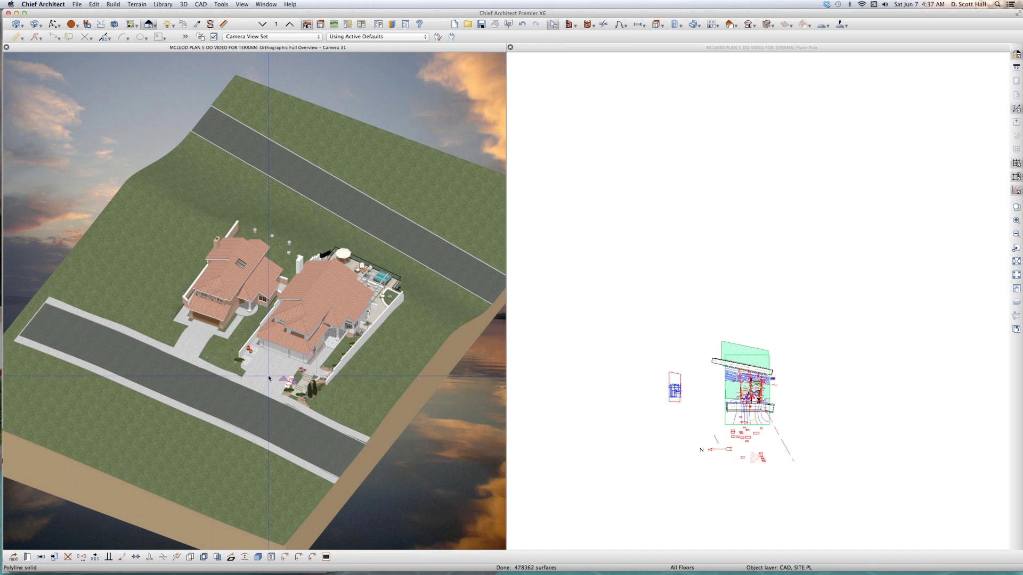
{"action": "left_click", "coordinate": [230, 414]}
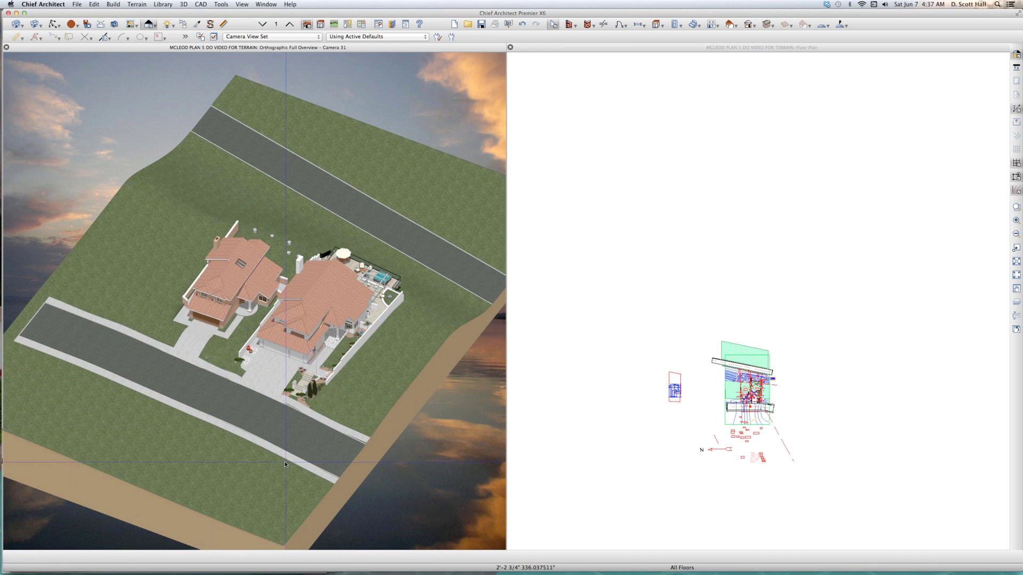
Orbit the 3D overview to a low street-side angle and examine the curb and sidewalk at the two driveways
{"action": "left_click_drag", "start_coordinate": [282, 486], "coordinate": [286, 350]}
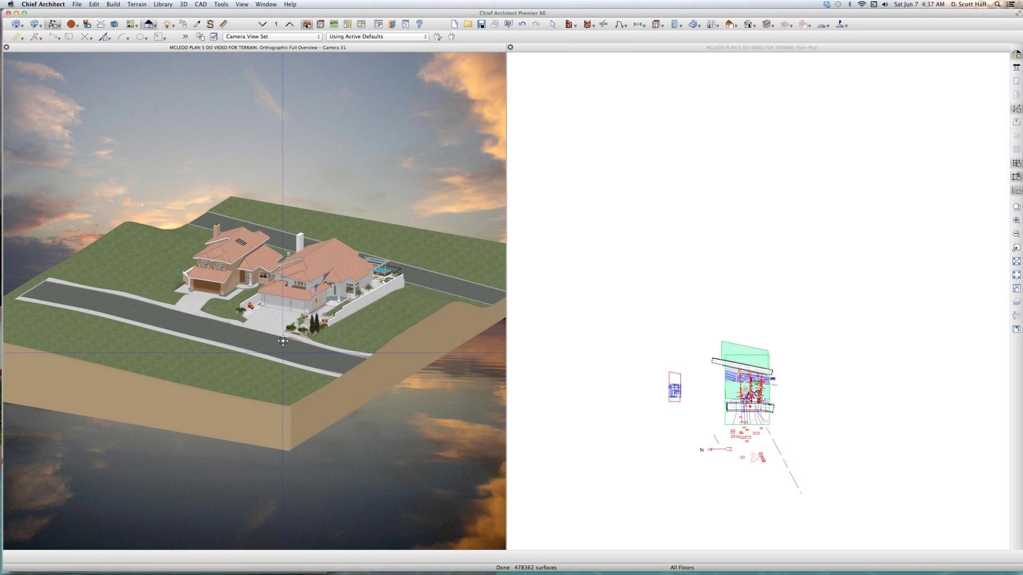
{"action": "scroll", "coordinate": [285, 333], "scroll_direction": "up", "scroll_amount": 3}
{"action": "scroll", "coordinate": [291, 322], "scroll_direction": "up", "scroll_amount": 3}
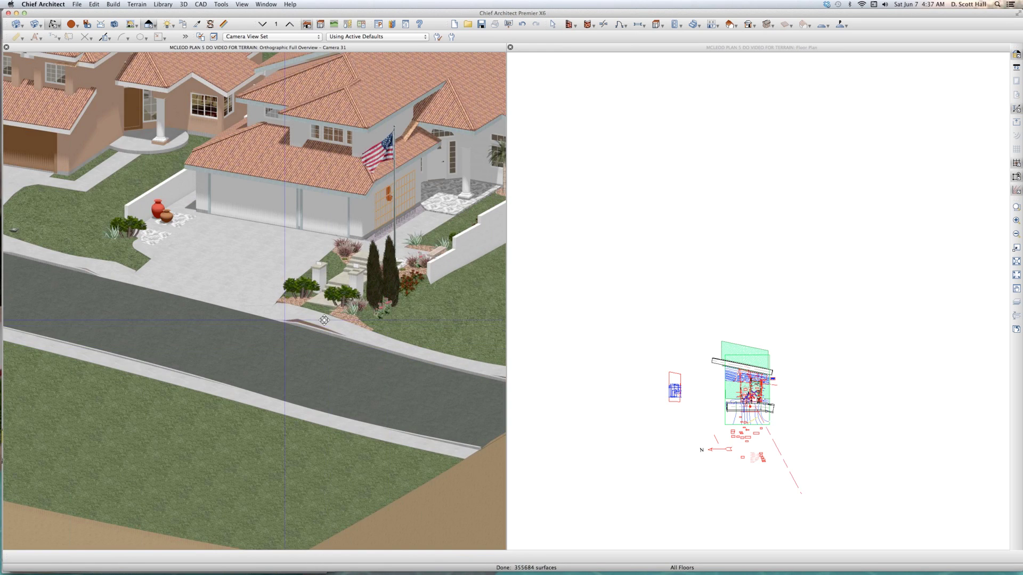
{"action": "scroll", "coordinate": [174, 296], "scroll_direction": "down", "scroll_amount": 3}
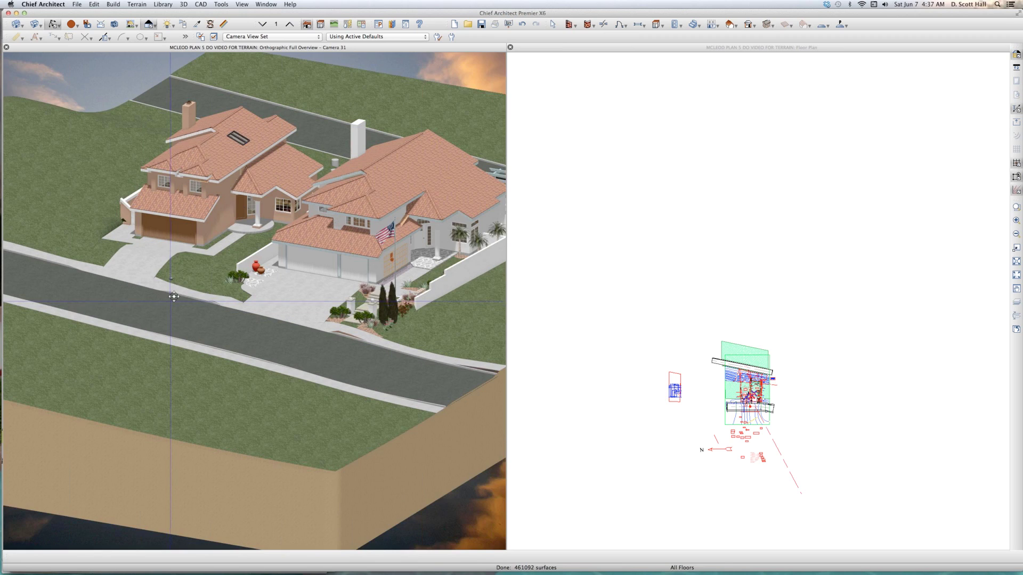
{"action": "scroll", "coordinate": [173, 297], "scroll_direction": "up", "scroll_amount": 3}
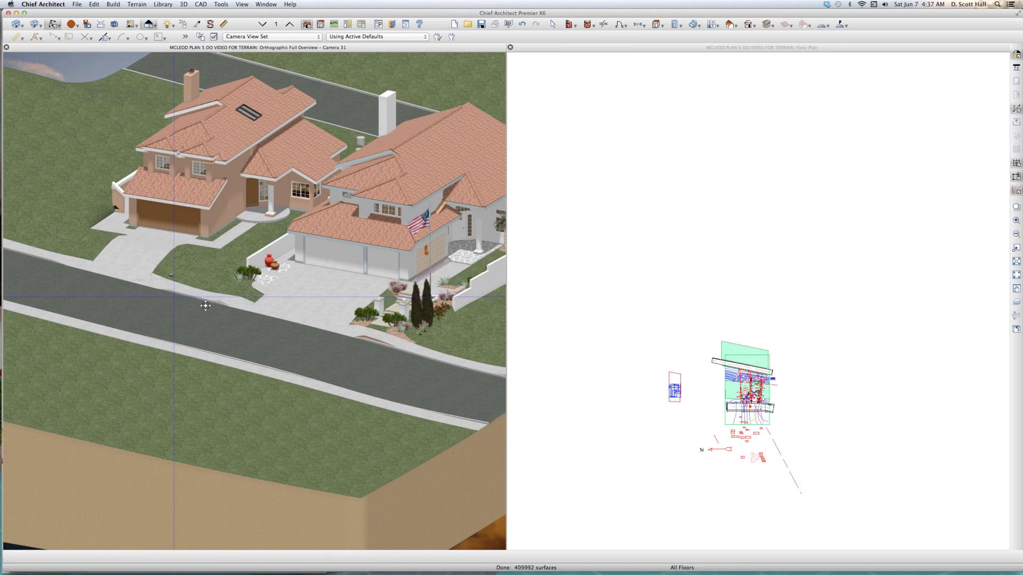
{"action": "scroll", "coordinate": [212, 304], "scroll_direction": "up", "scroll_amount": 3}
{"action": "scroll", "coordinate": [245, 303], "scroll_direction": "up", "scroll_amount": 3}
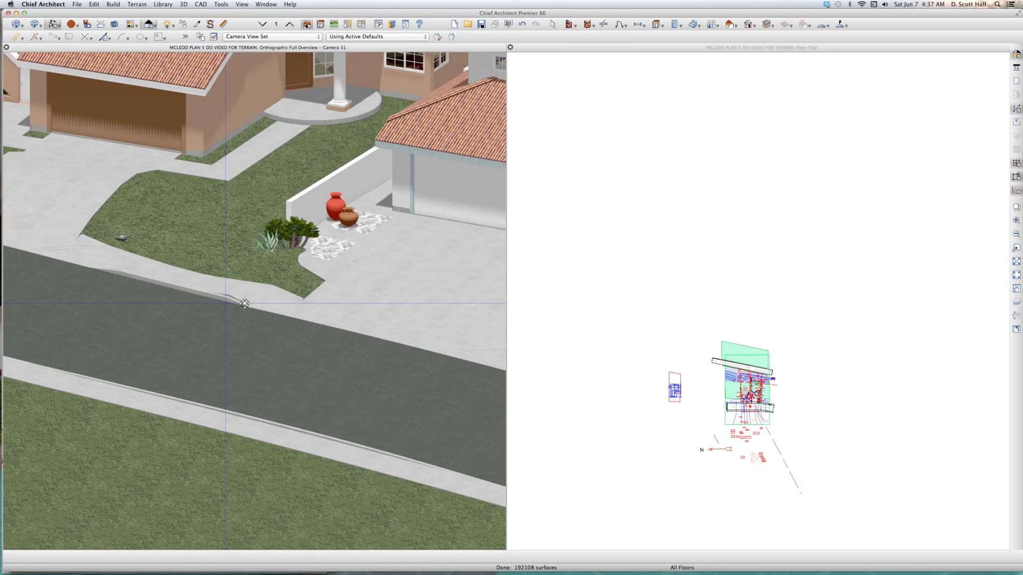
{"action": "scroll", "coordinate": [244, 303], "scroll_direction": "up", "scroll_amount": 3}
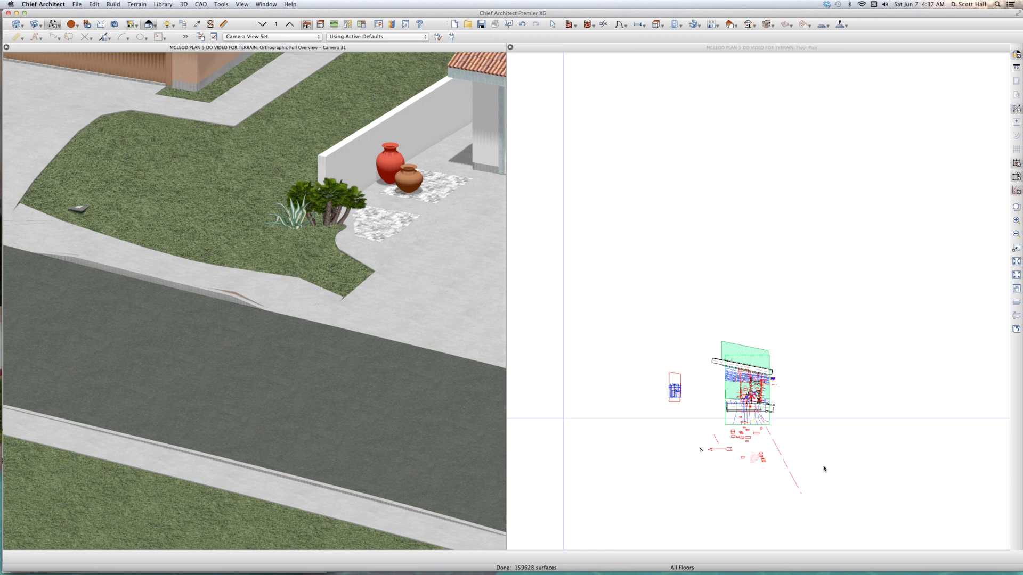
Examine the front street, driveways and elevation lines in front of both lots in the floor plan
{"action": "left_click", "coordinate": [792, 410]}
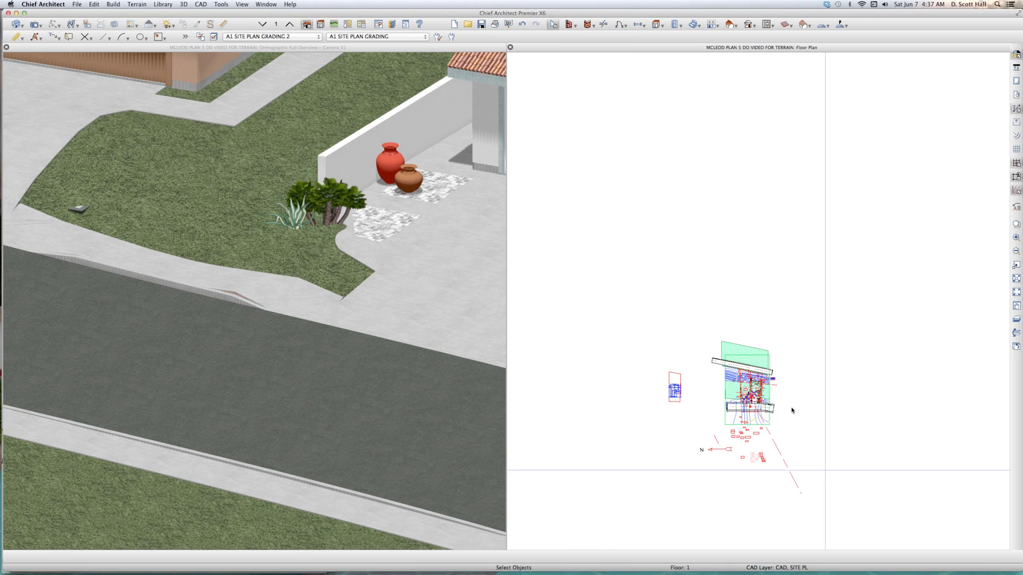
{"action": "scroll", "coordinate": [772, 413], "scroll_direction": "up", "scroll_amount": 3}
{"action": "scroll", "coordinate": [809, 320], "scroll_direction": "up", "scroll_amount": 3}
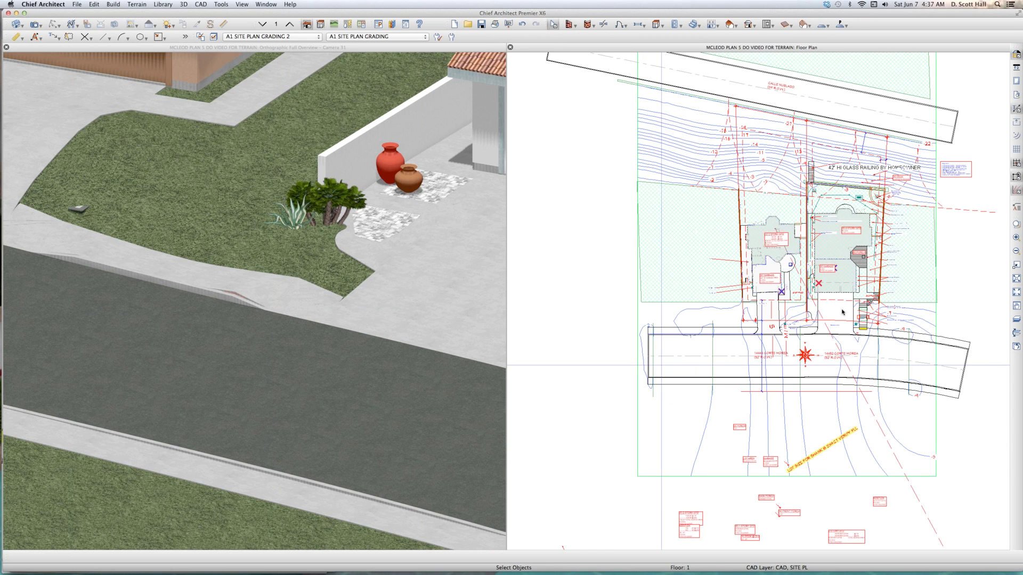
{"action": "scroll", "coordinate": [849, 332], "scroll_direction": "up", "scroll_amount": 2}
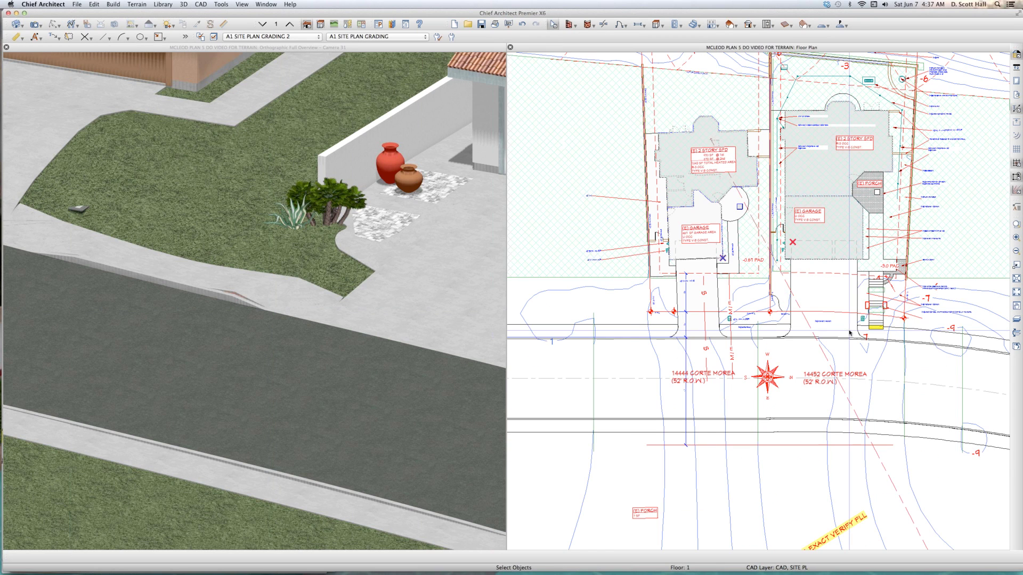
{"action": "scroll", "coordinate": [836, 374], "scroll_direction": "down", "scroll_amount": 1}
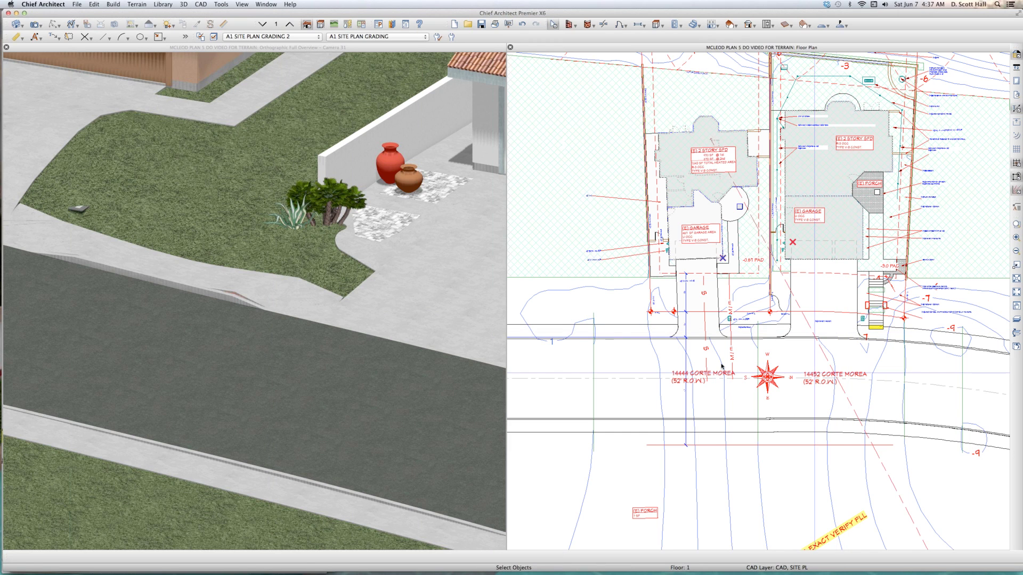
{"action": "scroll", "coordinate": [854, 369], "scroll_direction": "down", "scroll_amount": 2}
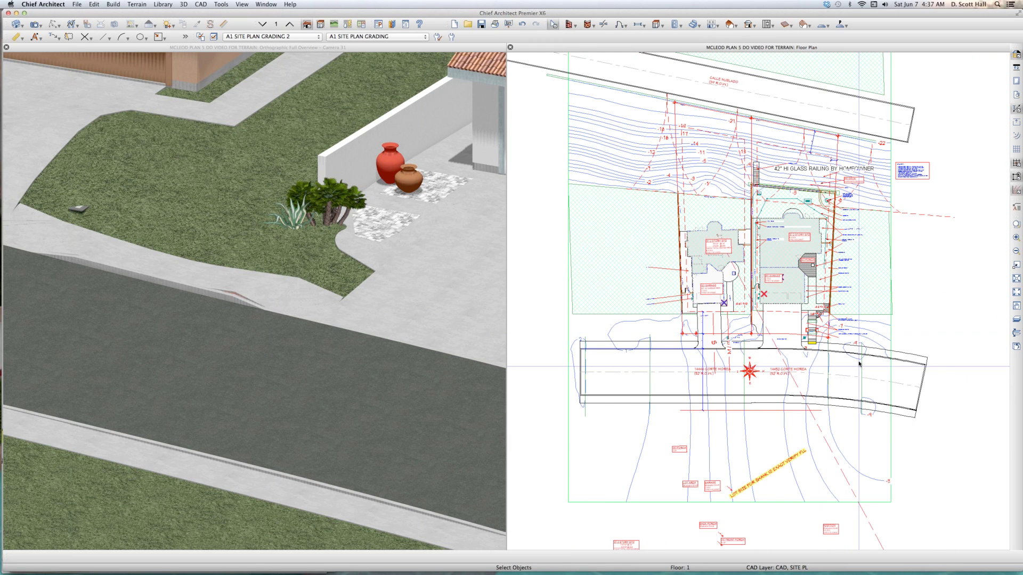
{"action": "scroll", "coordinate": [859, 366], "scroll_direction": "up", "scroll_amount": 1}
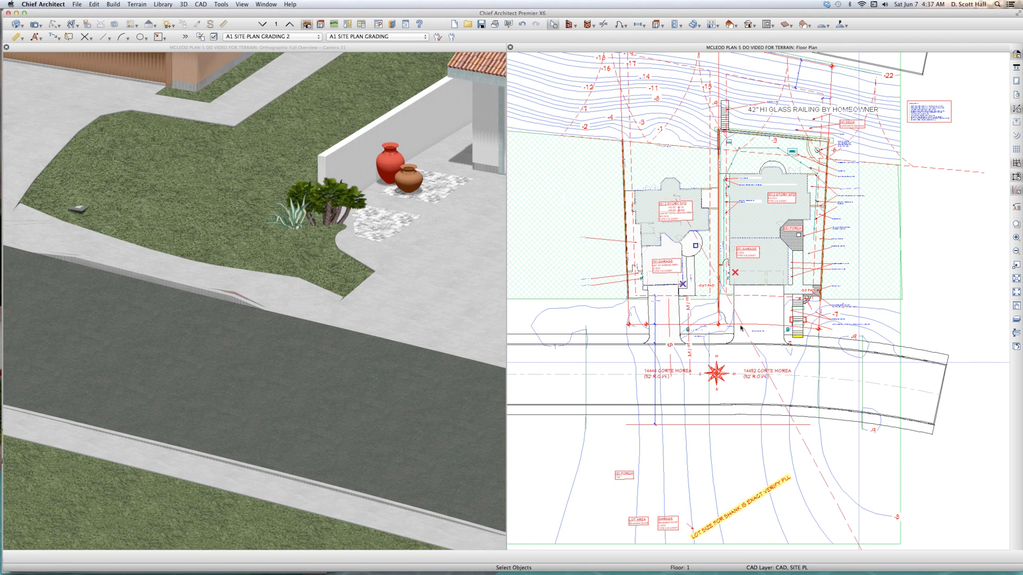
{"action": "scroll", "coordinate": [740, 327], "scroll_direction": "up", "scroll_amount": 2}
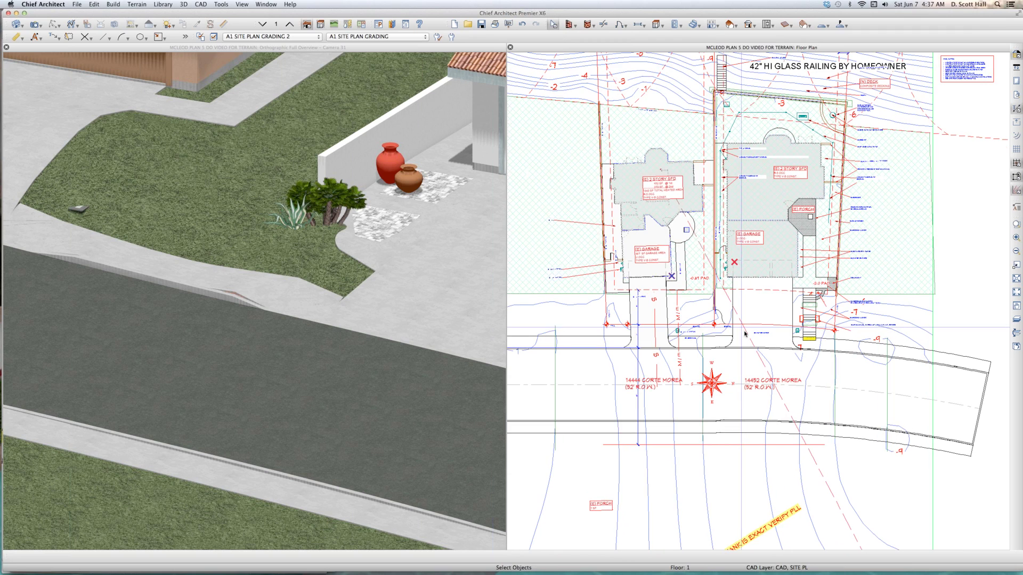
{"action": "scroll", "coordinate": [745, 334], "scroll_direction": "up", "scroll_amount": 1}
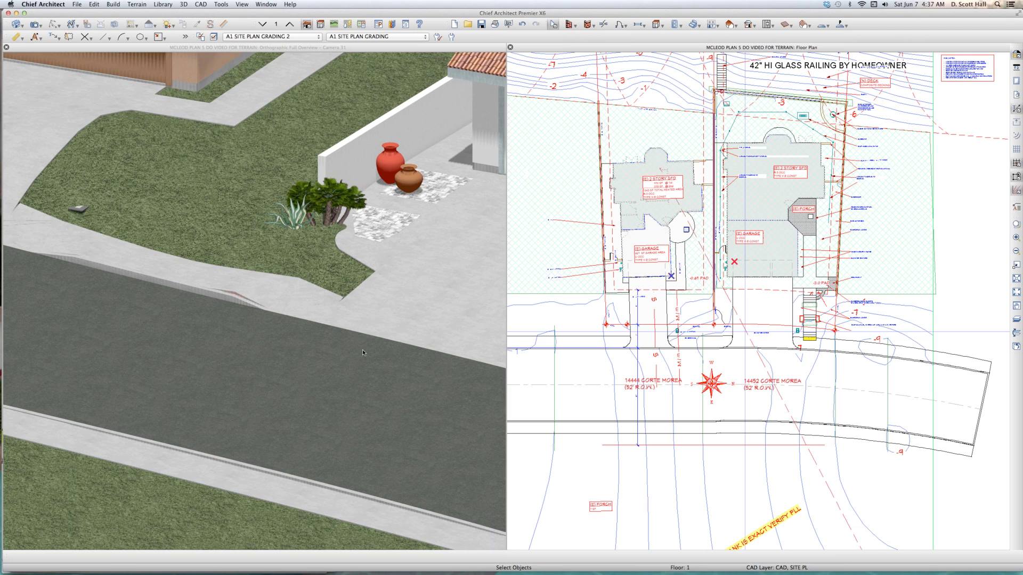
Examine the whole front street and the curb between the two driveways in the 3D overview
{"action": "scroll", "coordinate": [373, 349], "scroll_direction": "down", "scroll_amount": 5}
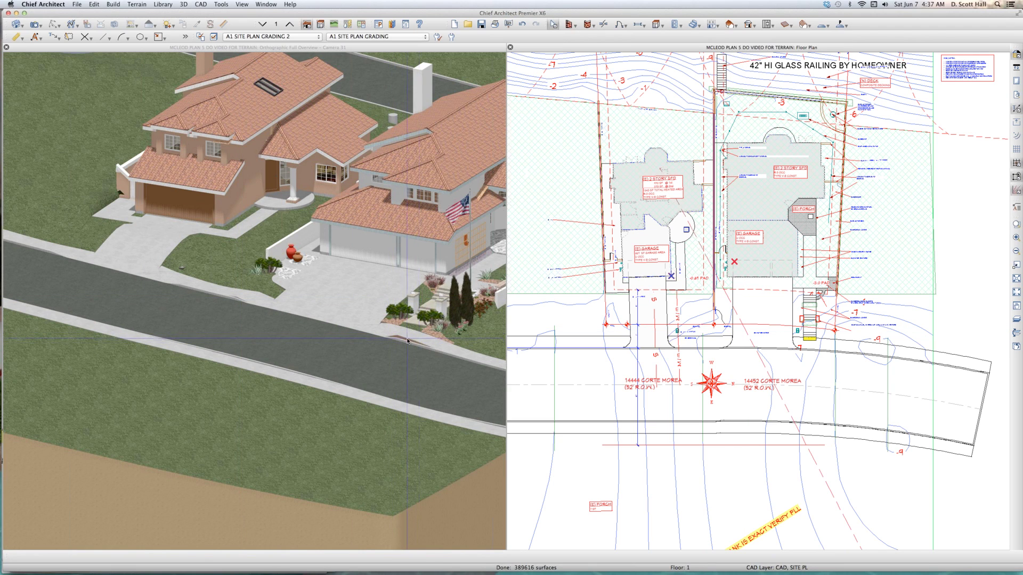
{"action": "scroll", "coordinate": [406, 339], "scroll_direction": "down", "scroll_amount": 5}
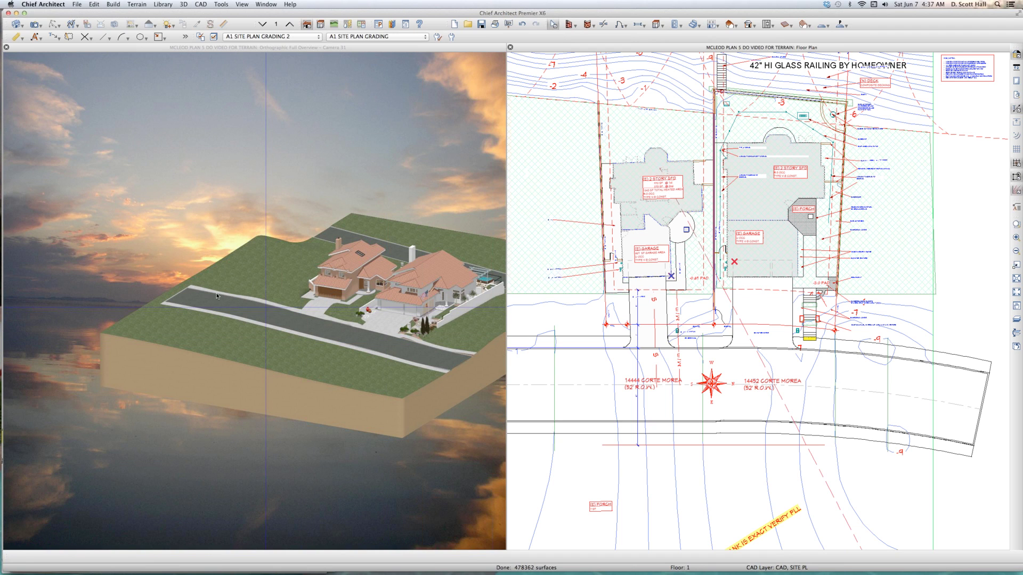
{"action": "scroll", "coordinate": [218, 293], "scroll_direction": "up", "scroll_amount": 3}
{"action": "scroll", "coordinate": [247, 309], "scroll_direction": "down", "scroll_amount": 5}
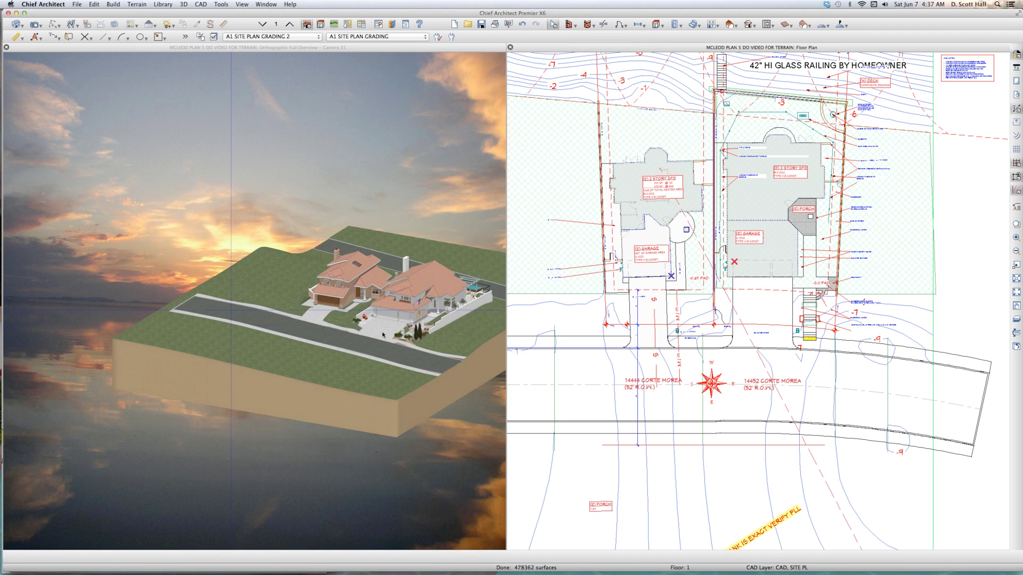
{"action": "scroll", "coordinate": [311, 306], "scroll_direction": "up", "scroll_amount": 5}
{"action": "scroll", "coordinate": [310, 306], "scroll_direction": "up", "scroll_amount": 6}
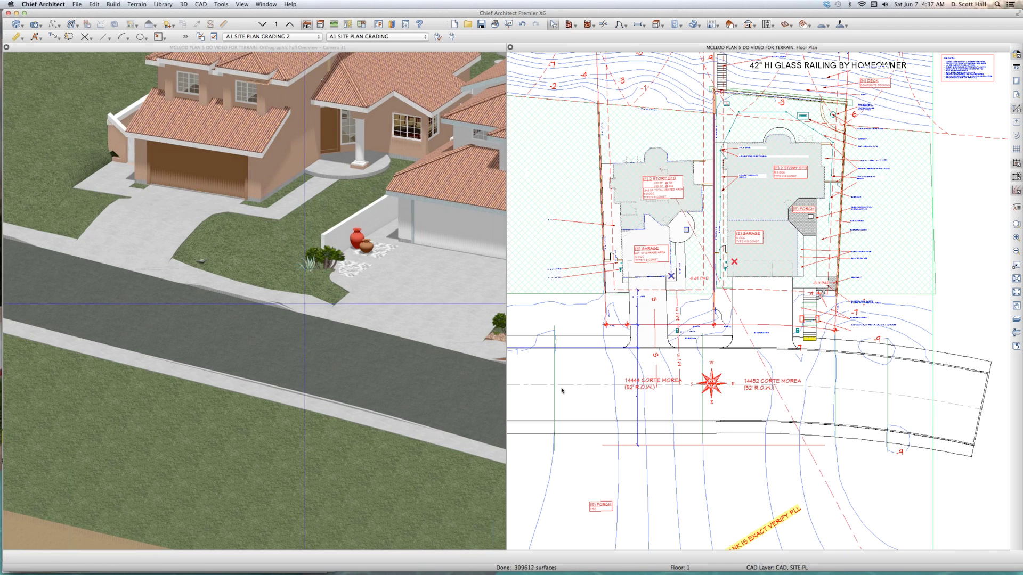
Check the elevation settings of the flat elevation regions covering the adjoining lot and the lot with the left-hand house in the floor plan
{"action": "left_click", "coordinate": [726, 435]}
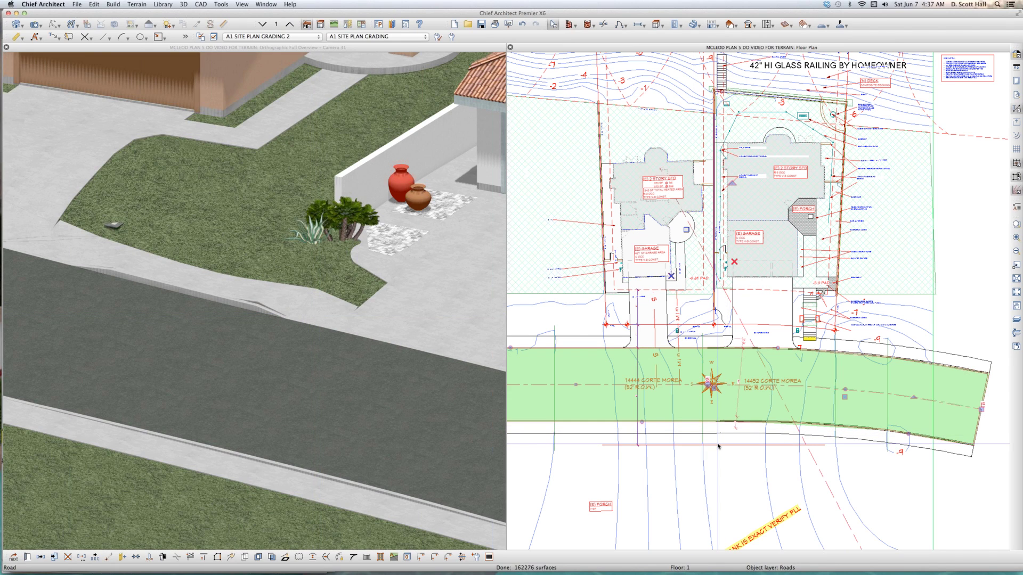
{"action": "left_click", "coordinate": [528, 298]}
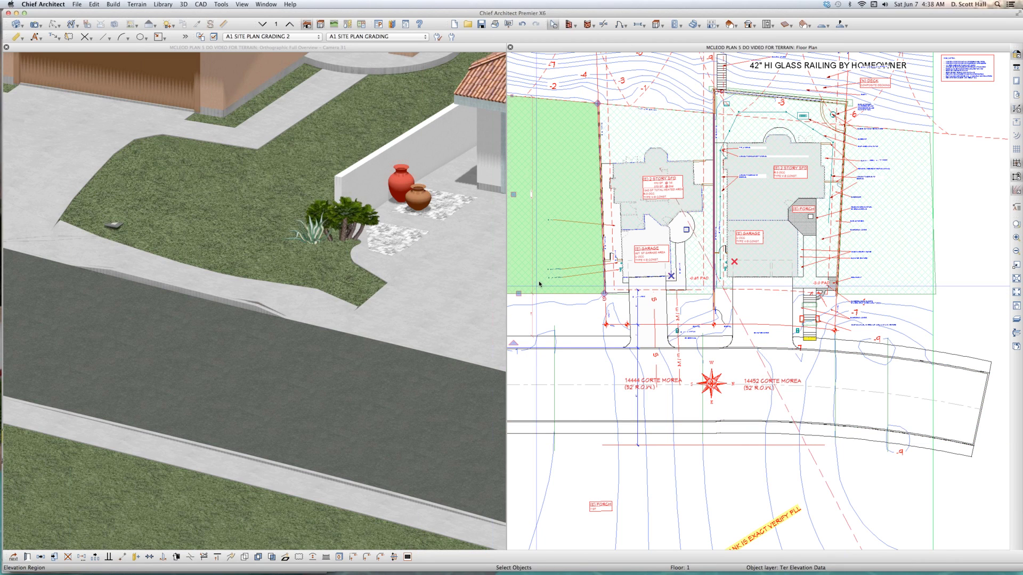
{"action": "left_click_drag", "start_coordinate": [539, 284], "coordinate": [539, 283]}
{"action": "double_click", "coordinate": [580, 262]}
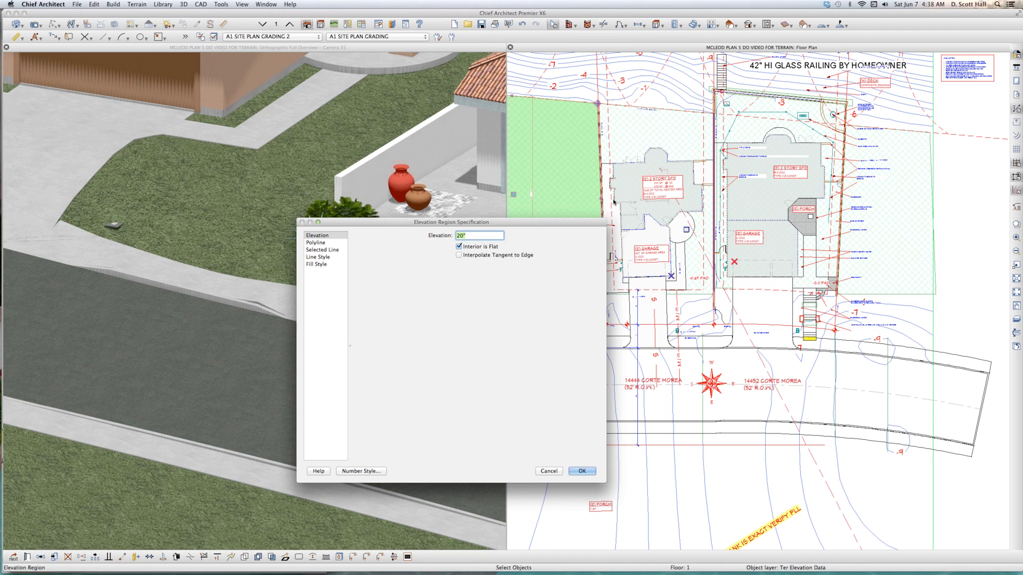
{"action": "key", "text": "Return"}
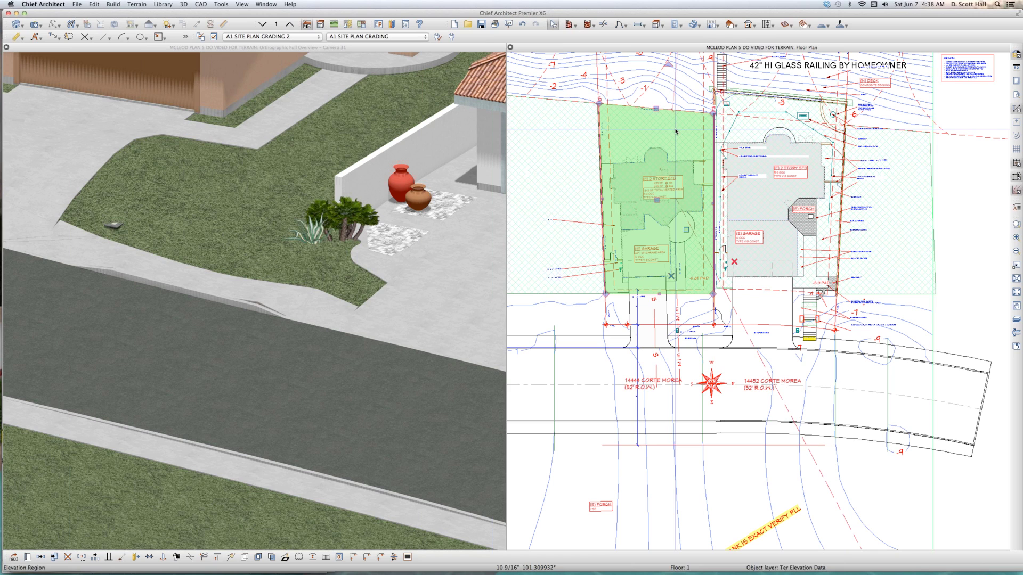
{"action": "double_click", "coordinate": [674, 135]}
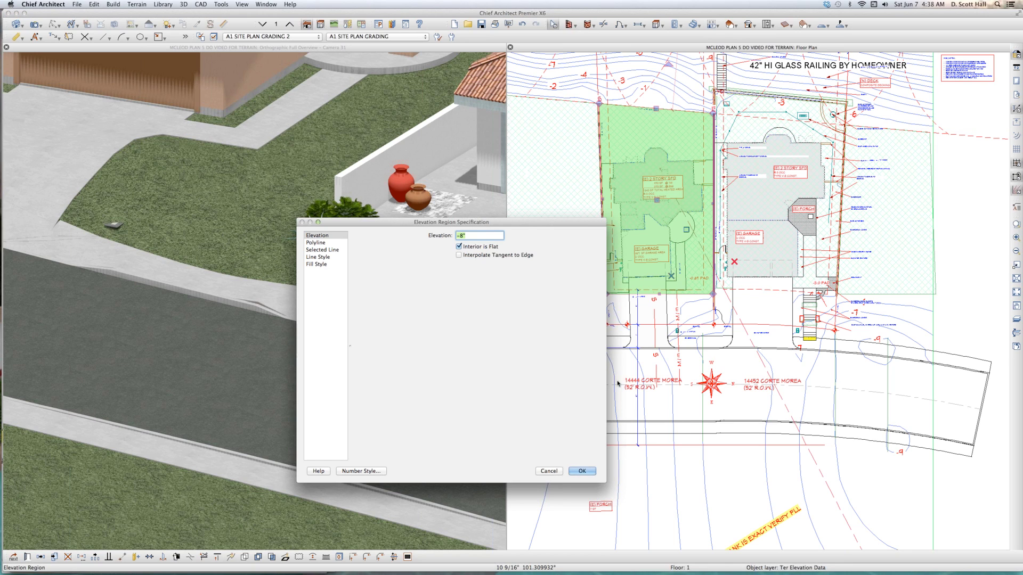
{"action": "key", "text": "Return"}
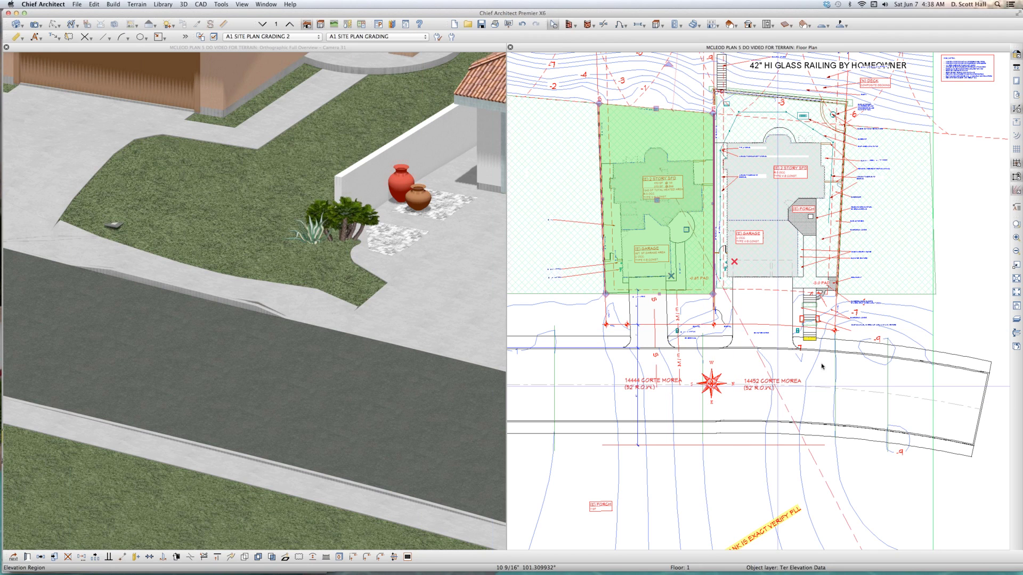
Examine the contour lines crossing the front street in the floor plan and the curb between the driveways in the 3D overview
{"action": "scroll", "coordinate": [822, 366], "scroll_direction": "up", "scroll_amount": 2}
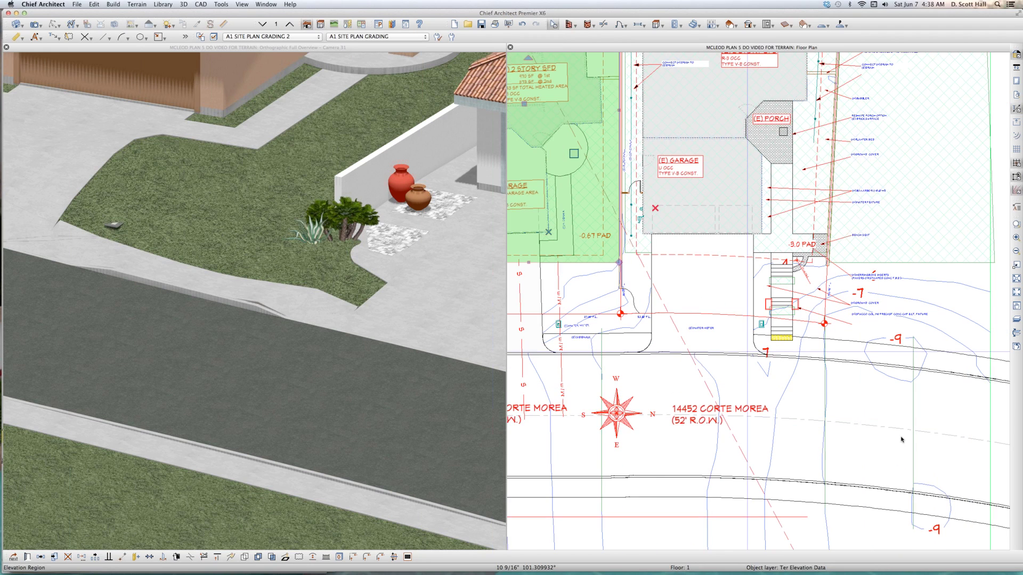
{"action": "scroll", "coordinate": [900, 439], "scroll_direction": "down", "scroll_amount": 2}
{"action": "scroll", "coordinate": [916, 443], "scroll_direction": "up", "scroll_amount": 1}
{"action": "scroll", "coordinate": [930, 443], "scroll_direction": "up", "scroll_amount": 1}
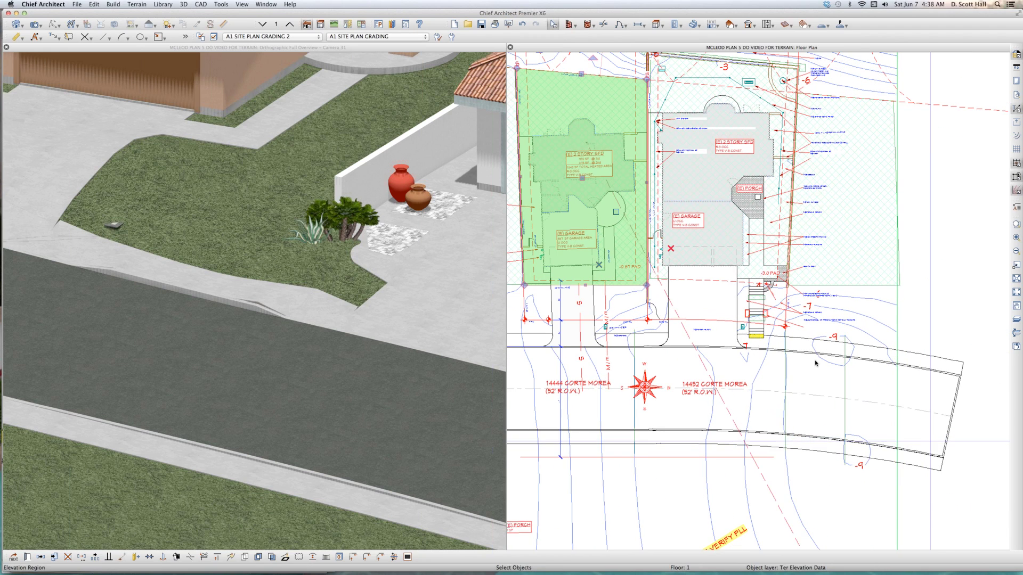
{"action": "scroll", "coordinate": [815, 361], "scroll_direction": "down", "scroll_amount": 2}
{"action": "left_click", "coordinate": [262, 311]}
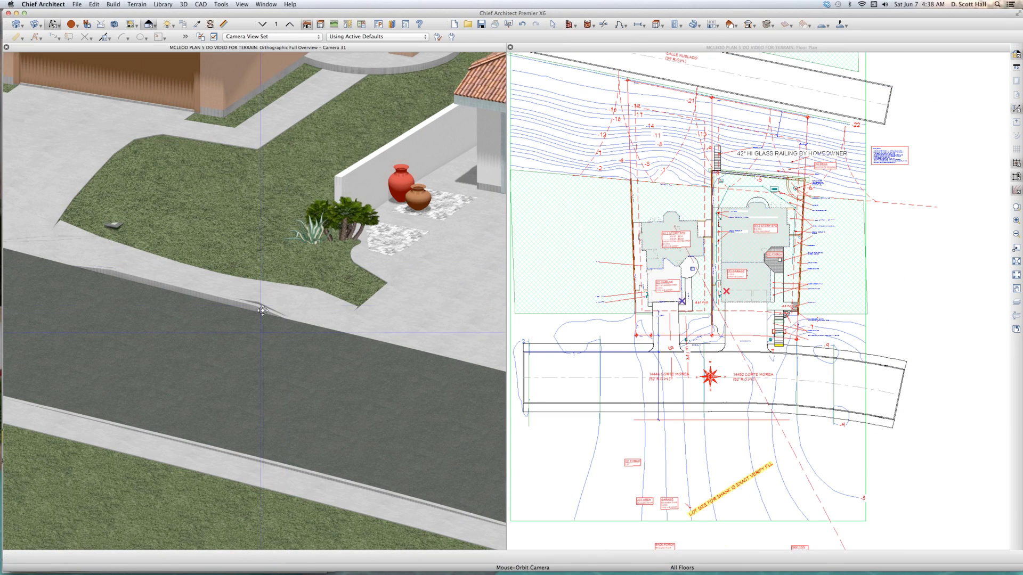
{"action": "scroll", "coordinate": [269, 292], "scroll_direction": "up", "scroll_amount": 3}
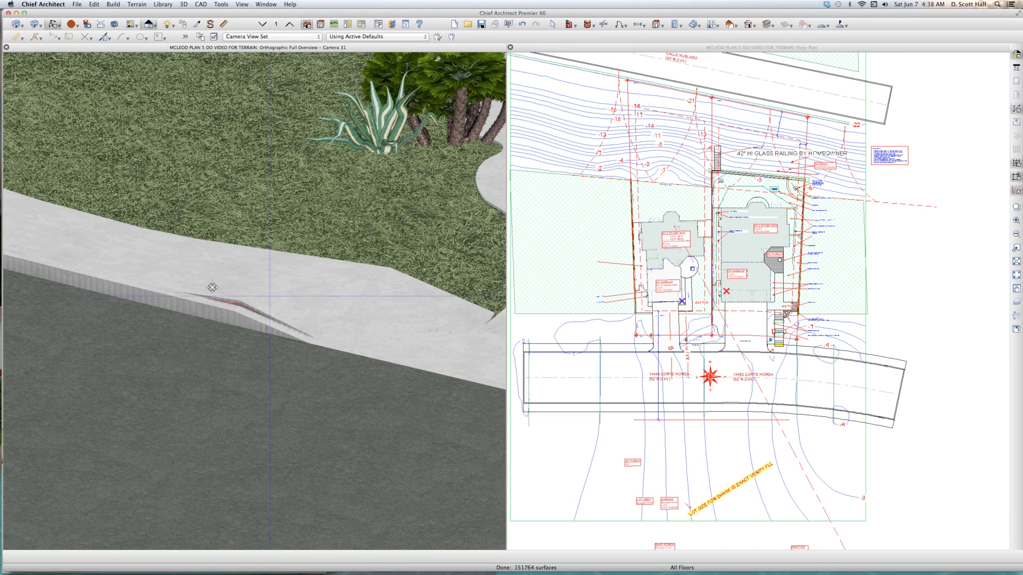
{"action": "scroll", "coordinate": [277, 292], "scroll_direction": "down", "scroll_amount": 5}
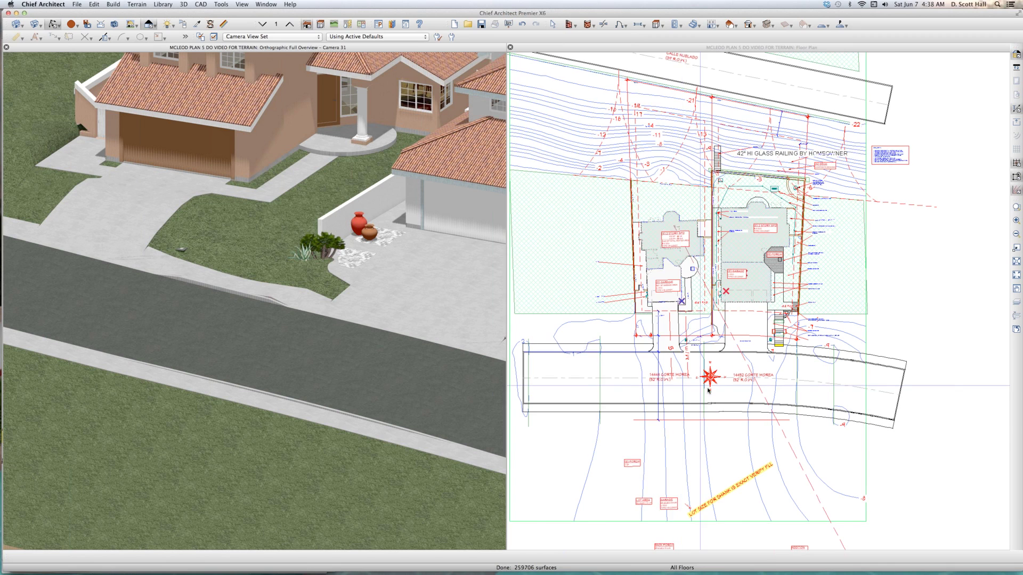
{"action": "scroll", "coordinate": [708, 390], "scroll_direction": "up", "scroll_amount": 3}
{"action": "scroll", "coordinate": [687, 417], "scroll_direction": "down", "scroll_amount": 4}
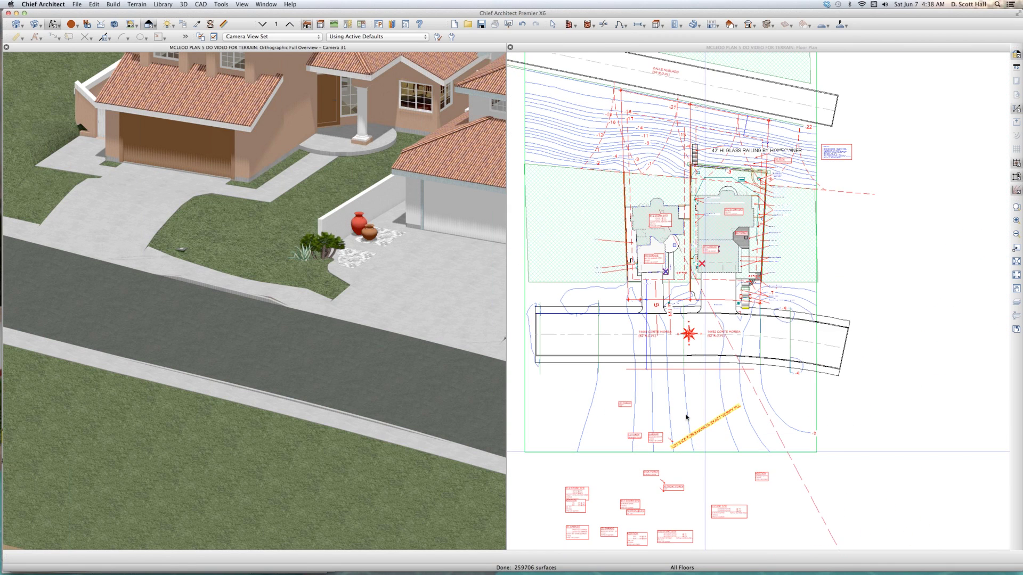
{"action": "scroll", "coordinate": [686, 418], "scroll_direction": "up", "scroll_amount": 3}
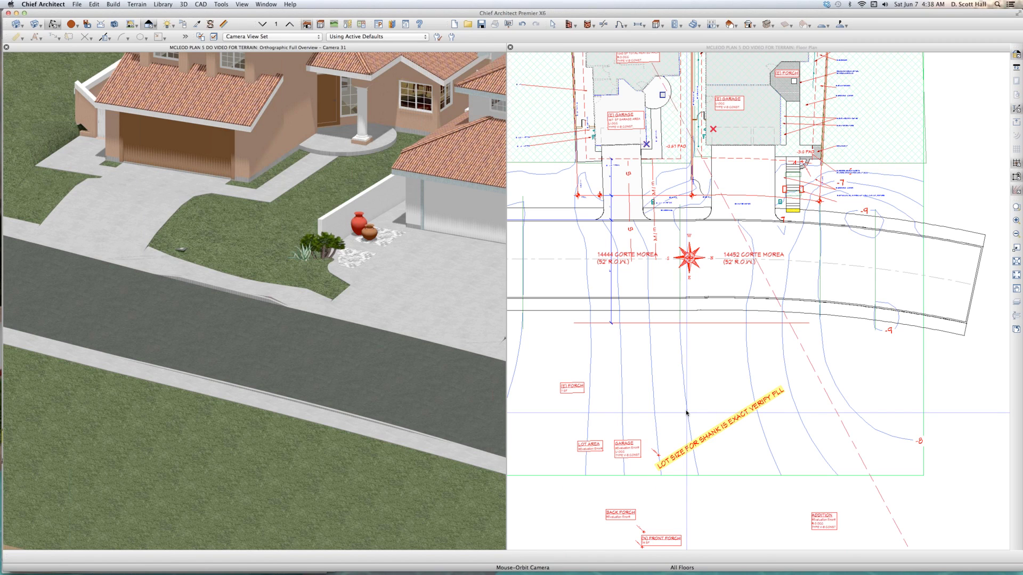
{"action": "scroll", "coordinate": [582, 381], "scroll_direction": "up", "scroll_amount": 5}
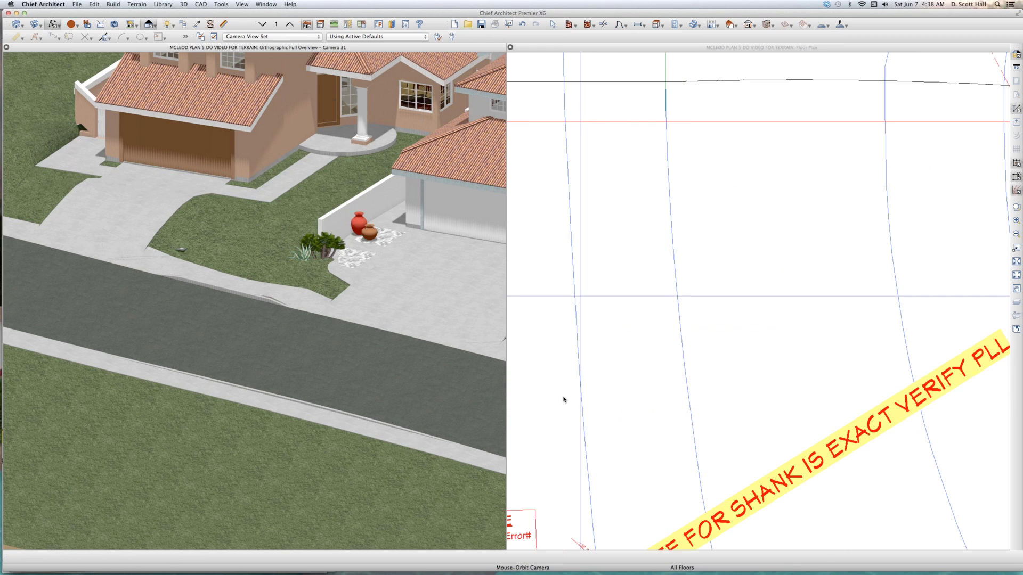
{"action": "scroll", "coordinate": [645, 315], "scroll_direction": "down", "scroll_amount": 5}
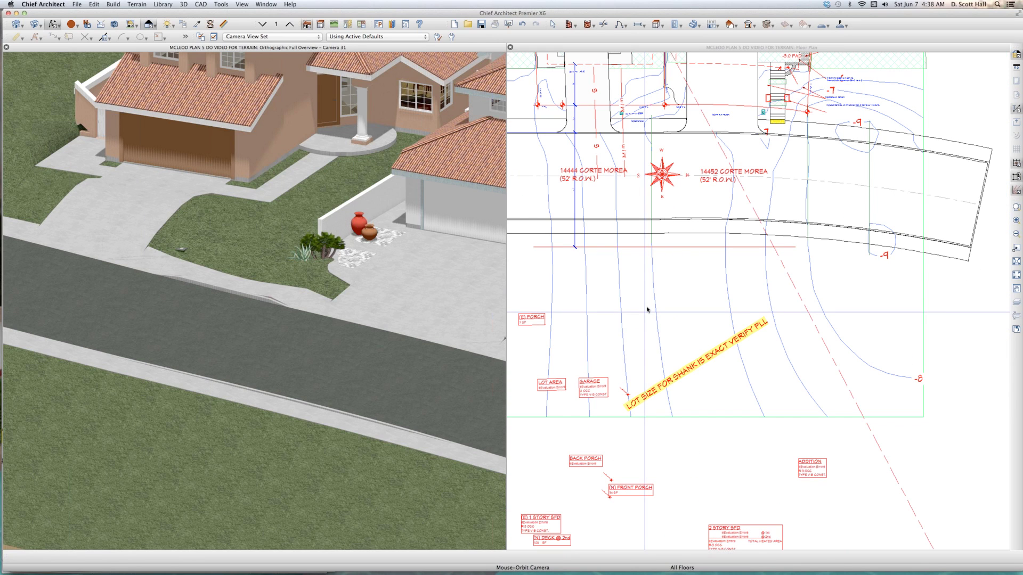
Set the text style of the Ter Primary Contours layer to 15 CB in the Camera View Set
{"action": "key", "text": "space"}
{"action": "key", "text": "l"}
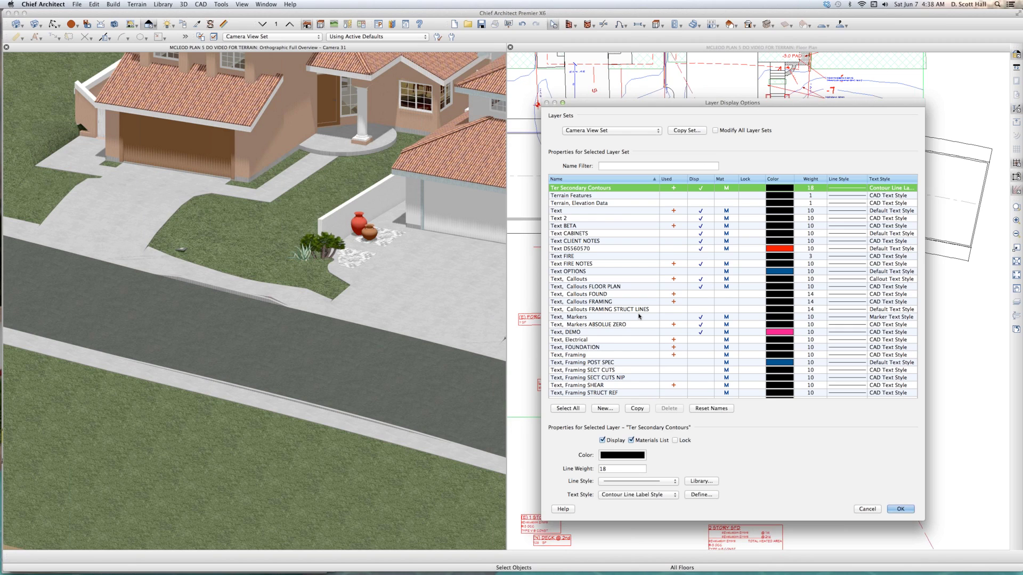
{"action": "key", "text": "Down"}
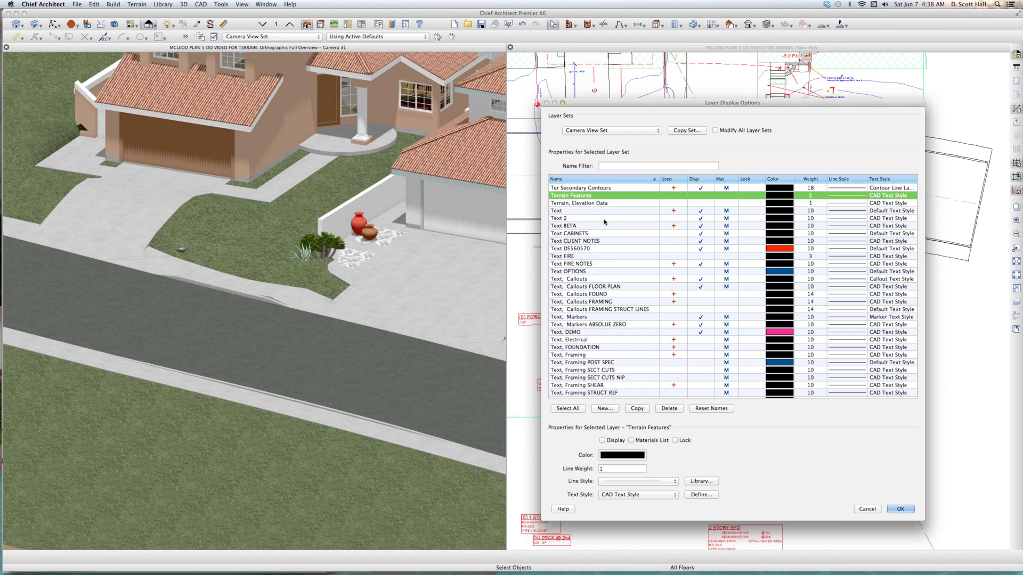
{"action": "scroll", "coordinate": [603, 229], "scroll_direction": "down", "scroll_amount": 3}
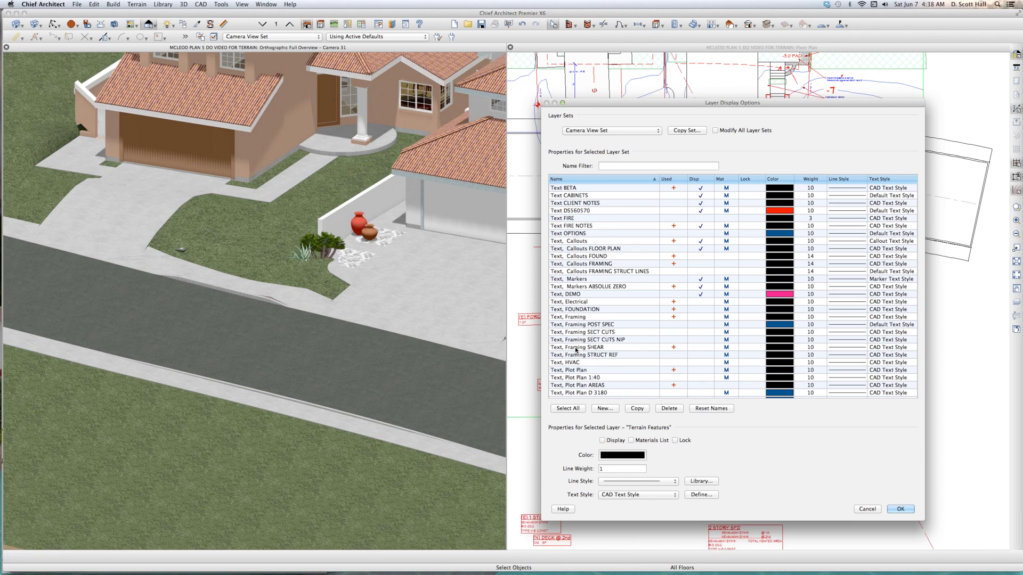
{"action": "scroll", "coordinate": [575, 349], "scroll_direction": "up", "scroll_amount": 5}
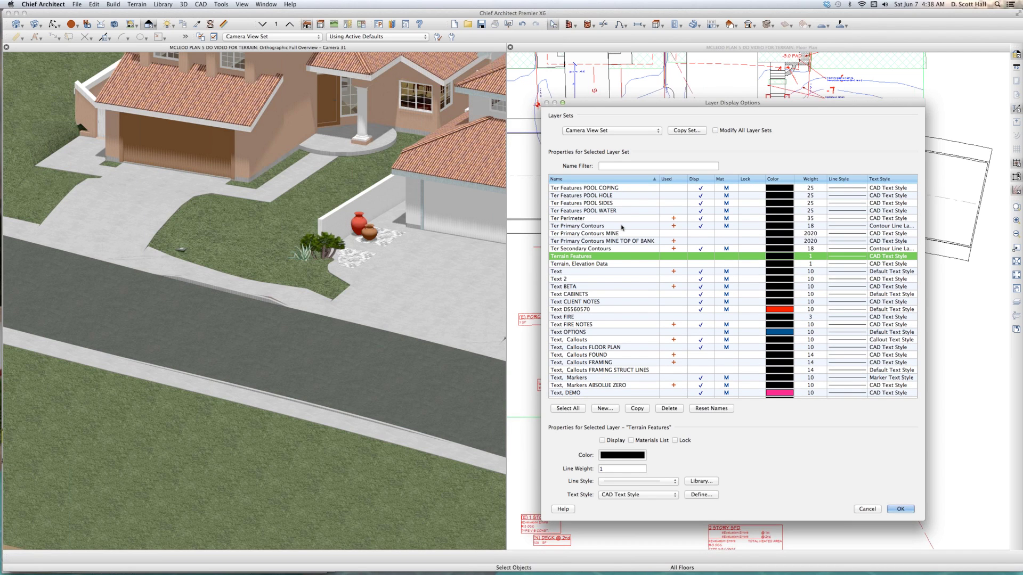
{"action": "left_click", "coordinate": [621, 227]}
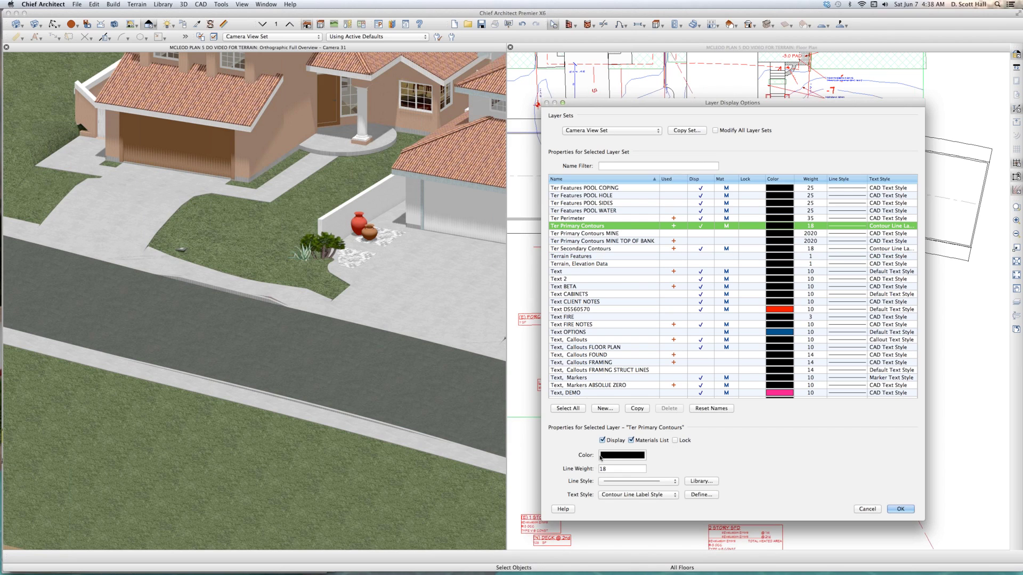
{"action": "left_click", "coordinate": [621, 497]}
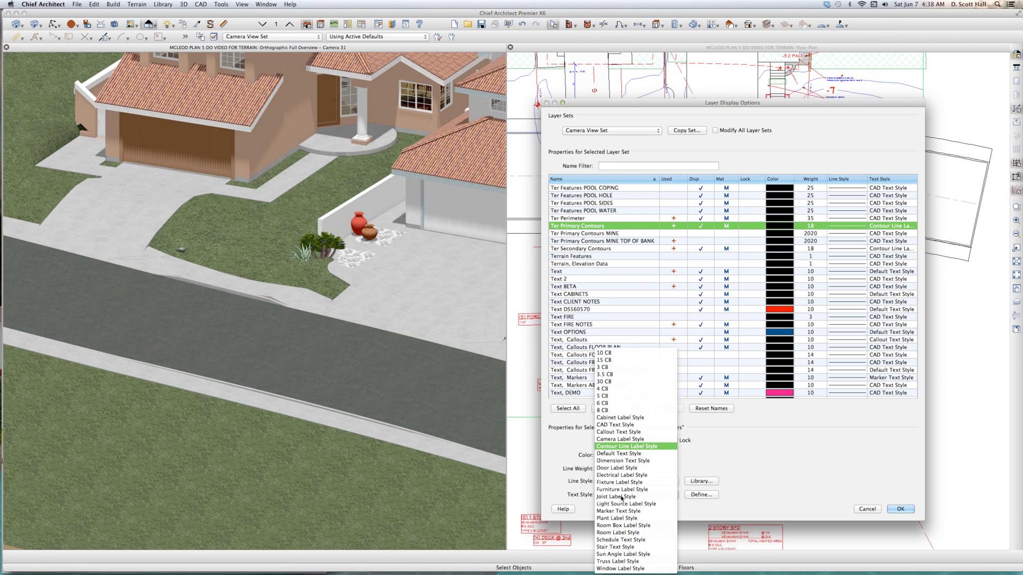
{"action": "left_click", "coordinate": [610, 359]}
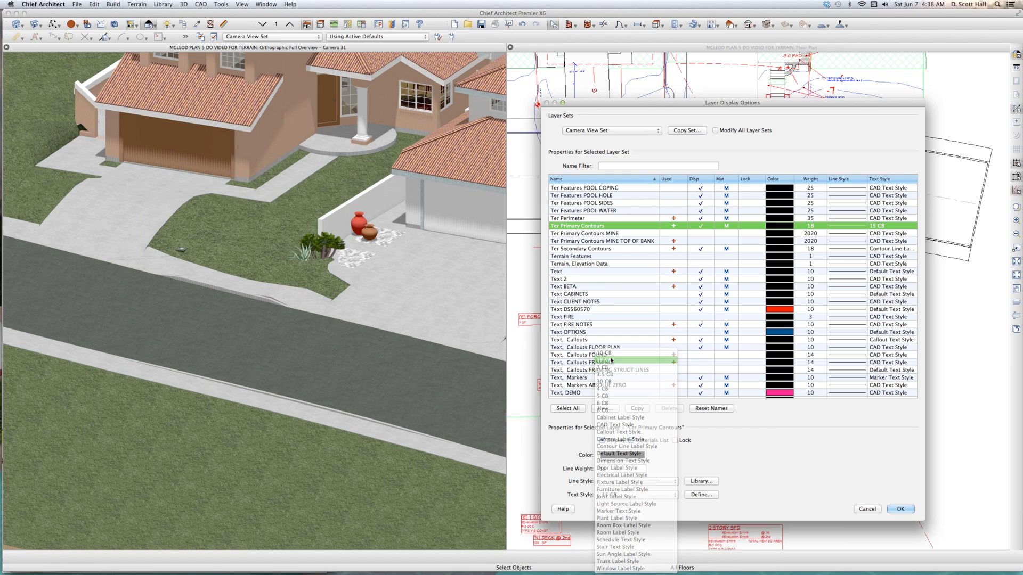
{"action": "key", "text": "Return"}
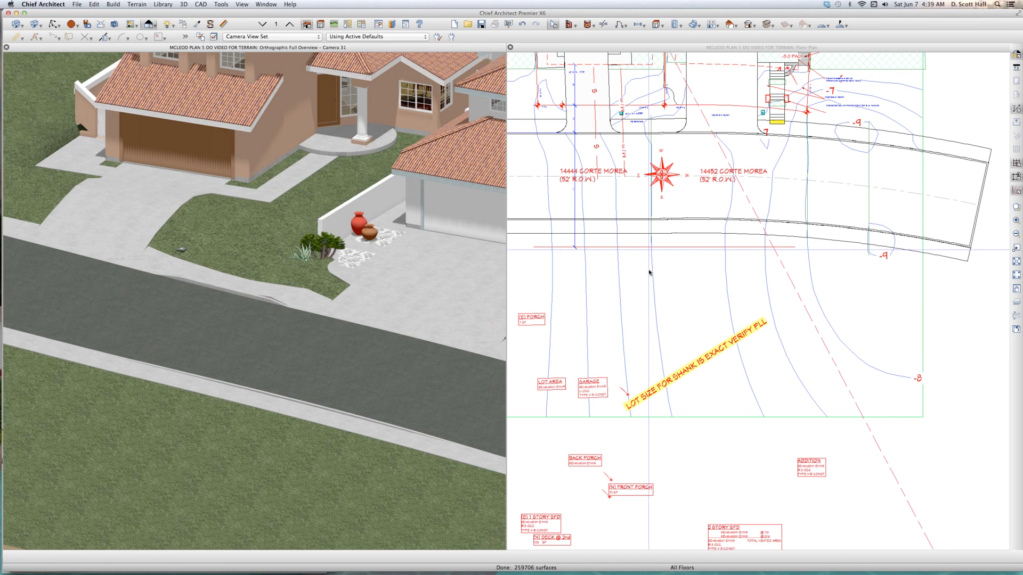
Set the text style of the Ter Secondary Contours layer to 15 CB in the Camera View Set
{"action": "key", "text": "l"}
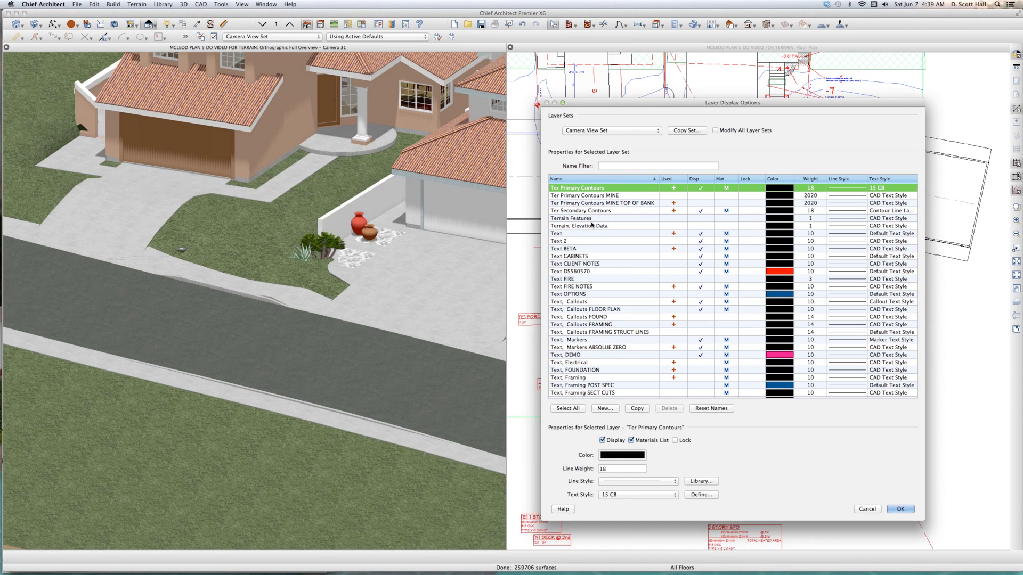
{"action": "left_click", "coordinate": [626, 211]}
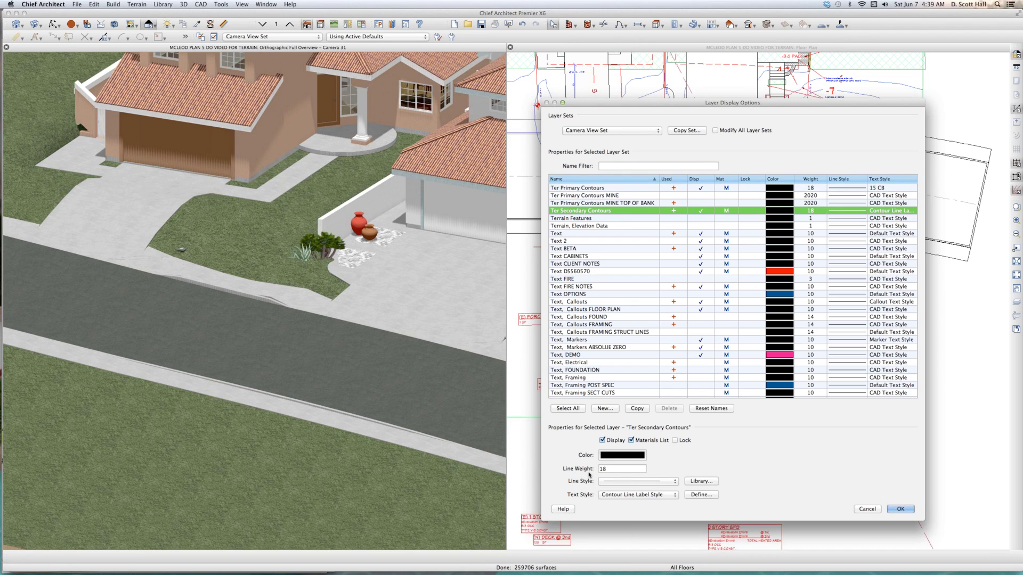
{"action": "left_click", "coordinate": [624, 495]}
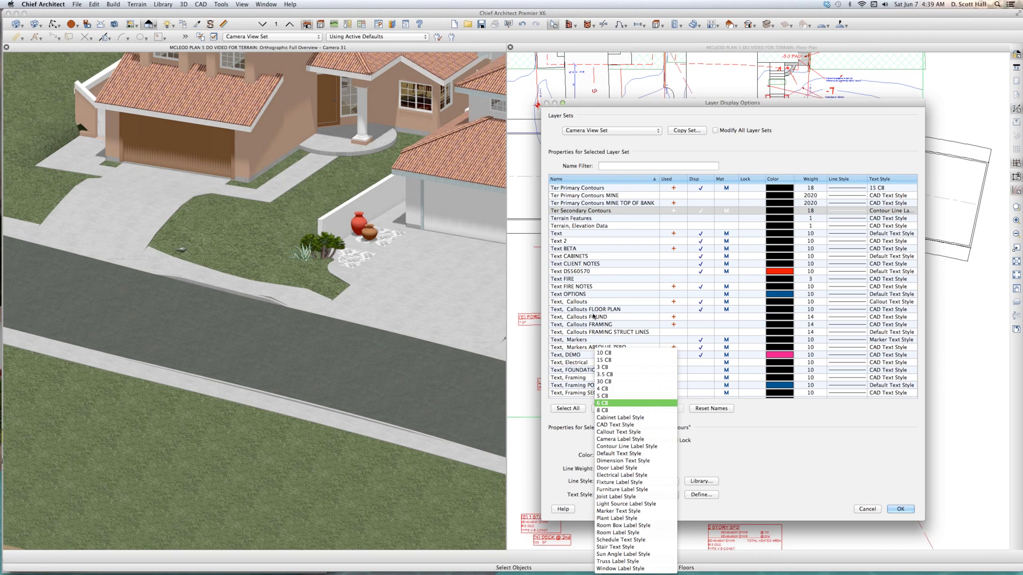
{"action": "left_click", "coordinate": [606, 372]}
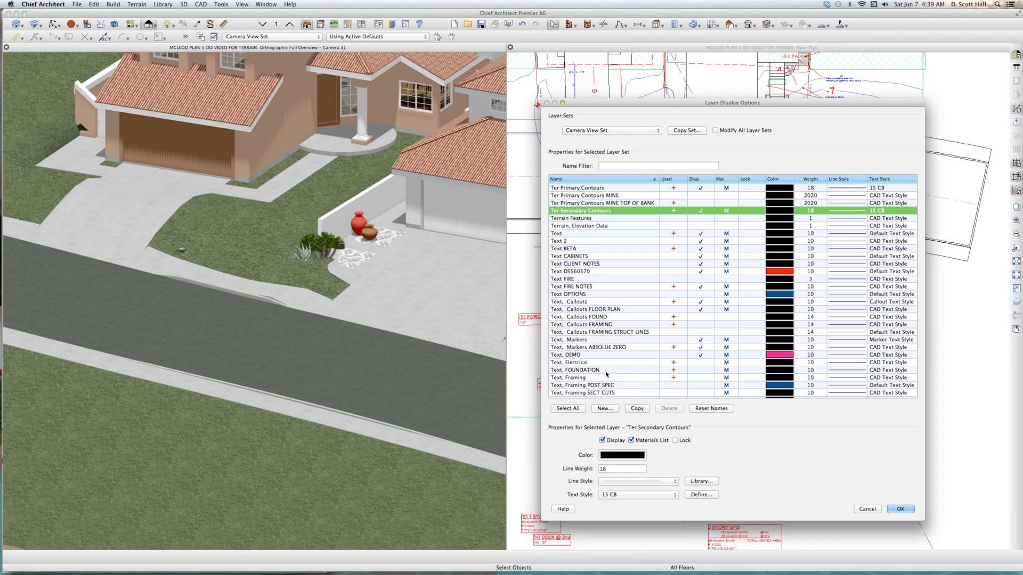
{"action": "key", "text": "Return"}
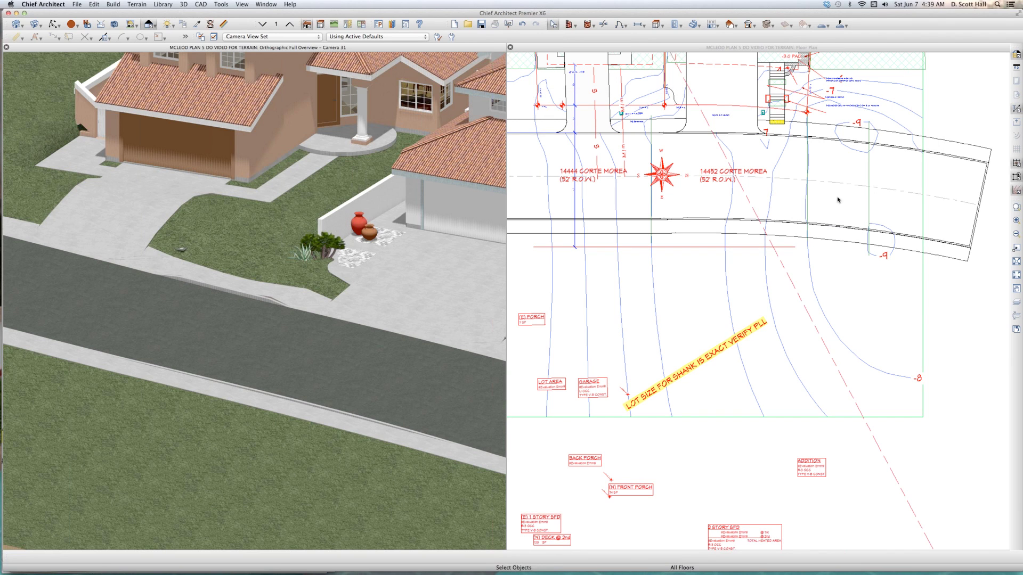
Draw an elevation line about 58'-7" long straight across the front street between the two driveways in the floor plan
{"action": "scroll", "coordinate": [884, 147], "scroll_direction": "up", "scroll_amount": 5}
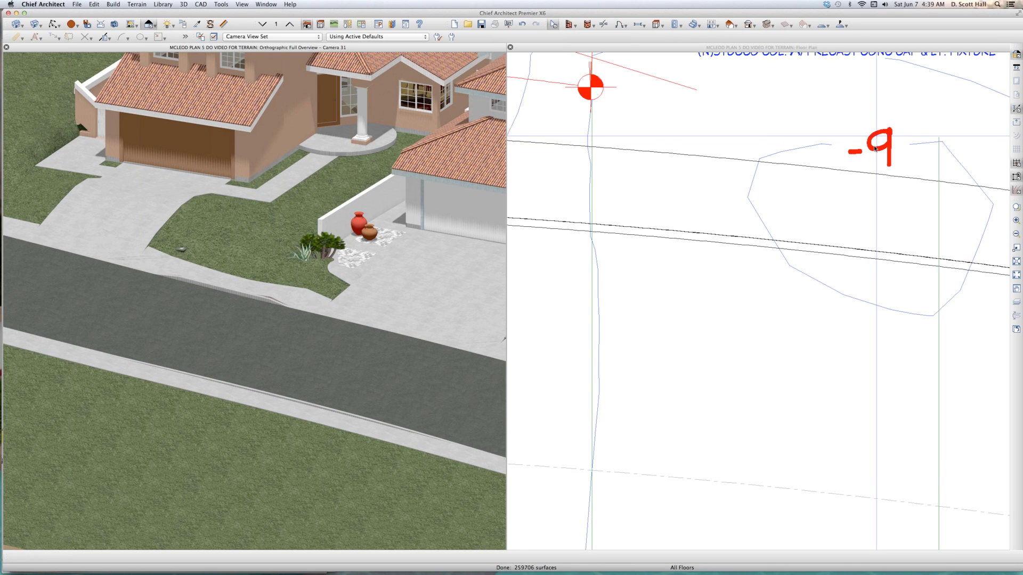
{"action": "scroll", "coordinate": [874, 147], "scroll_direction": "down", "scroll_amount": 5}
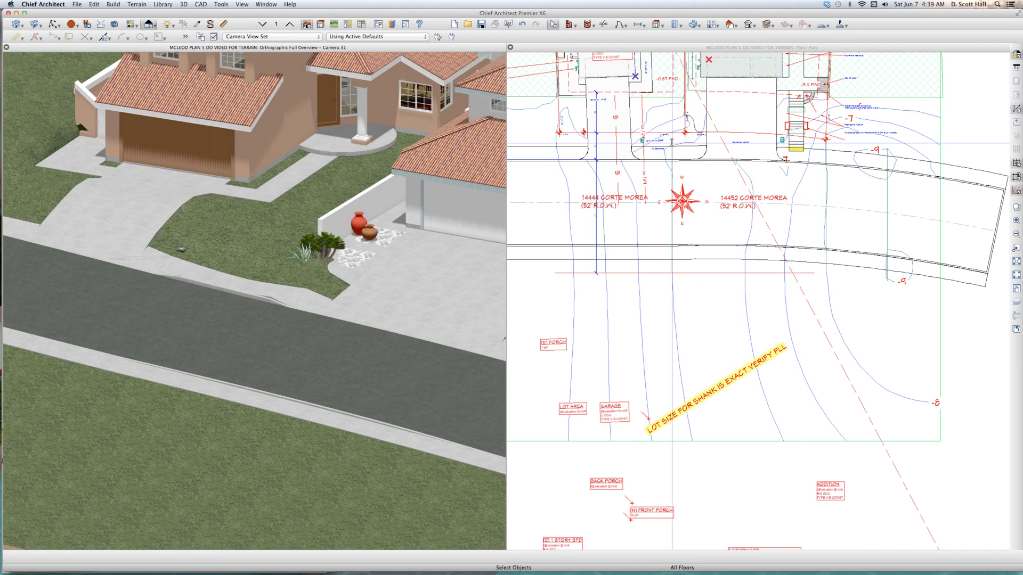
{"action": "left_click", "coordinate": [672, 144]}
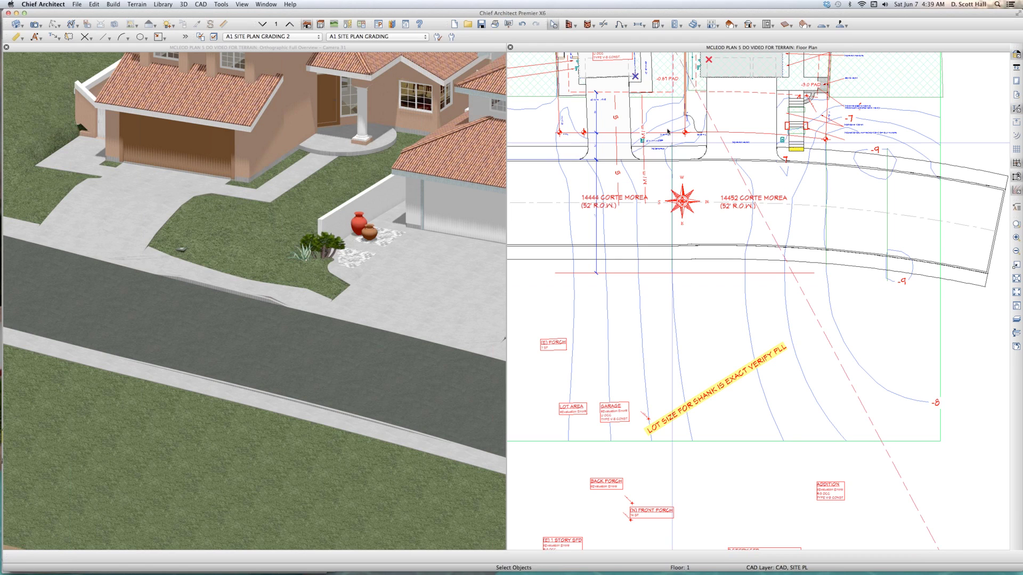
{"action": "left_click", "coordinate": [140, 4]}
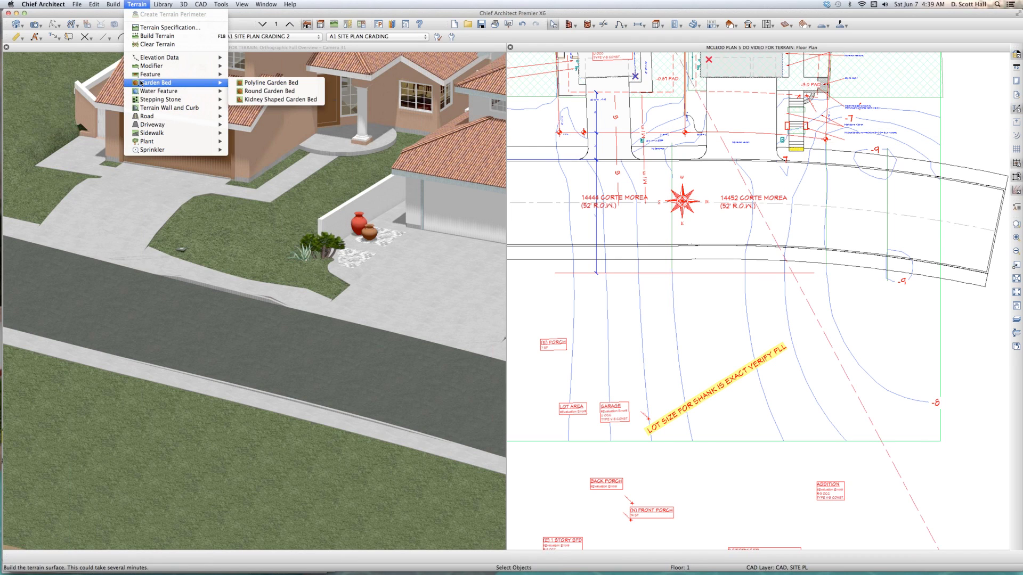
{"action": "mouse_move", "coordinate": [154, 57]}
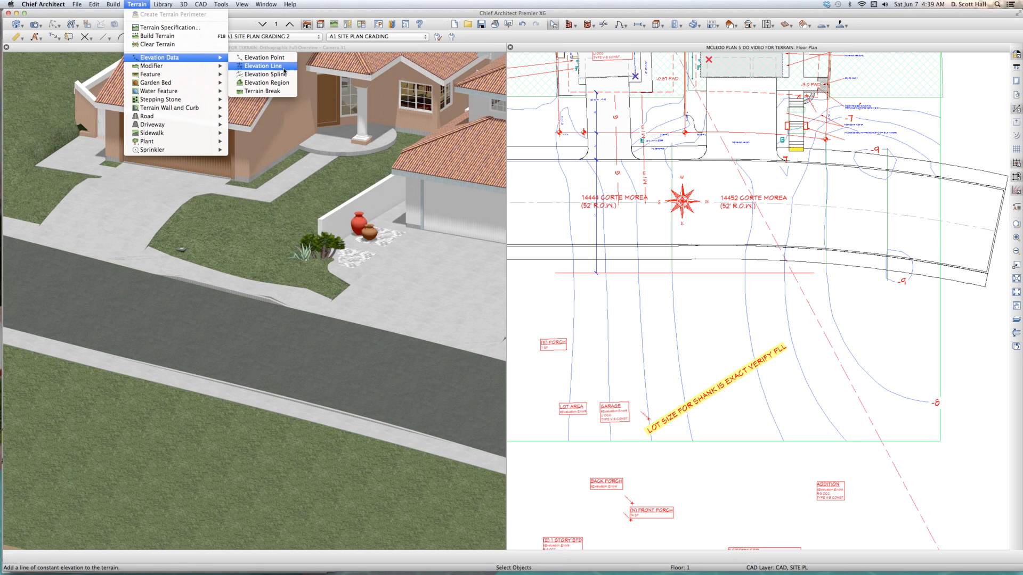
{"action": "left_click", "coordinate": [262, 66]}
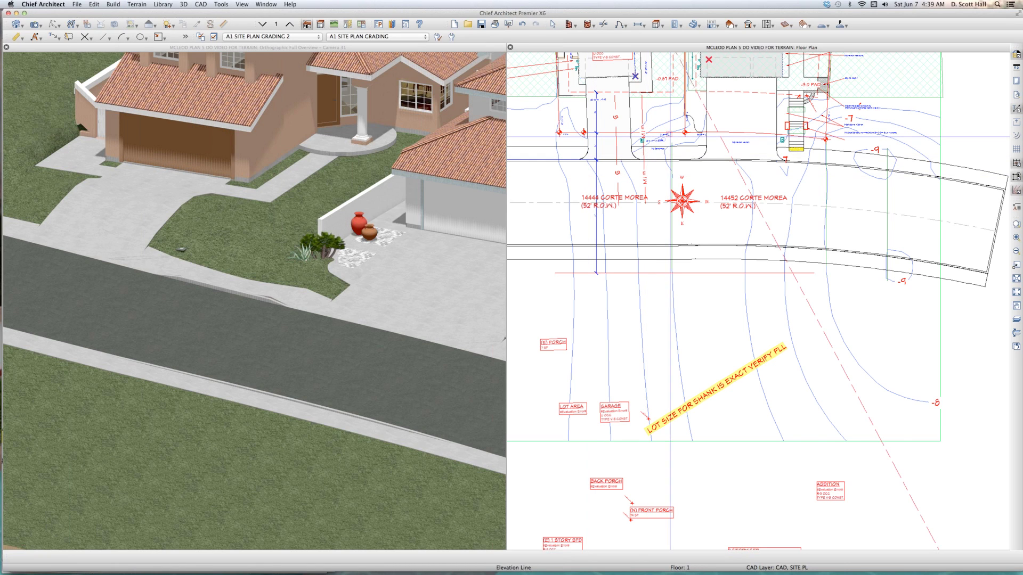
{"action": "left_click_drag", "start_coordinate": [669, 139], "coordinate": [666, 294]}
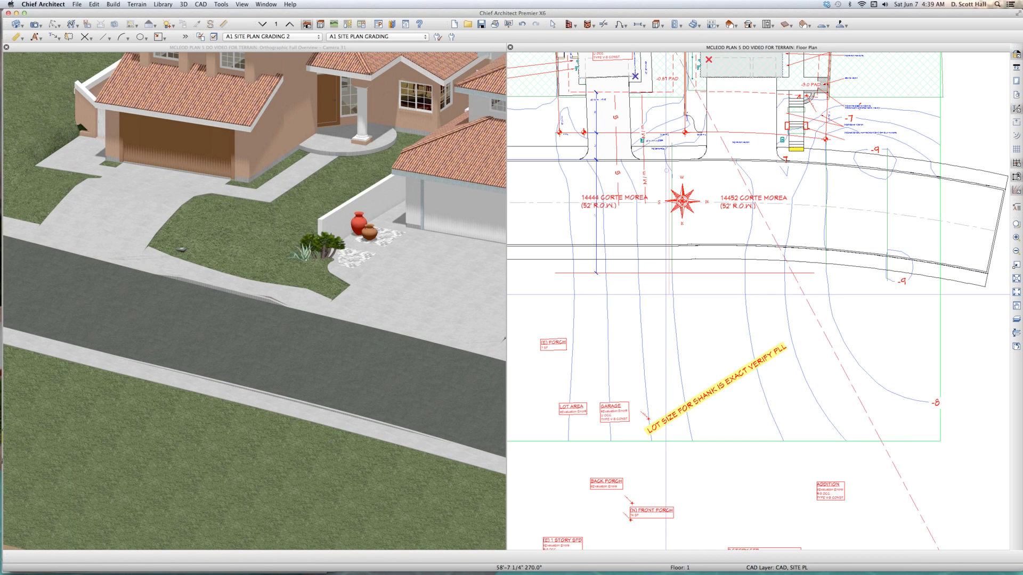
{"action": "left_click_drag", "start_coordinate": [666, 295], "coordinate": [665, 295]}
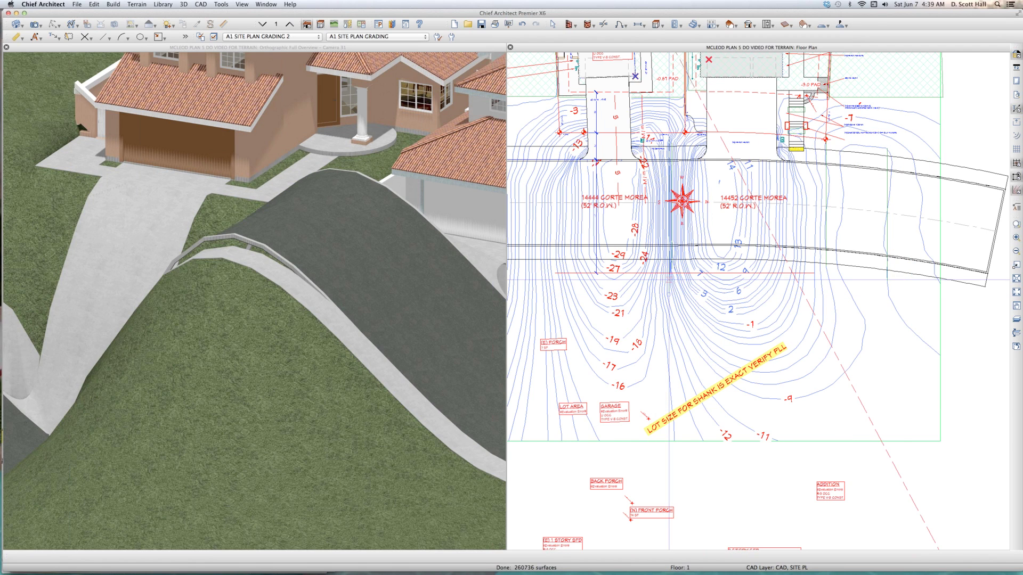
Set the elevation of the new elevation line across the front street to -48"
{"action": "key", "text": "space"}
{"action": "scroll", "coordinate": [600, 129], "scroll_direction": "up", "scroll_amount": 2}
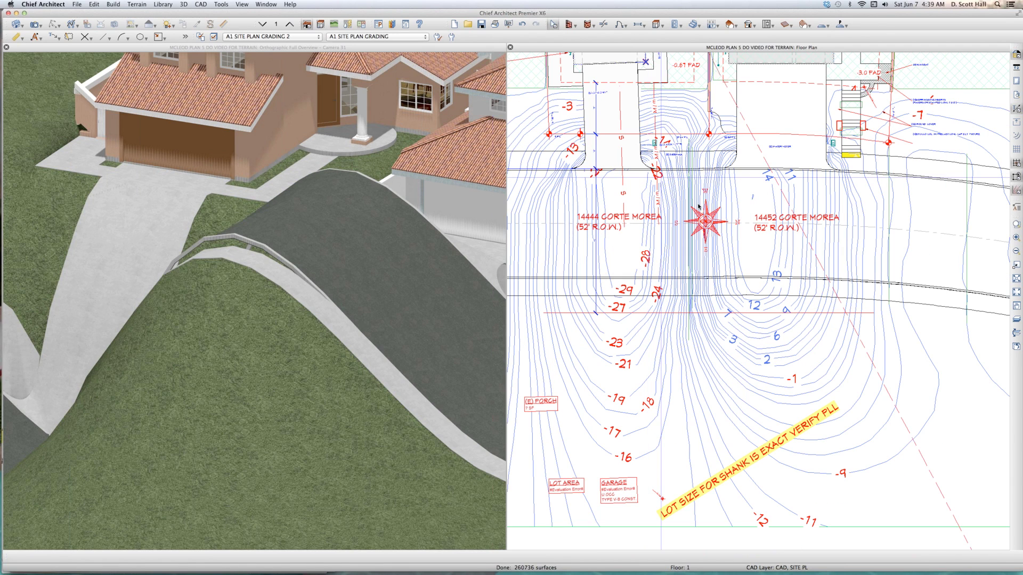
{"action": "left_click", "coordinate": [686, 194]}
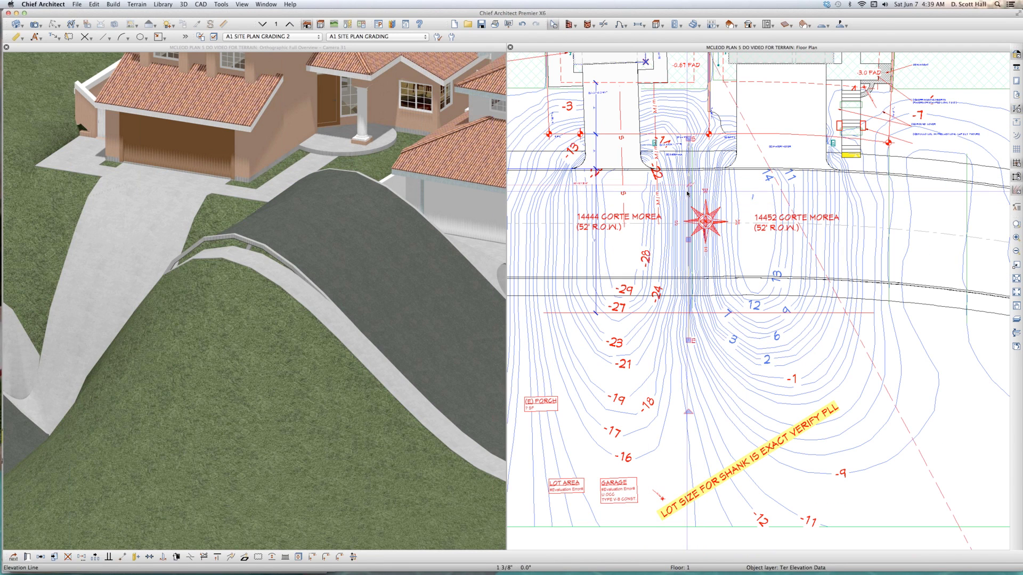
{"action": "double_click", "coordinate": [688, 193]}
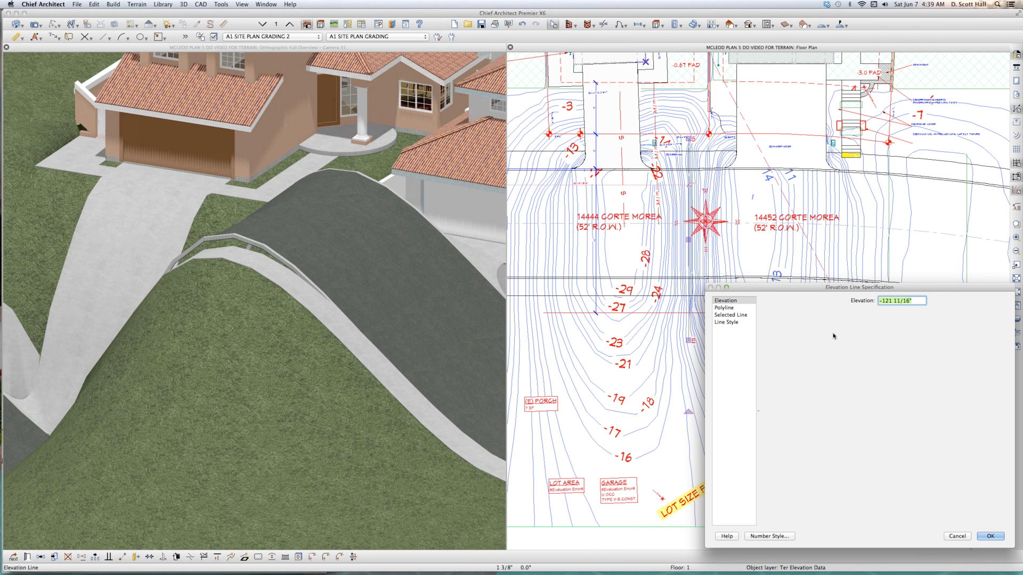
{"action": "type", "text": "60"}
{"action": "key", "text": "Return"}
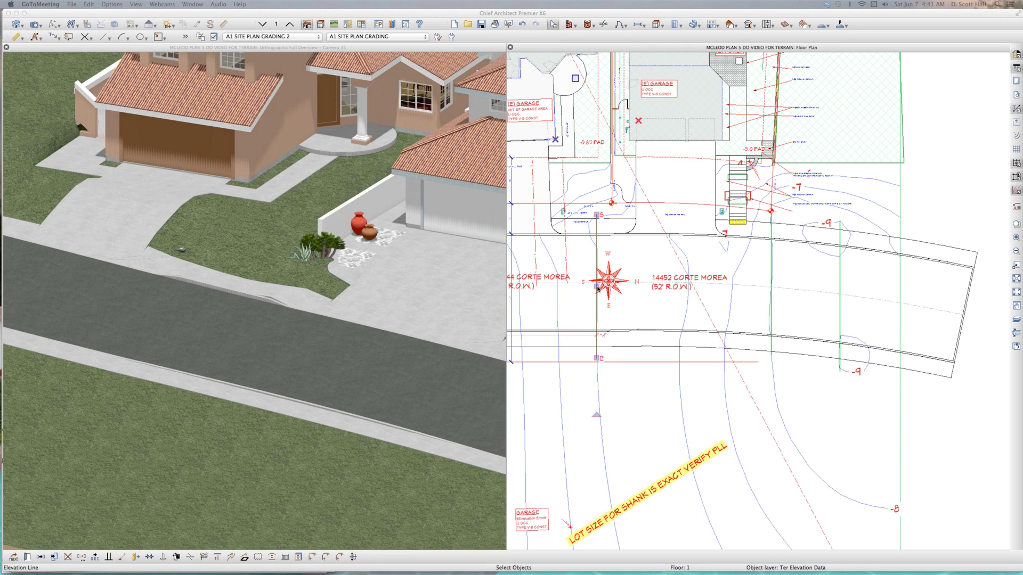
Move the elevation line 6' along the street toward the right-hand driveway and check its elevation setting
{"action": "left_click_drag", "start_coordinate": [597, 288], "coordinate": [615, 289]}
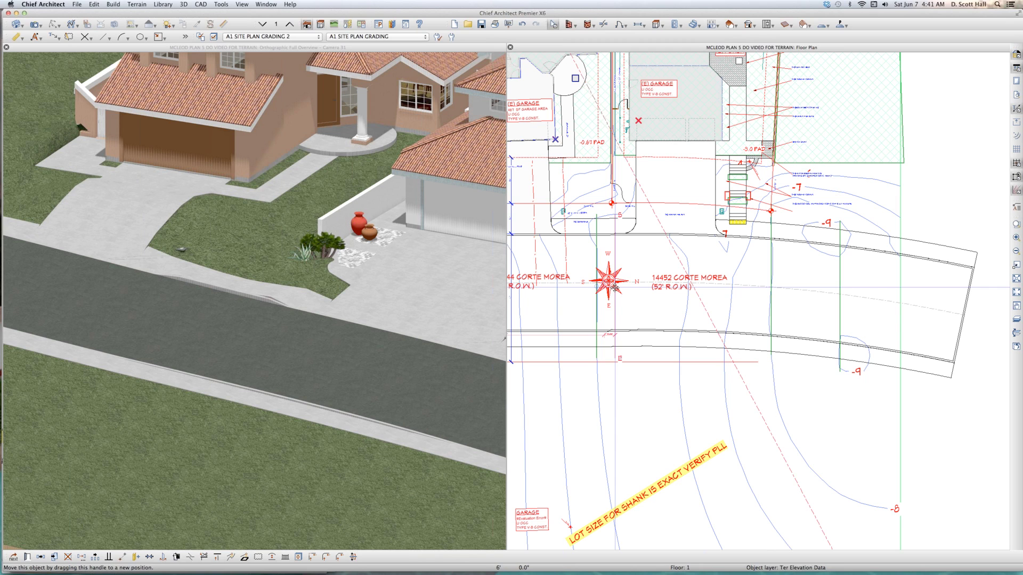
{"action": "left_click_drag", "start_coordinate": [614, 288], "coordinate": [615, 288]}
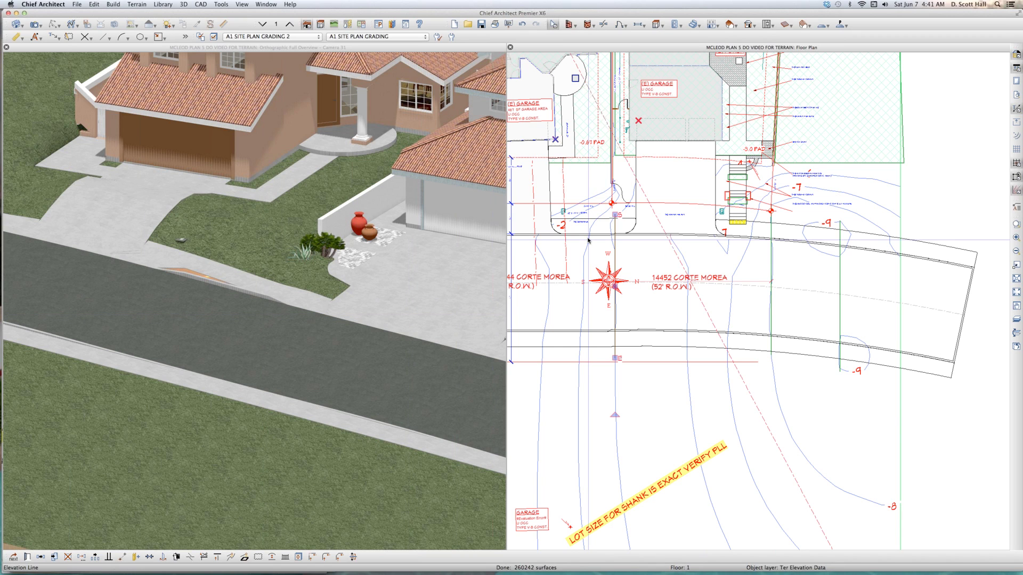
{"action": "scroll", "coordinate": [598, 257], "scroll_direction": "up", "scroll_amount": 1}
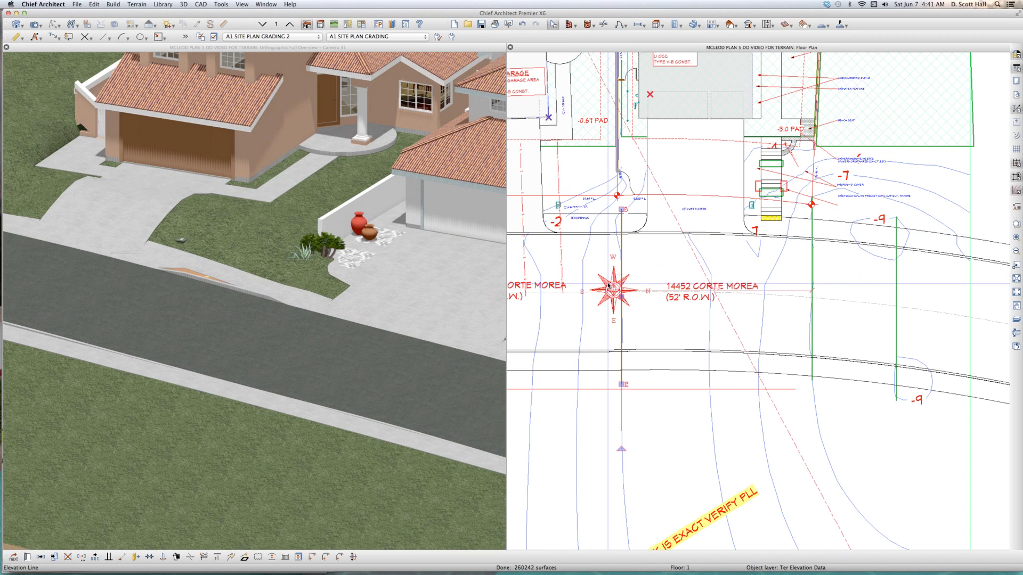
{"action": "scroll", "coordinate": [597, 214], "scroll_direction": "up", "scroll_amount": 2}
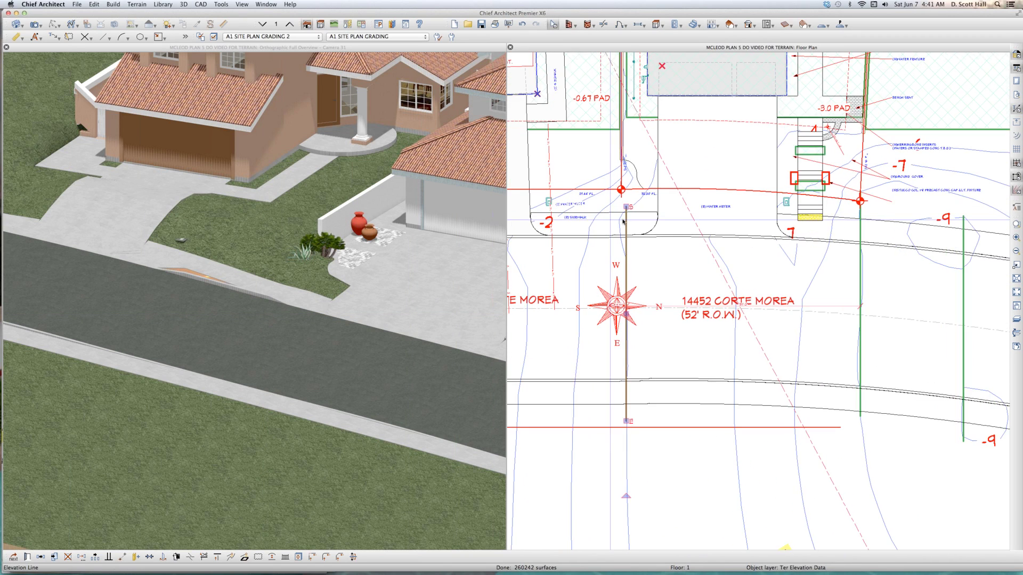
{"action": "double_click", "coordinate": [626, 229]}
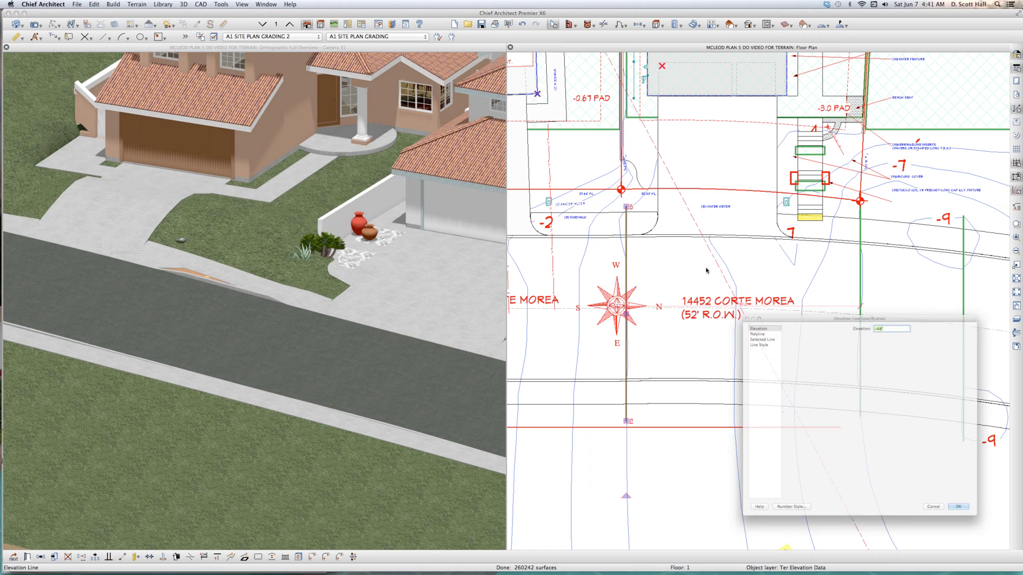
{"action": "left_click", "coordinate": [957, 536]}
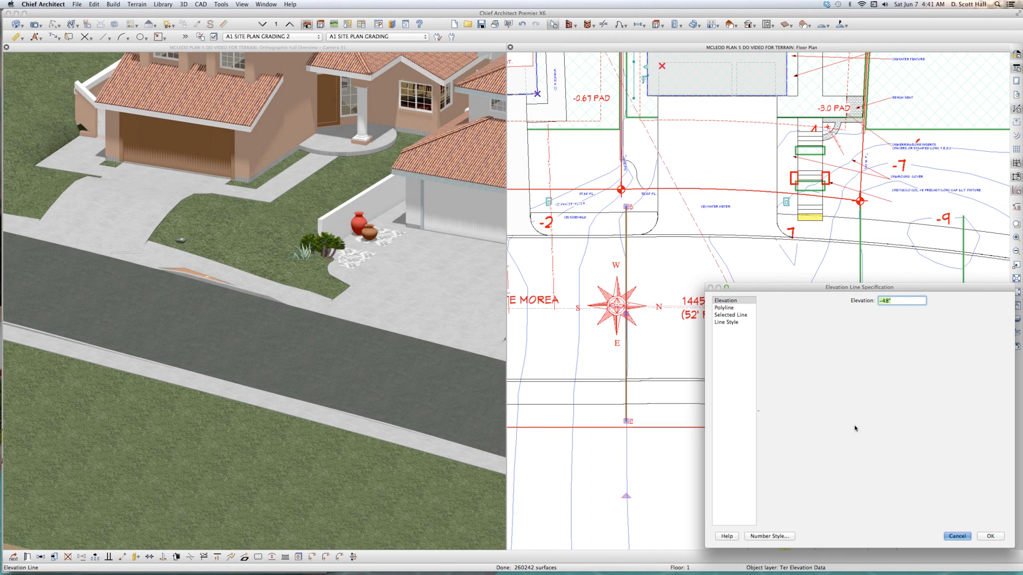
Copy the elevation line along the street toward the left-hand driveway and set the copy's elevation to -24"
{"action": "scroll", "coordinate": [854, 426], "scroll_direction": "down", "scroll_amount": 4}
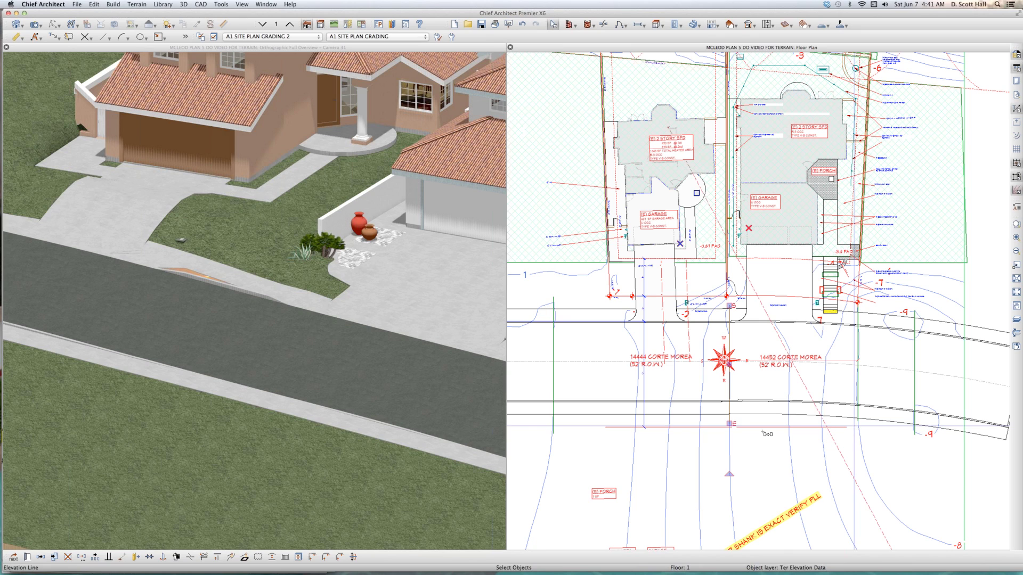
{"action": "left_click", "coordinate": [686, 361]}
{"action": "left_click_drag", "start_coordinate": [686, 361], "coordinate": [689, 350]}
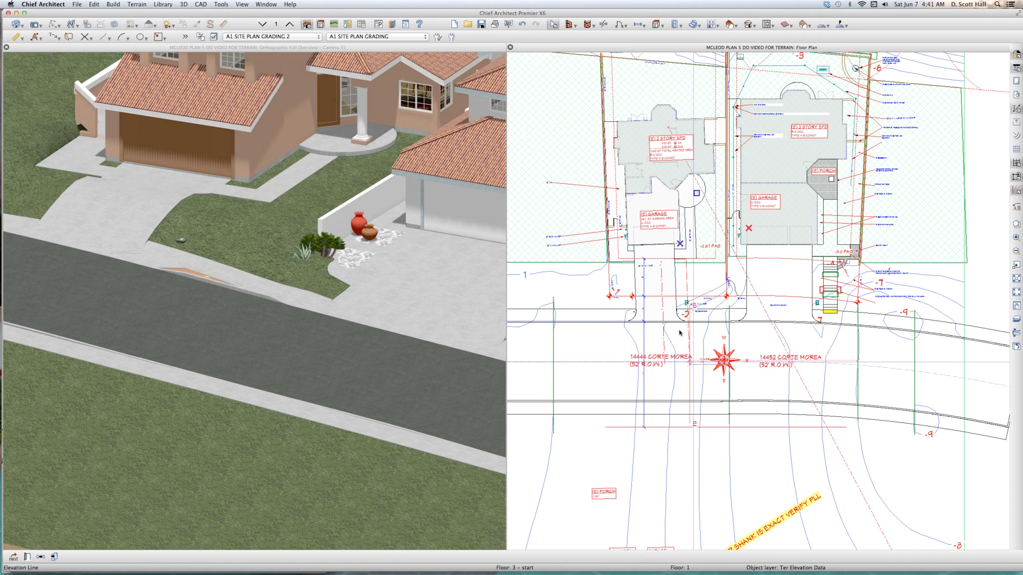
{"action": "double_click", "coordinate": [678, 330]}
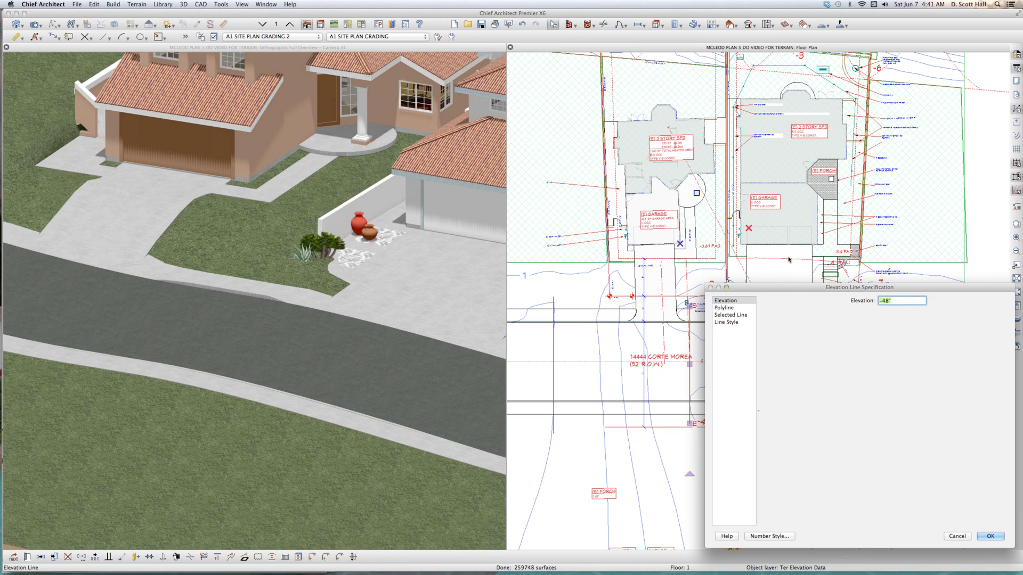
{"action": "type", "text": "-24"}
{"action": "key", "text": "Return"}
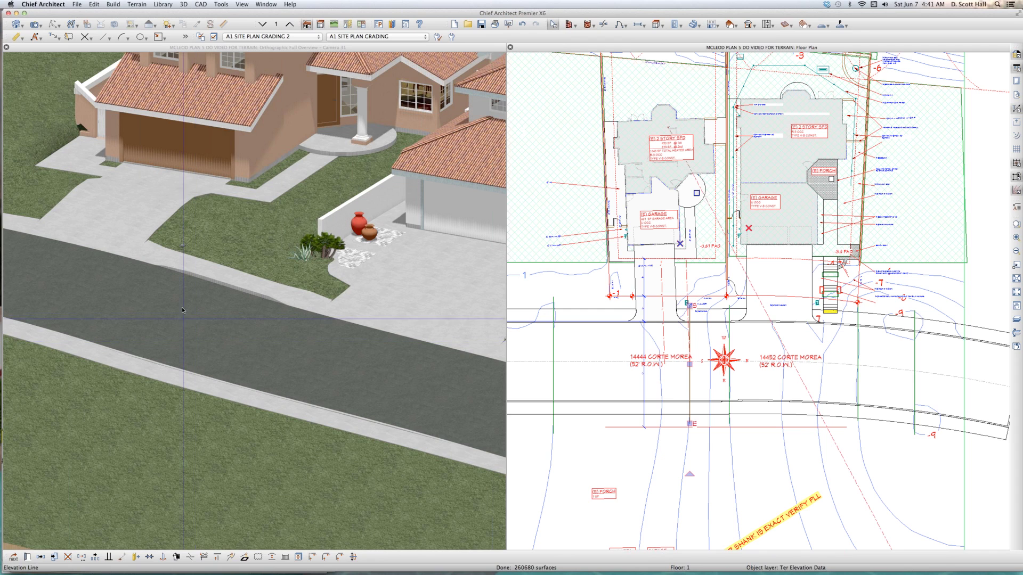
Copy the elevation line at the far right of the front street closer to the terrain perimeter edge
{"action": "scroll", "coordinate": [181, 308], "scroll_direction": "down", "scroll_amount": 5}
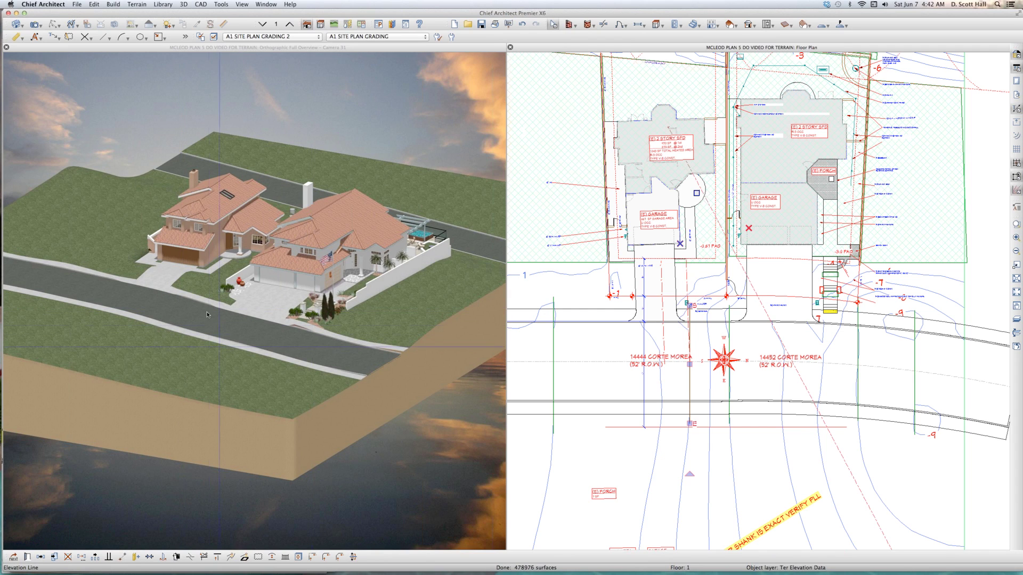
{"action": "scroll", "coordinate": [222, 341], "scroll_direction": "up", "scroll_amount": 3}
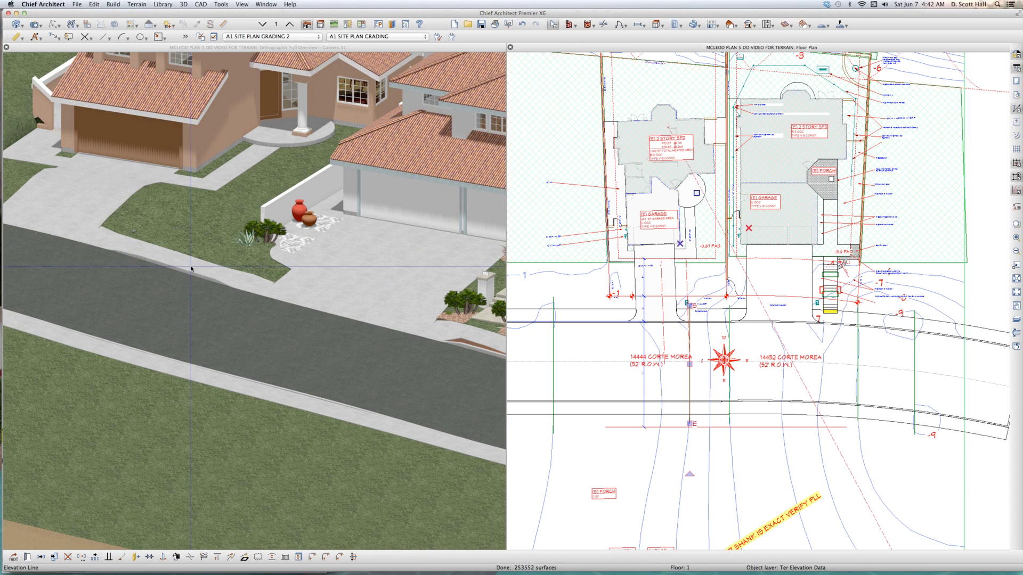
{"action": "scroll", "coordinate": [113, 284], "scroll_direction": "down", "scroll_amount": 5}
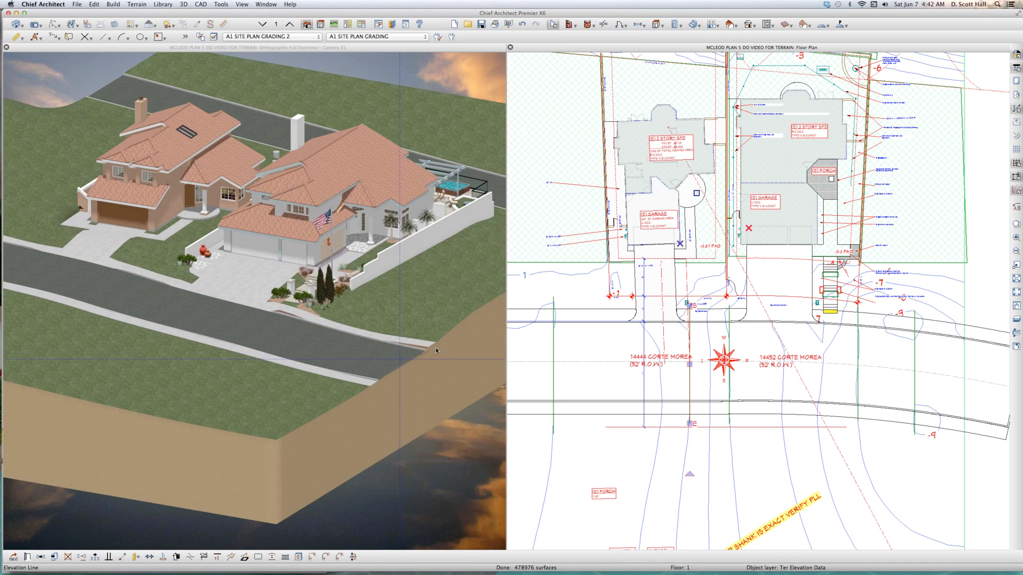
{"action": "scroll", "coordinate": [436, 345], "scroll_direction": "up", "scroll_amount": 6}
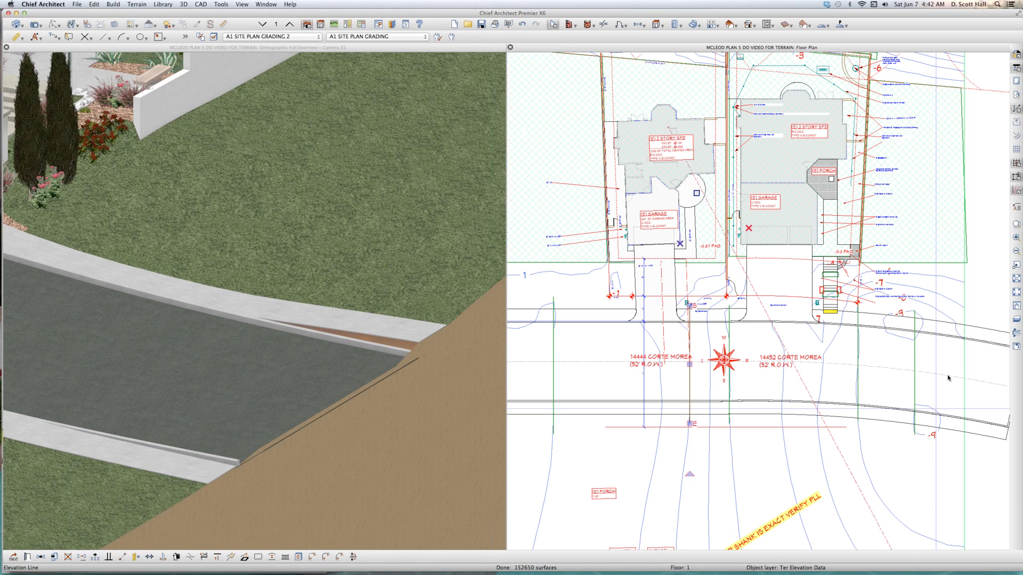
{"action": "left_click", "coordinate": [915, 360]}
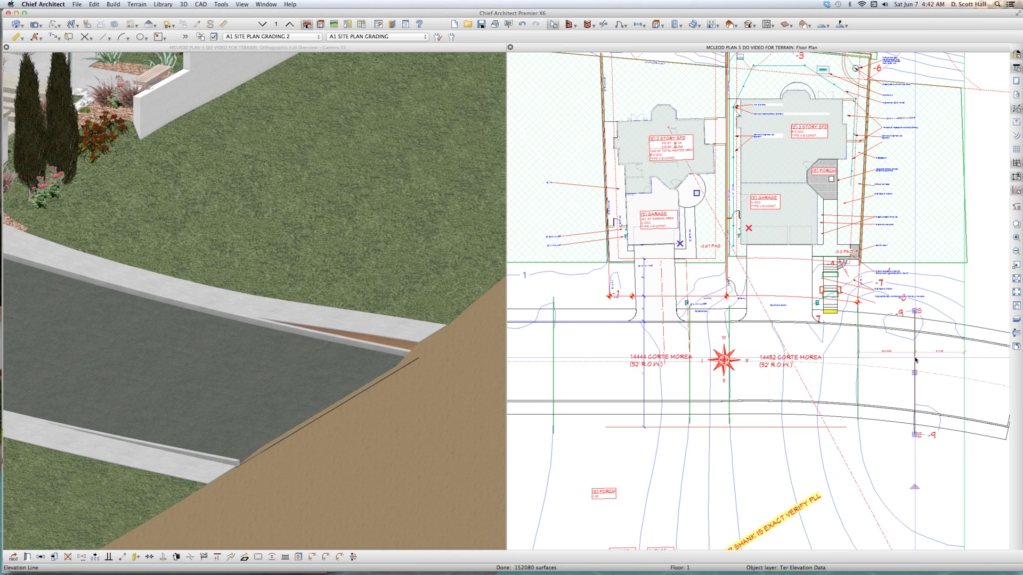
{"action": "left_click_drag", "start_coordinate": [915, 373], "coordinate": [956, 377]}
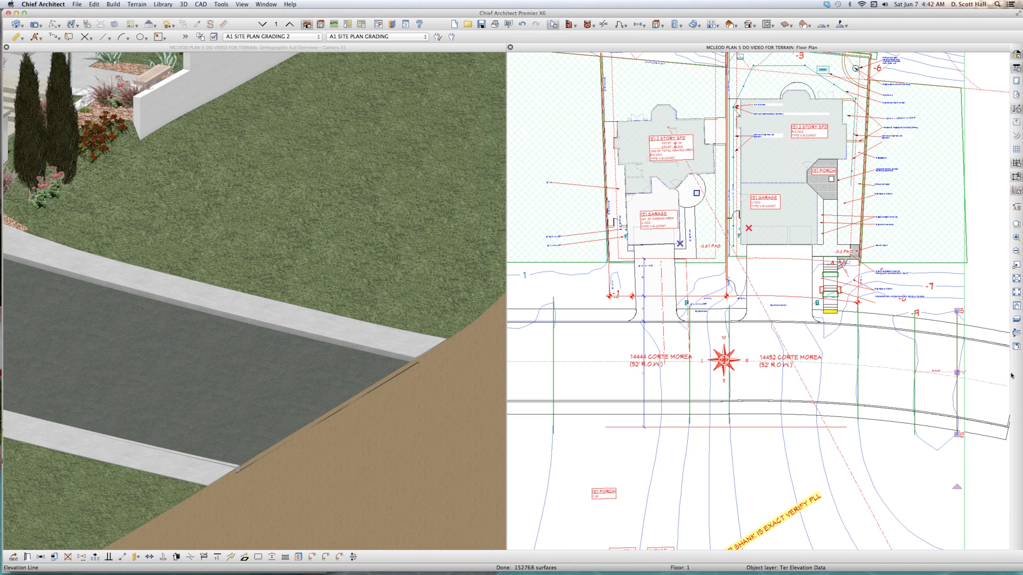
Try an elevation of -8 feet for the copied elevation line near the terrain edge
{"action": "key", "text": "super+e"}
{"action": "left_click", "coordinate": [901, 301]}
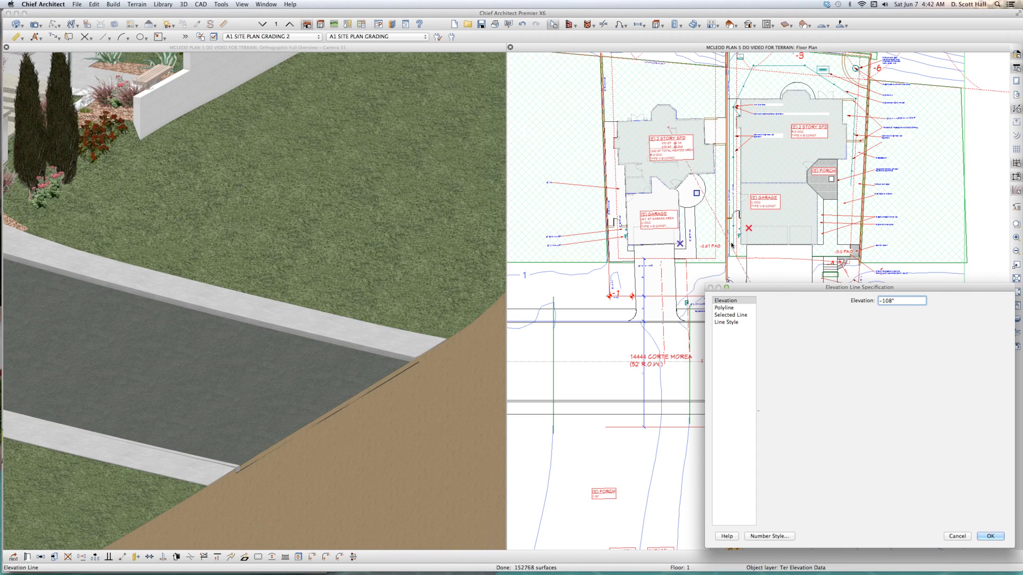
{"action": "type", "text": "-8"}
{"action": "key", "text": "Return"}
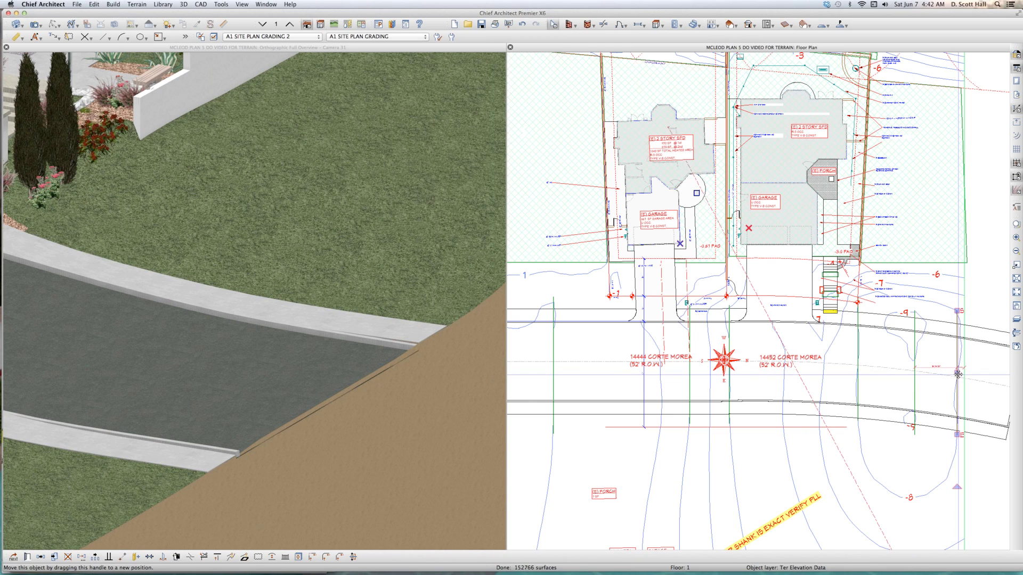
Set the elevation line near the terrain edge to -9 feet and inspect the street and curbs in the 3D overview
{"action": "double_click", "coordinate": [957, 376]}
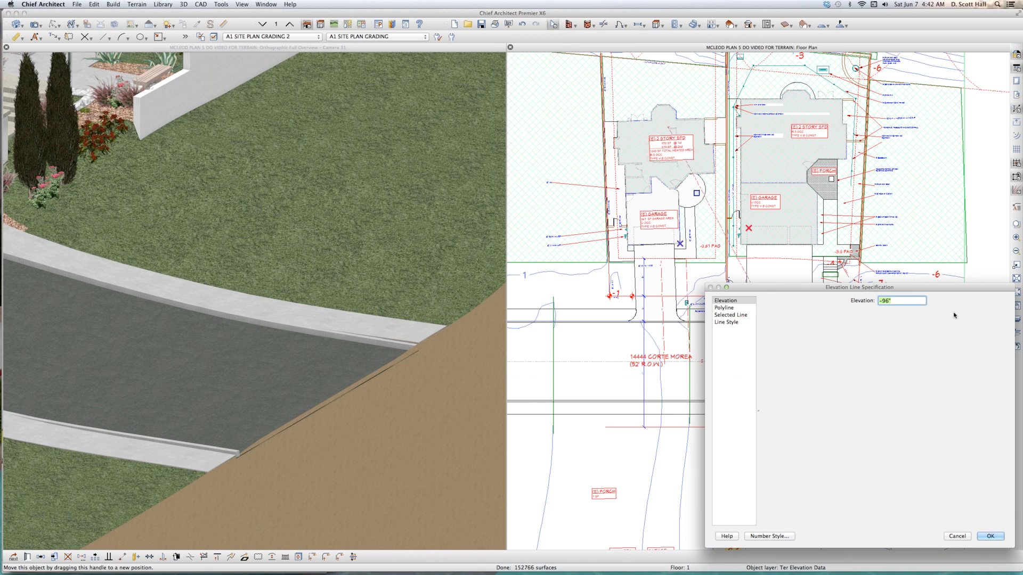
{"action": "type", "text": "-9"}
{"action": "key", "text": "Return"}
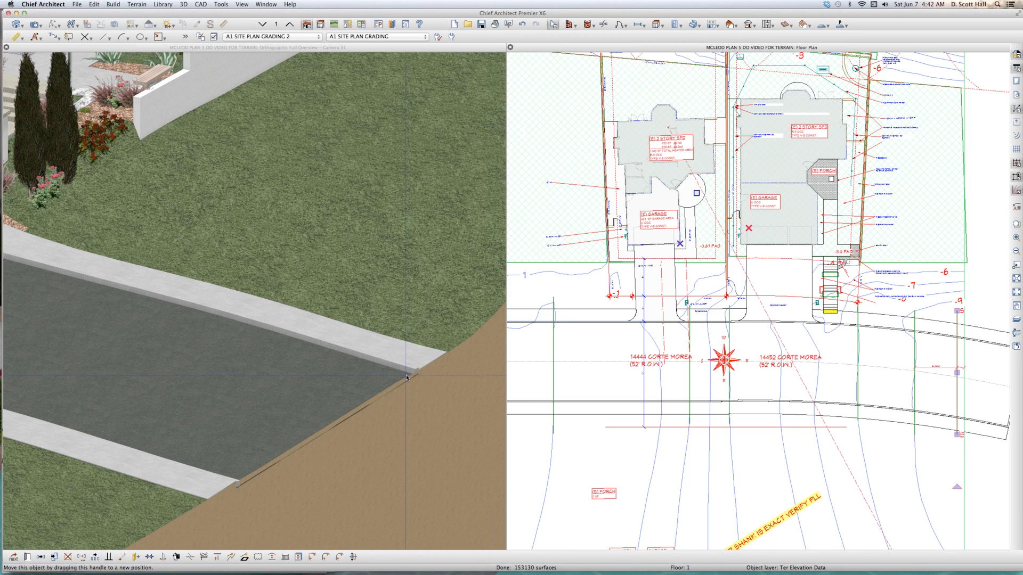
{"action": "scroll", "coordinate": [406, 376], "scroll_direction": "down", "scroll_amount": 3}
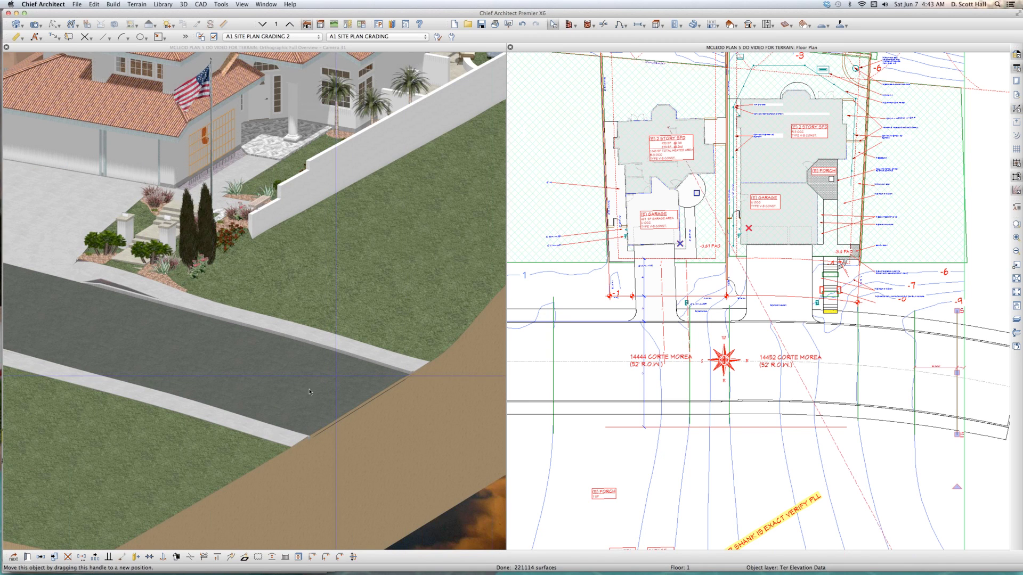
{"action": "scroll", "coordinate": [132, 364], "scroll_direction": "down", "scroll_amount": 3}
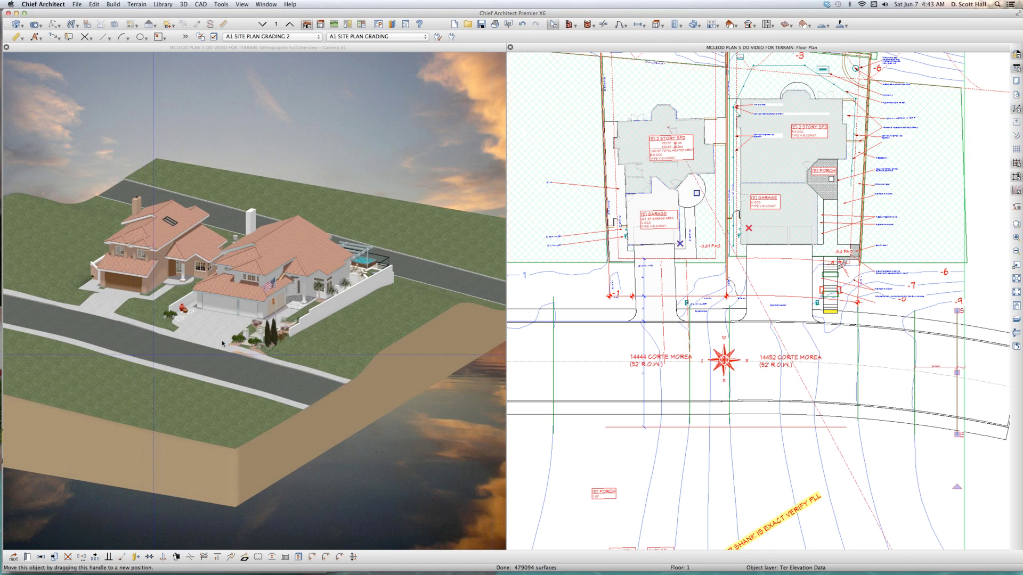
{"action": "scroll", "coordinate": [269, 393], "scroll_direction": "up", "scroll_amount": 5}
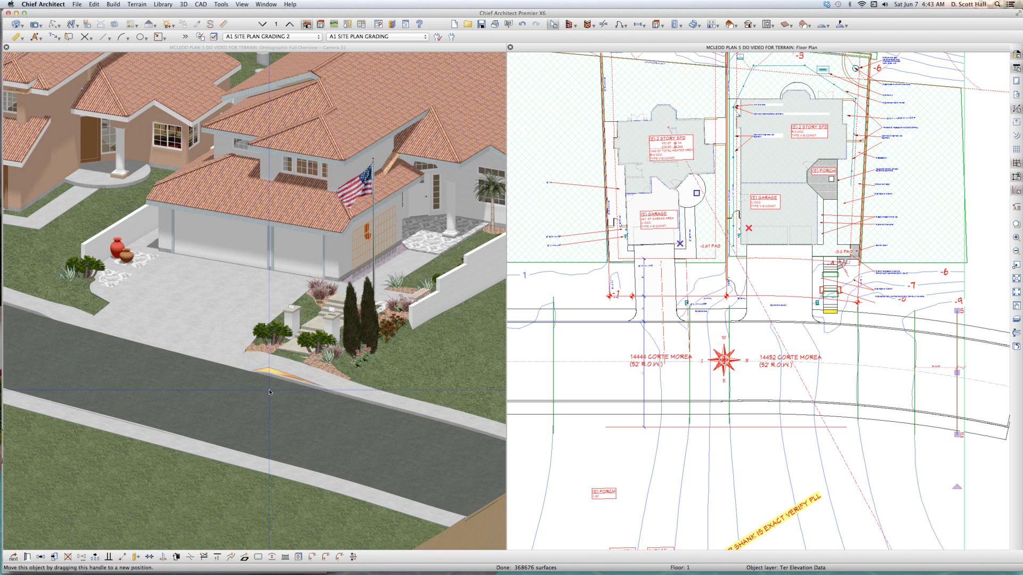
Check the elevation setting of the elevation line that runs from the property corner beside the front steps across the street
{"action": "scroll", "coordinate": [269, 387], "scroll_direction": "up", "scroll_amount": 4}
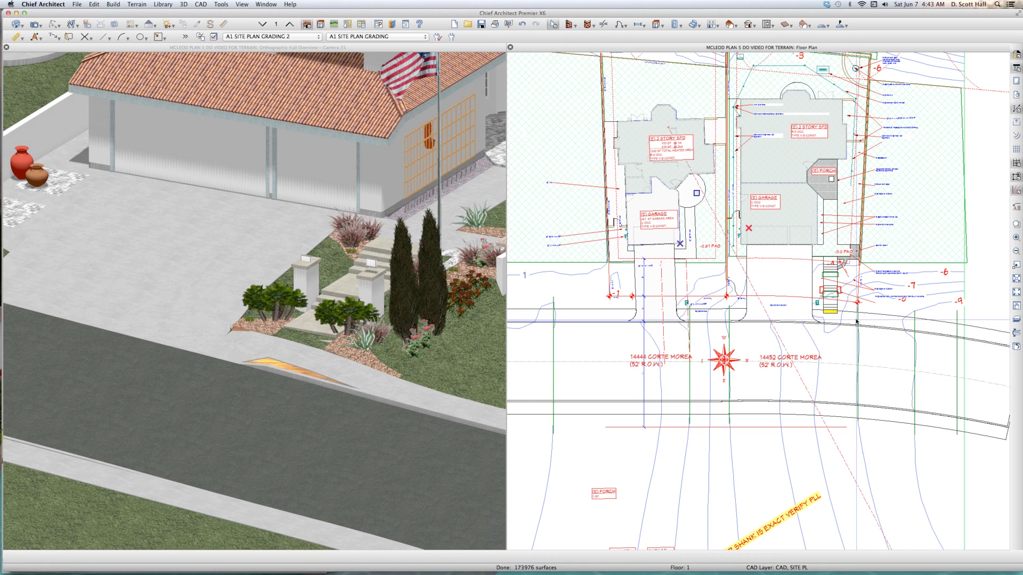
{"action": "scroll", "coordinate": [855, 321], "scroll_direction": "up", "scroll_amount": 3}
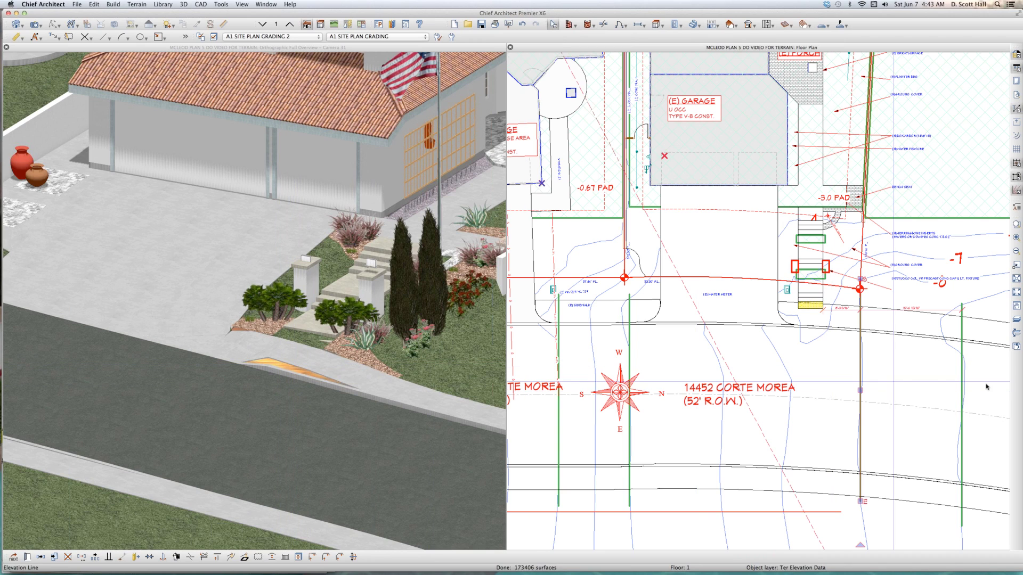
{"action": "left_click", "coordinate": [861, 391]}
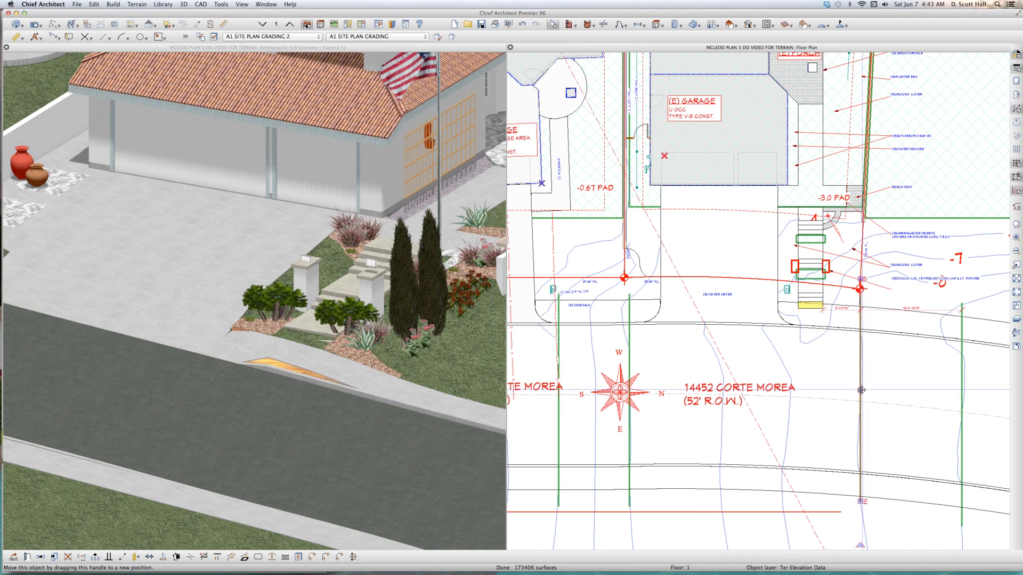
{"action": "double_click", "coordinate": [861, 391]}
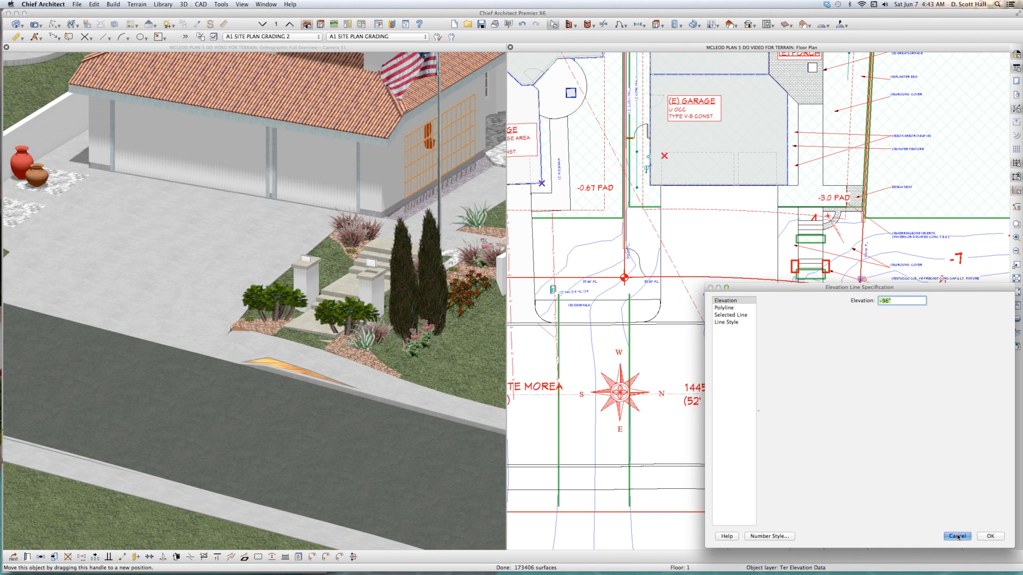
{"action": "key", "text": "Return"}
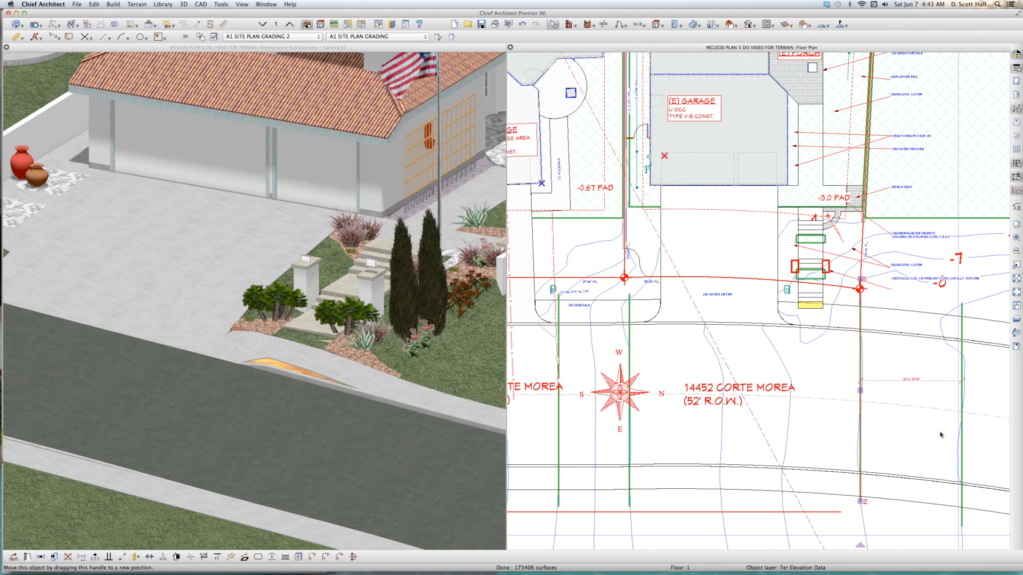
Copy the property-corner elevation line to the driveway side of the front steps and try an elevation of -7" for the copy
{"action": "left_click", "coordinate": [887, 400]}
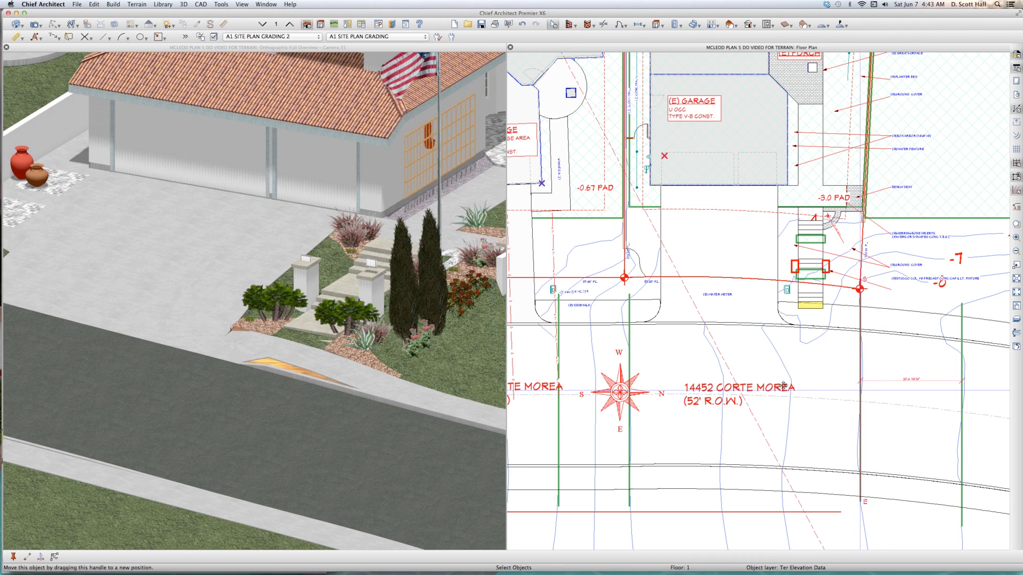
{"action": "left_click_drag", "start_coordinate": [860, 391], "coordinate": [783, 390]}
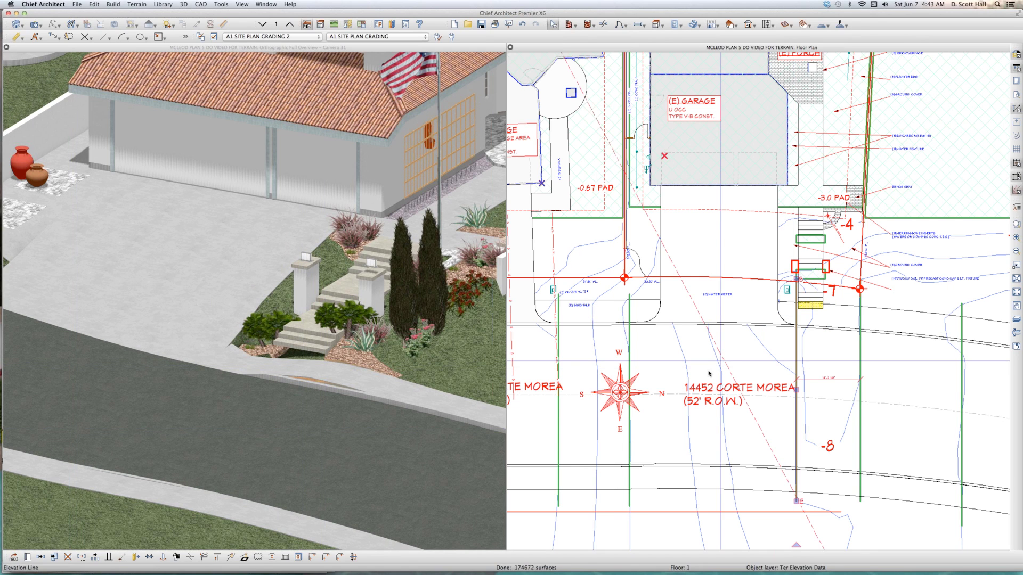
{"action": "key", "text": "super+e"}
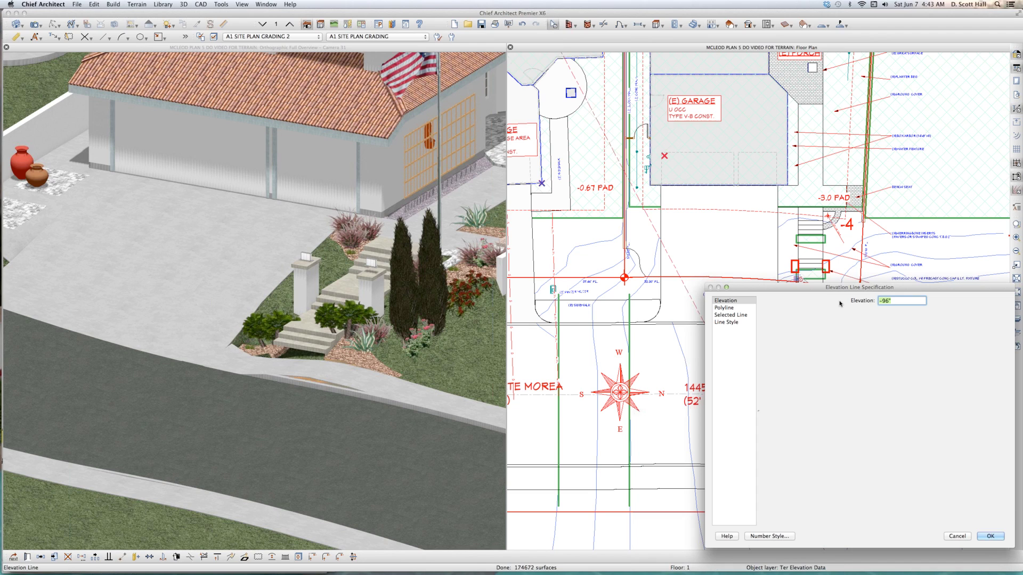
{"action": "key", "text": "Return"}
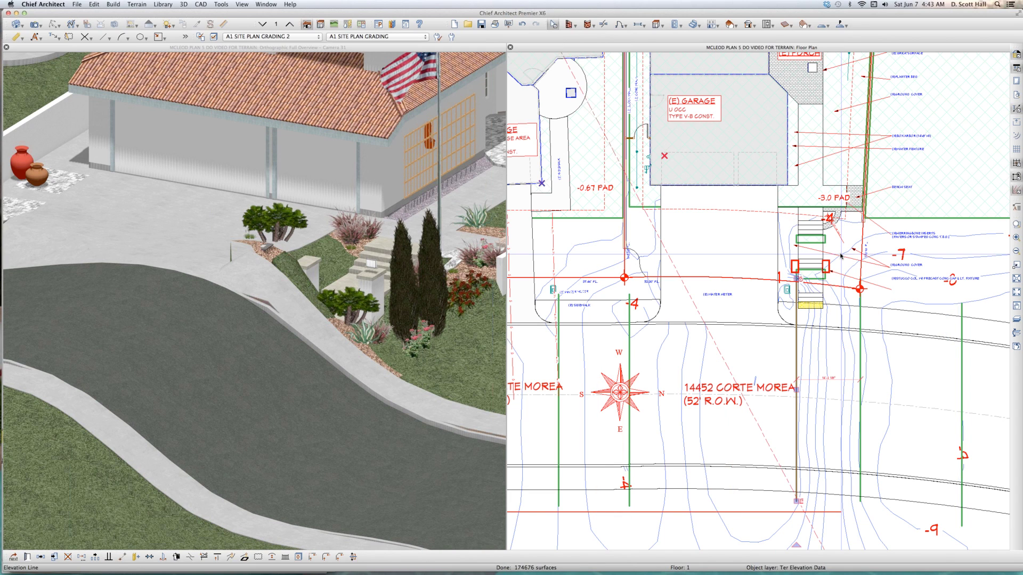
Check the elevation setting of the elevation line at the far side of the driveway without changing it
{"action": "left_click", "coordinate": [631, 455]}
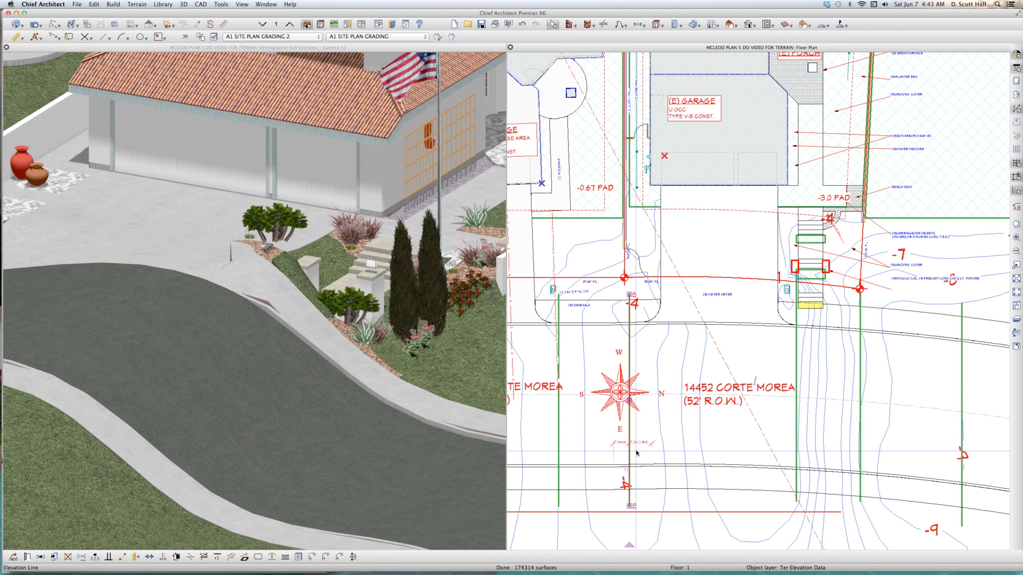
{"action": "double_click", "coordinate": [636, 453]}
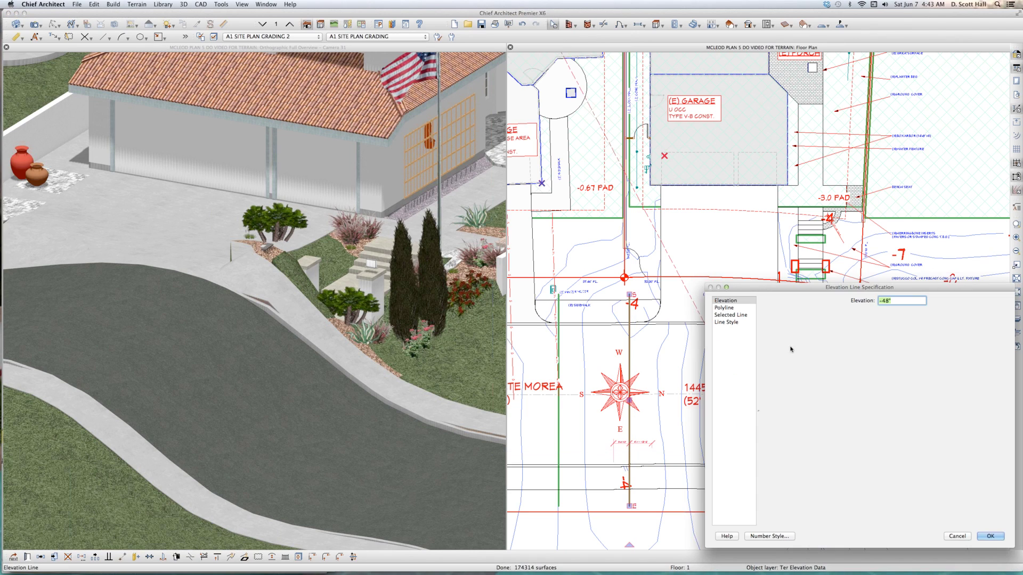
{"action": "left_click", "coordinate": [957, 536]}
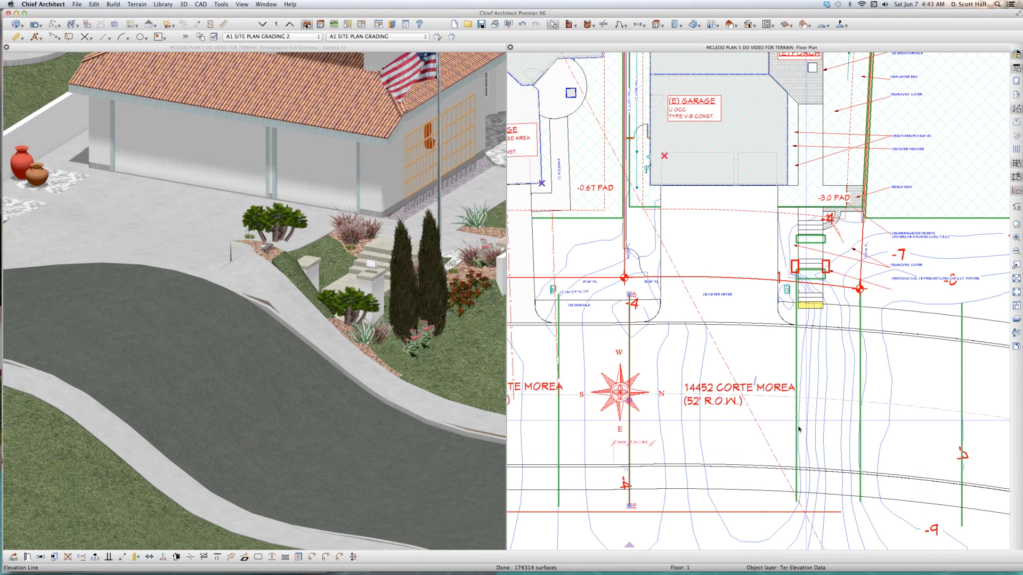
Shorten the house-side end of the copied elevation line so it stops short of the terrain feature at the front steps
{"action": "key", "text": "super+z"}
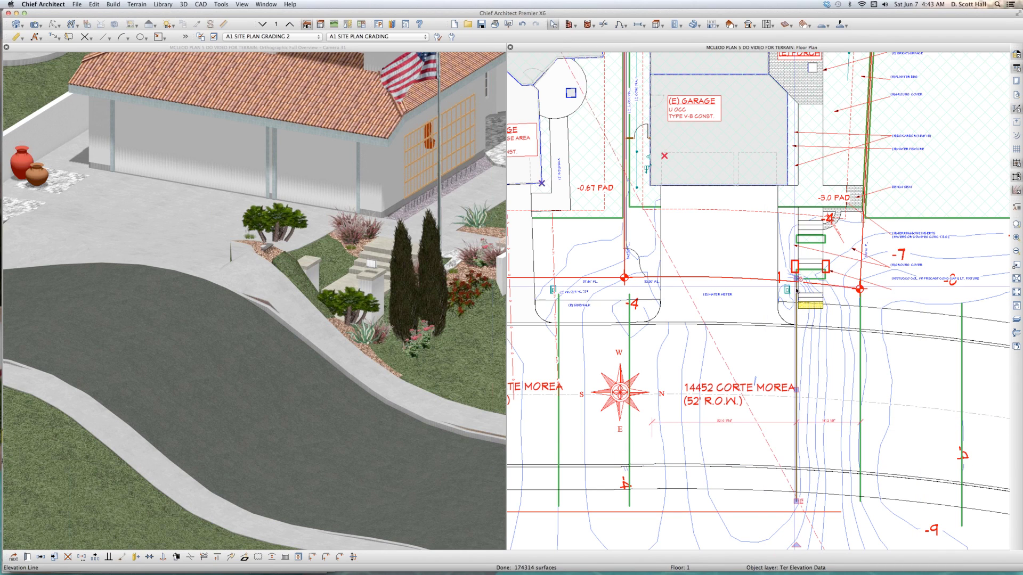
{"action": "scroll", "coordinate": [796, 290], "scroll_direction": "up", "scroll_amount": 5}
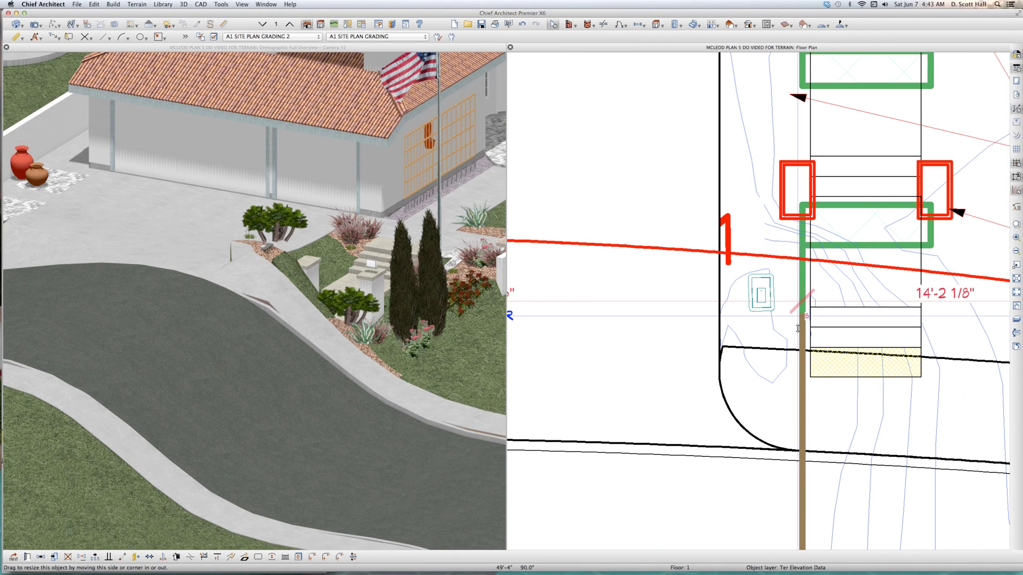
{"action": "left_click_drag", "start_coordinate": [798, 328], "coordinate": [794, 334]}
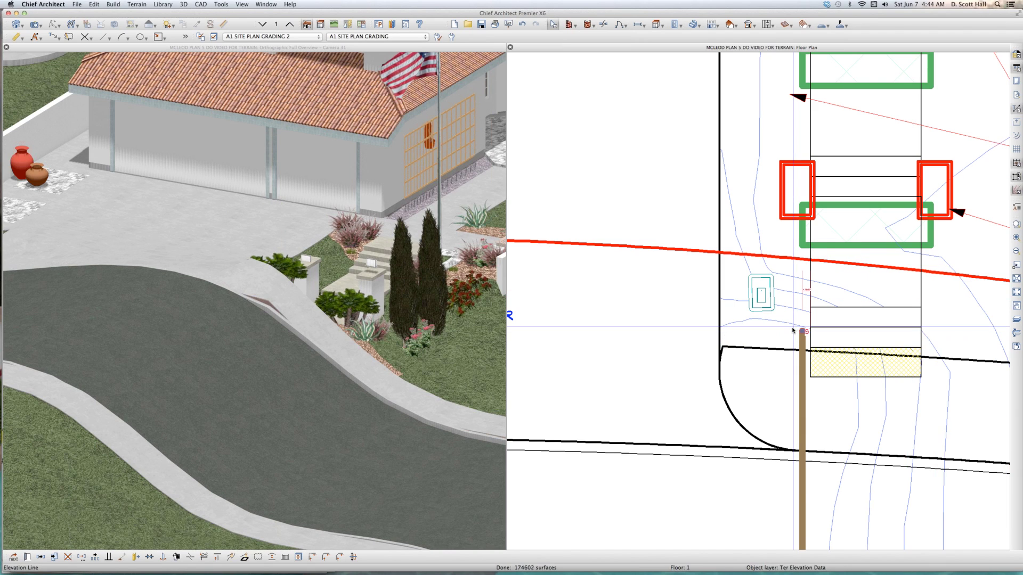
Set the elevation of the line on the driveway side of the steps to -7 feet and inspect the curb in the 3D overview
{"action": "double_click", "coordinate": [792, 330]}
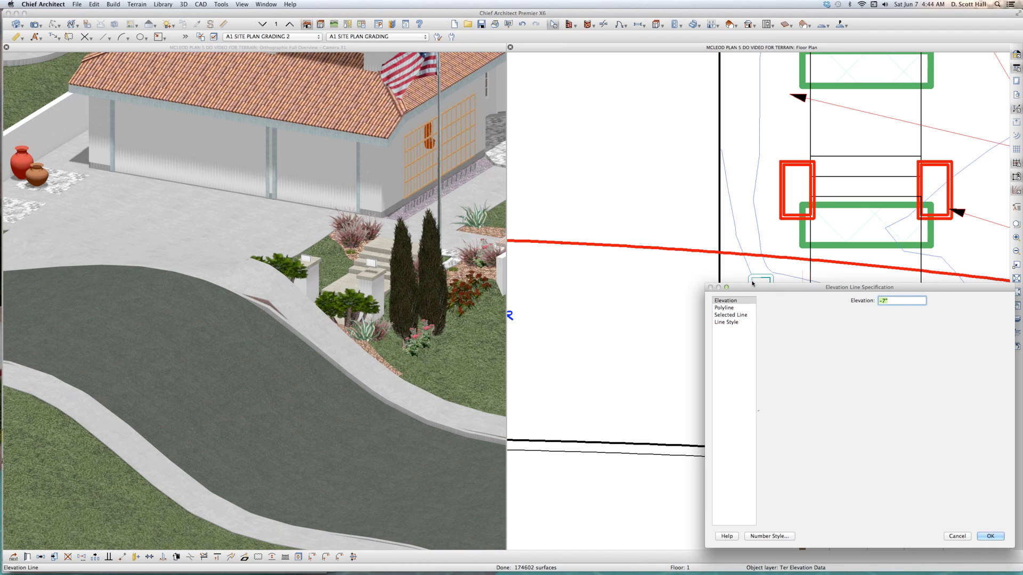
{"action": "type", "text": "-7"}
{"action": "key", "text": "Return"}
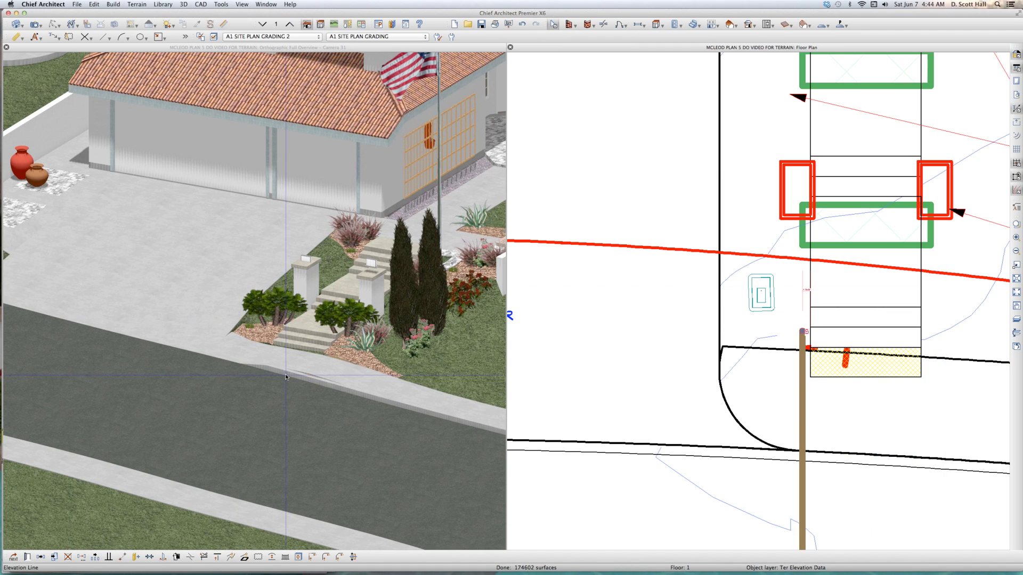
{"action": "scroll", "coordinate": [293, 373], "scroll_direction": "up", "scroll_amount": 5}
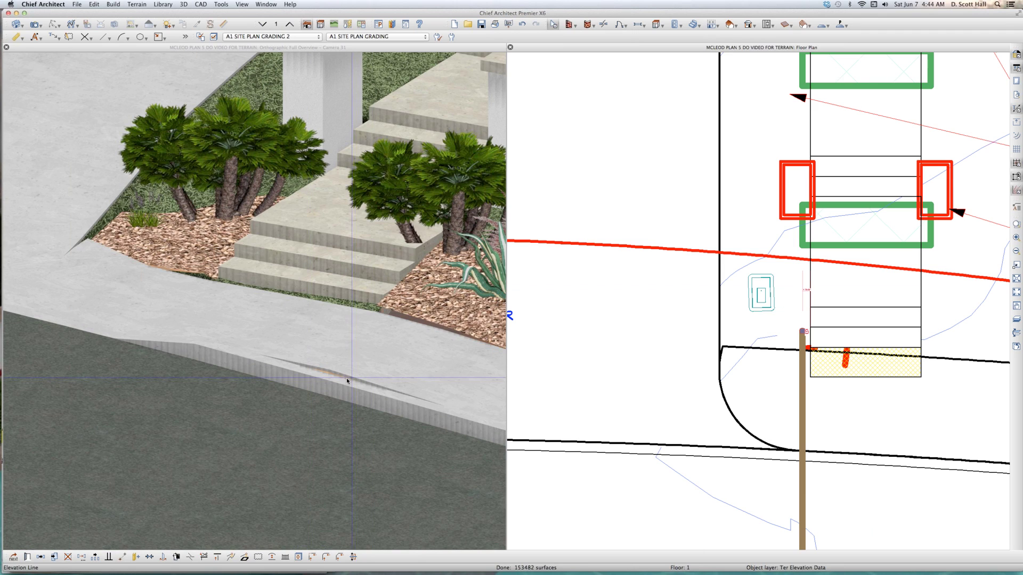
{"action": "scroll", "coordinate": [283, 357], "scroll_direction": "down", "scroll_amount": 5}
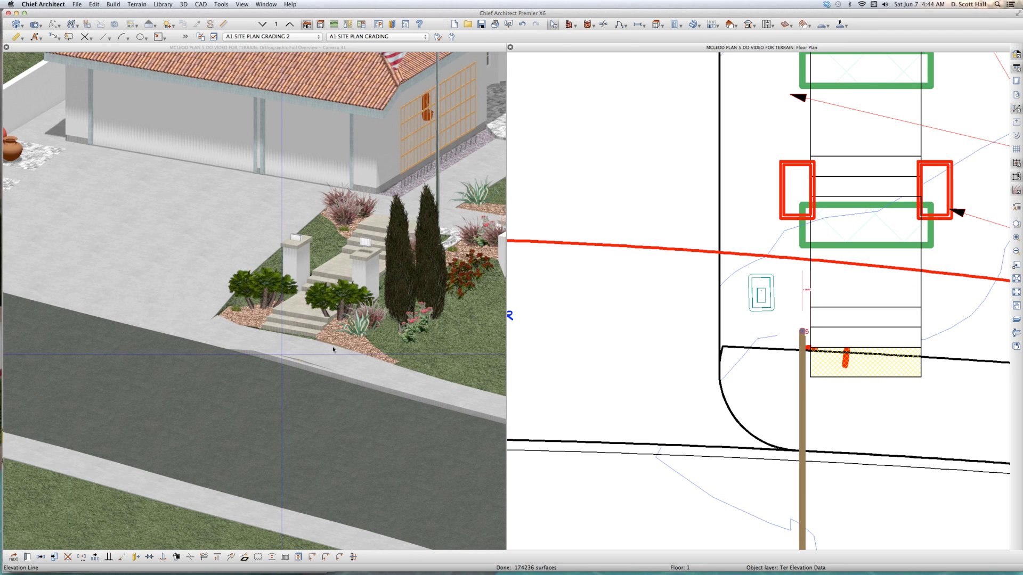
{"action": "scroll", "coordinate": [373, 341], "scroll_direction": "down", "scroll_amount": 10}
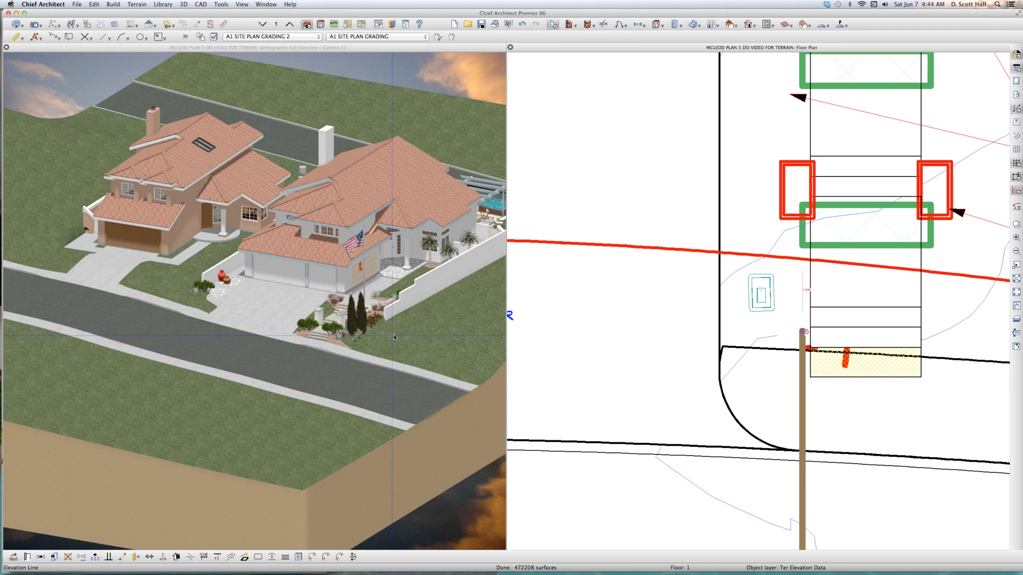
{"action": "scroll", "coordinate": [395, 337], "scroll_direction": "up", "scroll_amount": 2}
Copy the elevation line beside the steps to the opposite edge of the steps, toward the property corner
{"action": "left_click", "coordinate": [802, 410]}
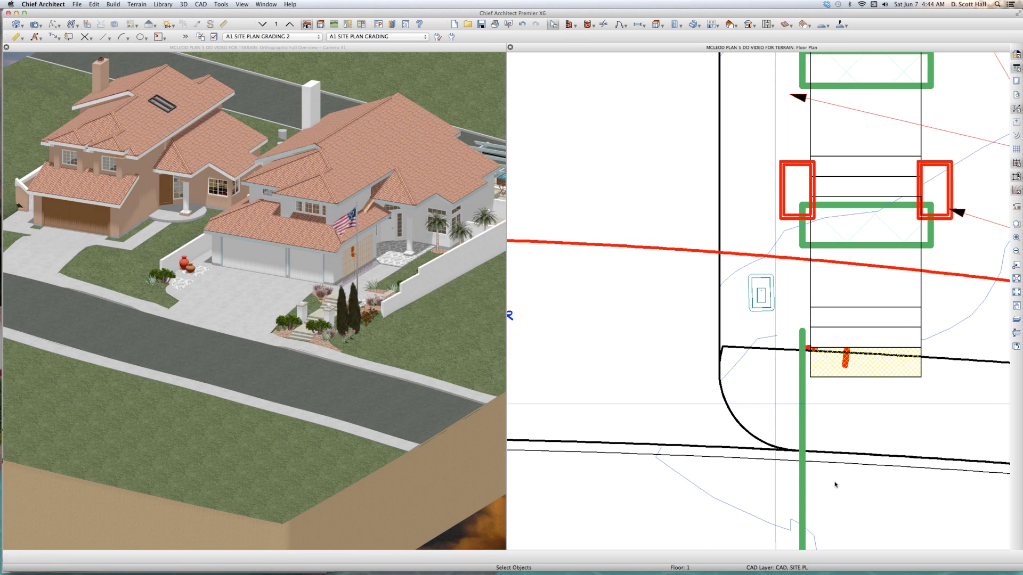
{"action": "scroll", "coordinate": [767, 389], "scroll_direction": "down", "scroll_amount": 5}
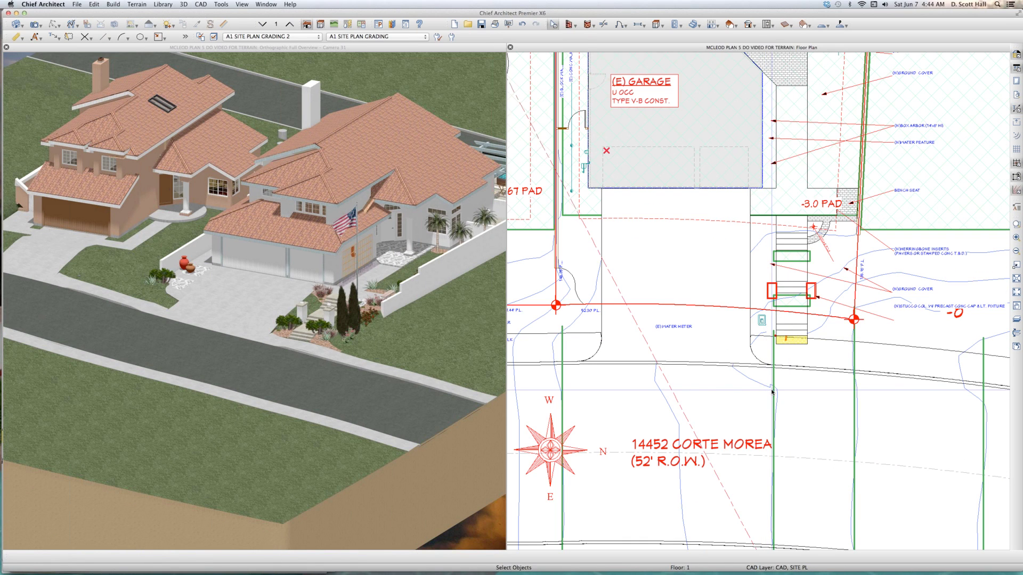
{"action": "left_click", "coordinate": [772, 392]}
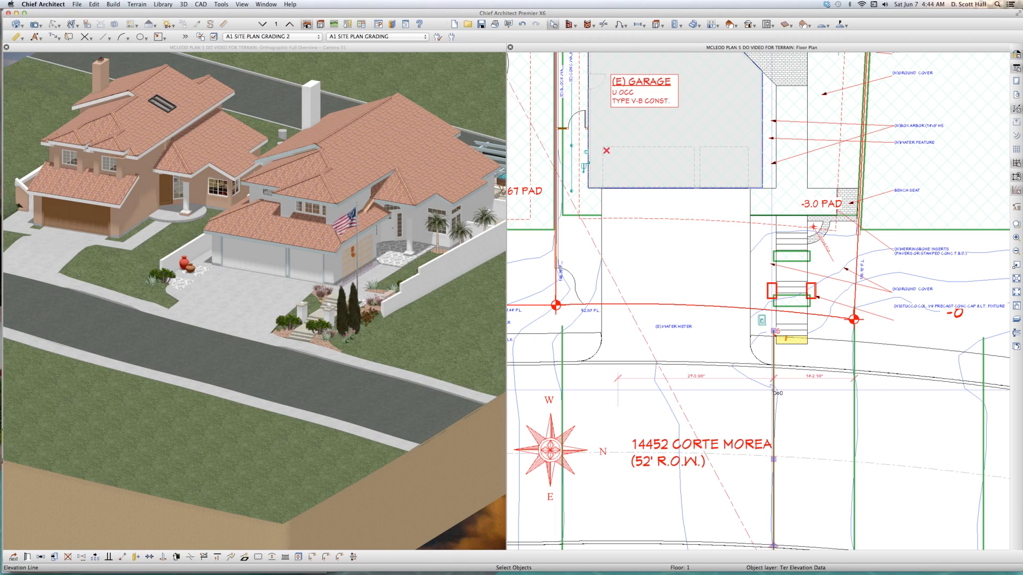
{"action": "left_click_drag", "start_coordinate": [773, 459], "coordinate": [809, 462]}
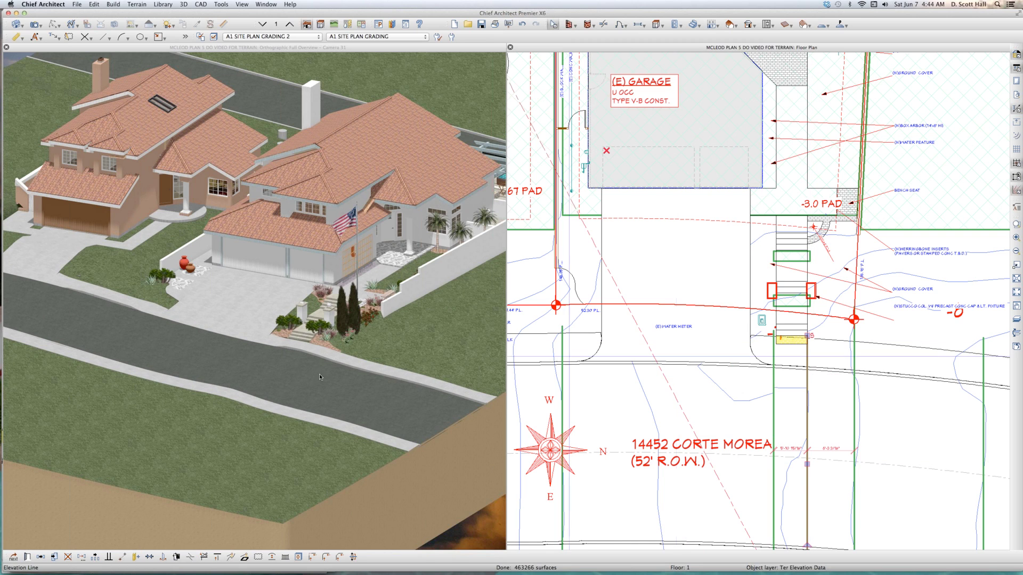
Examine how the street, curb, sidewalk and front steps follow the terrain in the 3D overview from several distances and a lower angle
{"action": "scroll", "coordinate": [315, 364], "scroll_direction": "up", "scroll_amount": 5}
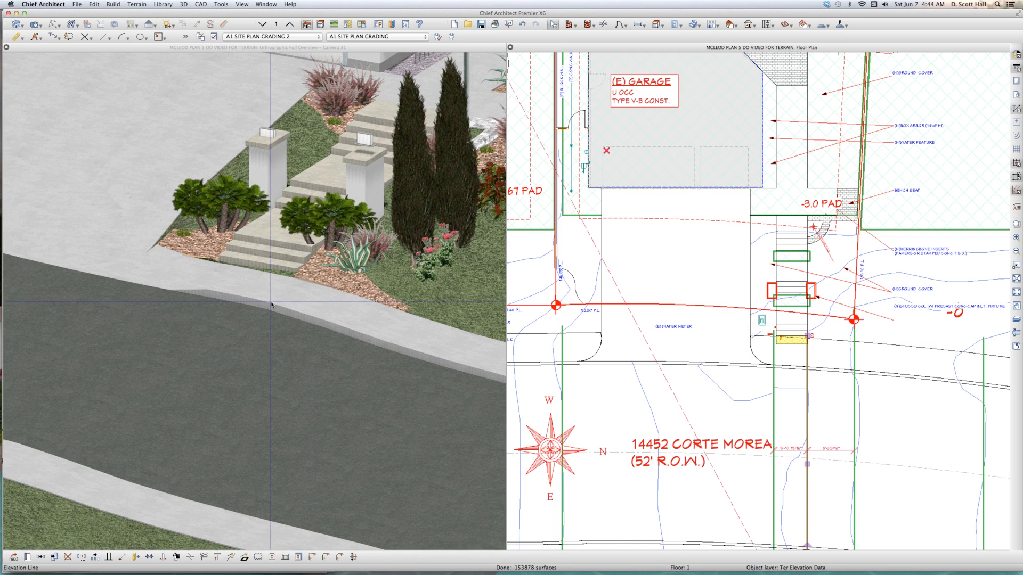
{"action": "scroll", "coordinate": [286, 335], "scroll_direction": "down", "scroll_amount": 5}
{"action": "scroll", "coordinate": [286, 335], "scroll_direction": "down", "scroll_amount": 5}
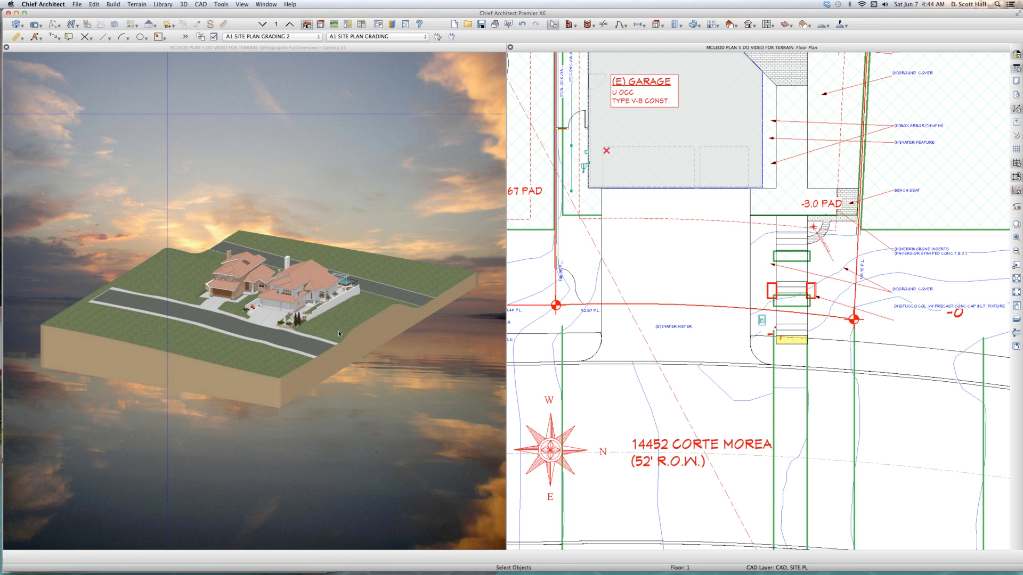
{"action": "left_click", "coordinate": [352, 336]}
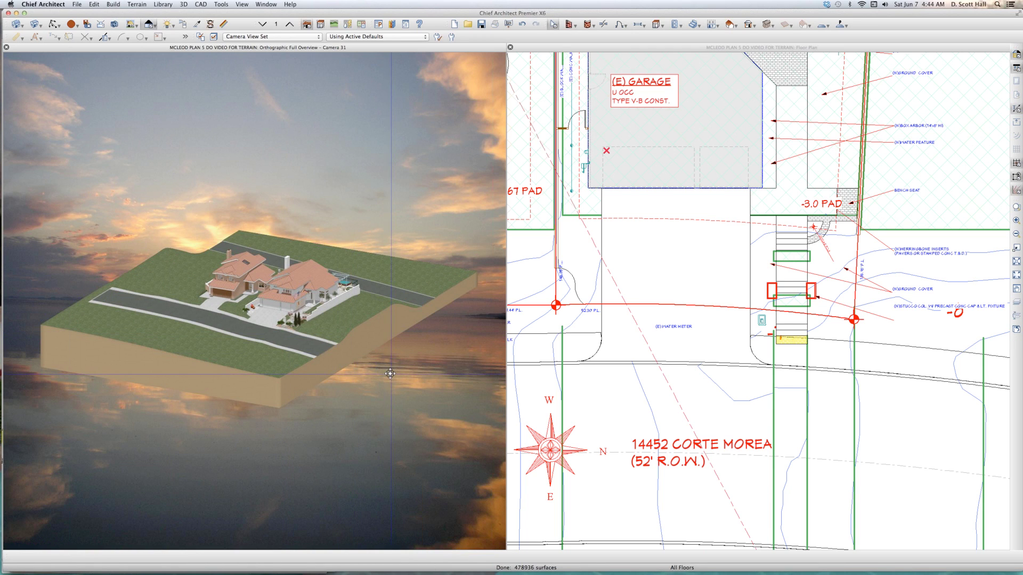
{"action": "middle_click_drag", "start_coordinate": [390, 373], "coordinate": [406, 325]}
{"action": "scroll", "coordinate": [198, 300], "scroll_direction": "up", "scroll_amount": 5}
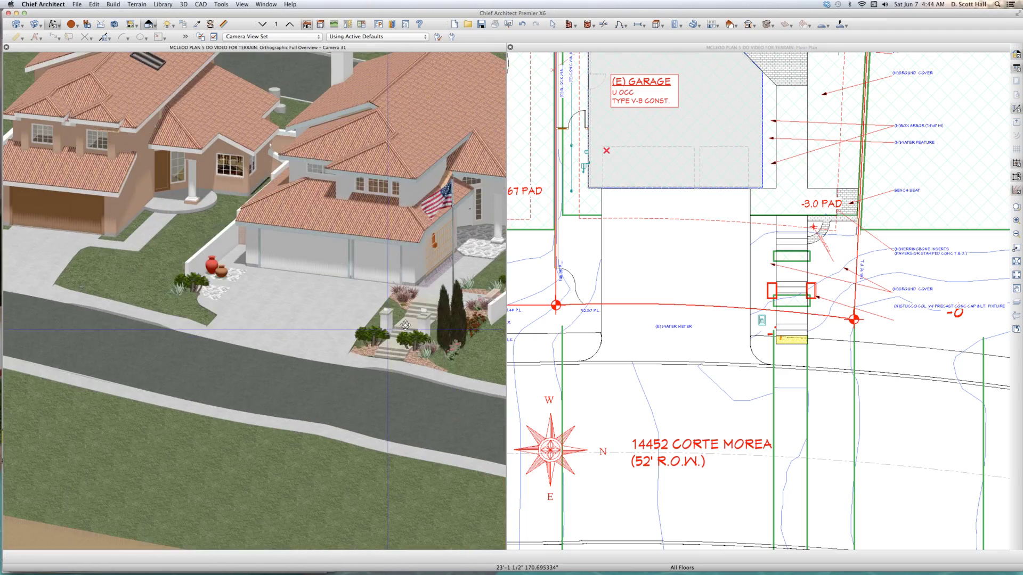
{"action": "scroll", "coordinate": [385, 324], "scroll_direction": "down", "scroll_amount": 10}
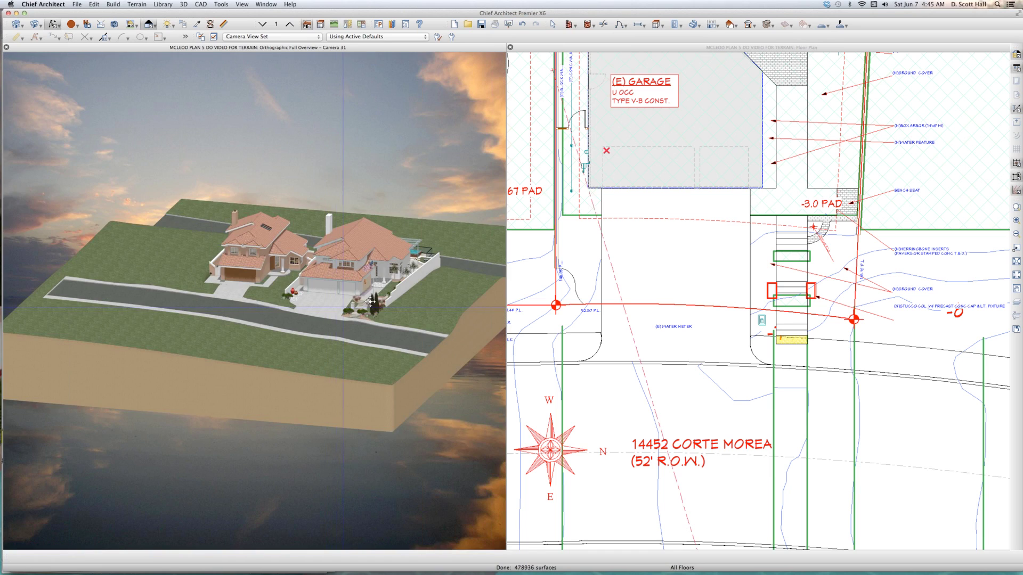
{"action": "scroll", "coordinate": [370, 301], "scroll_direction": "up", "scroll_amount": 10}
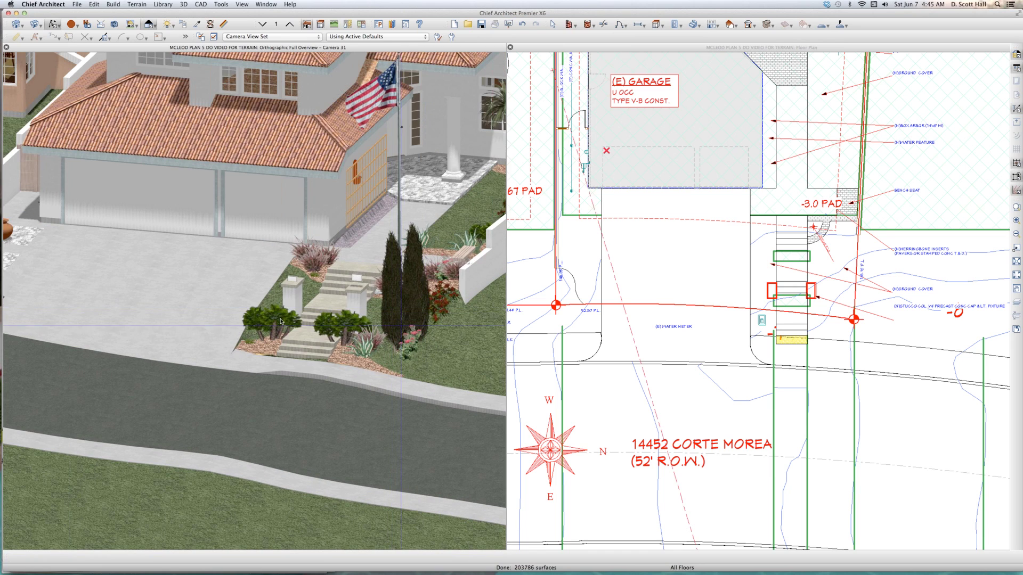
{"action": "left_click", "coordinate": [341, 285]}
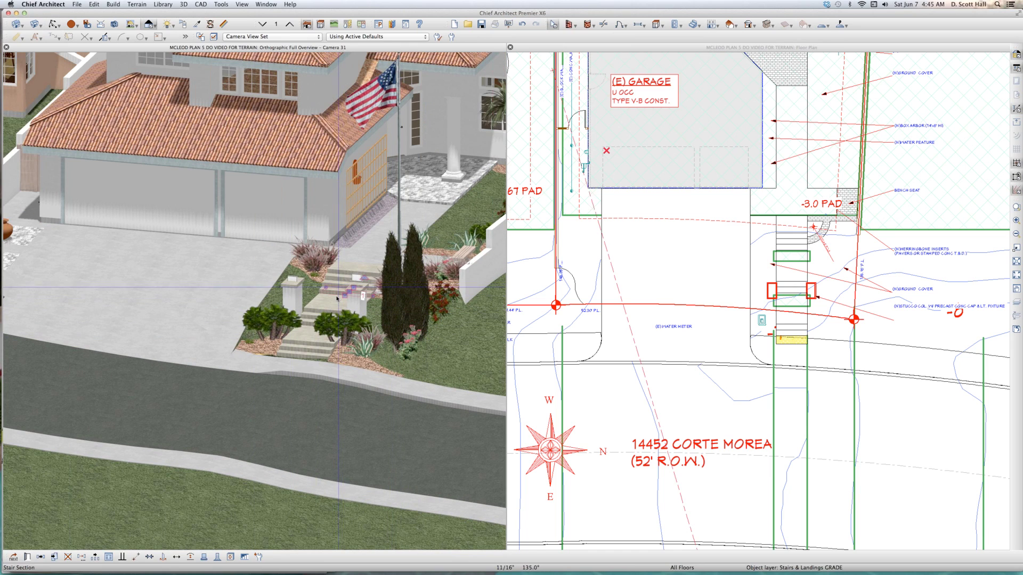
{"action": "left_click", "coordinate": [319, 319]}
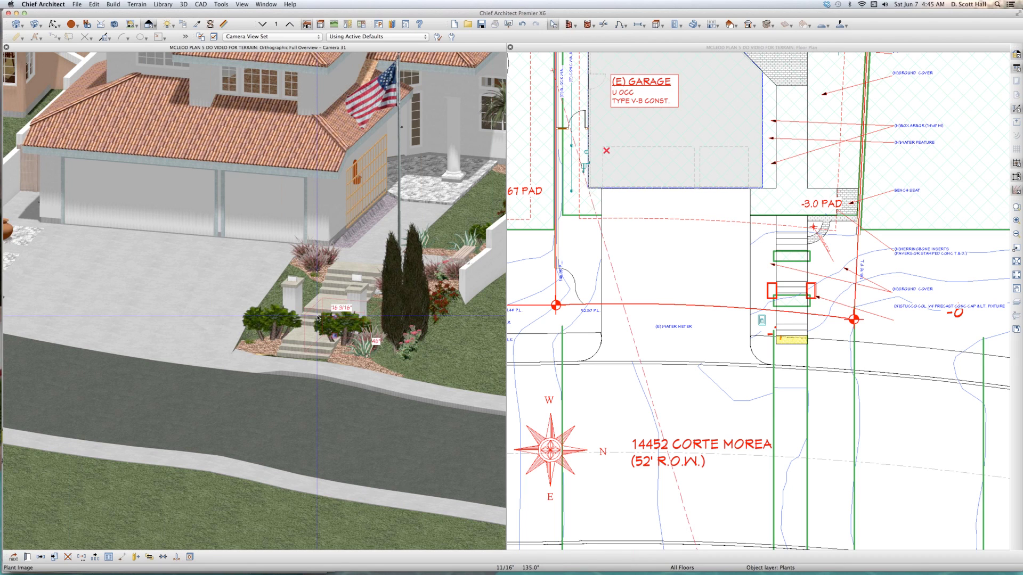
{"action": "scroll", "coordinate": [327, 292], "scroll_direction": "up", "scroll_amount": 3}
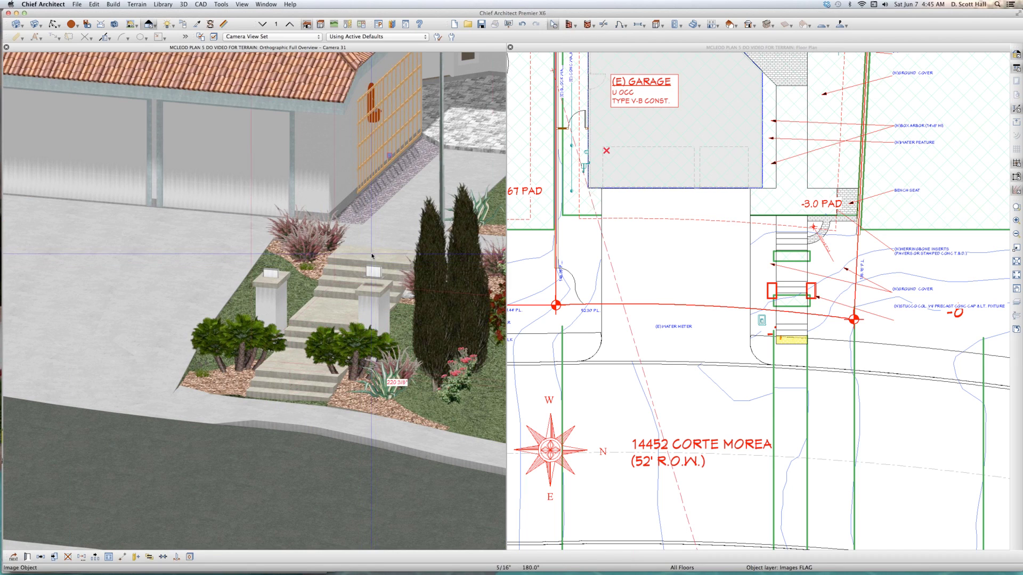
Check the general and line style settings, including the layer, of the hidden landing at the street end of the steps
{"action": "left_click", "coordinate": [291, 407]}
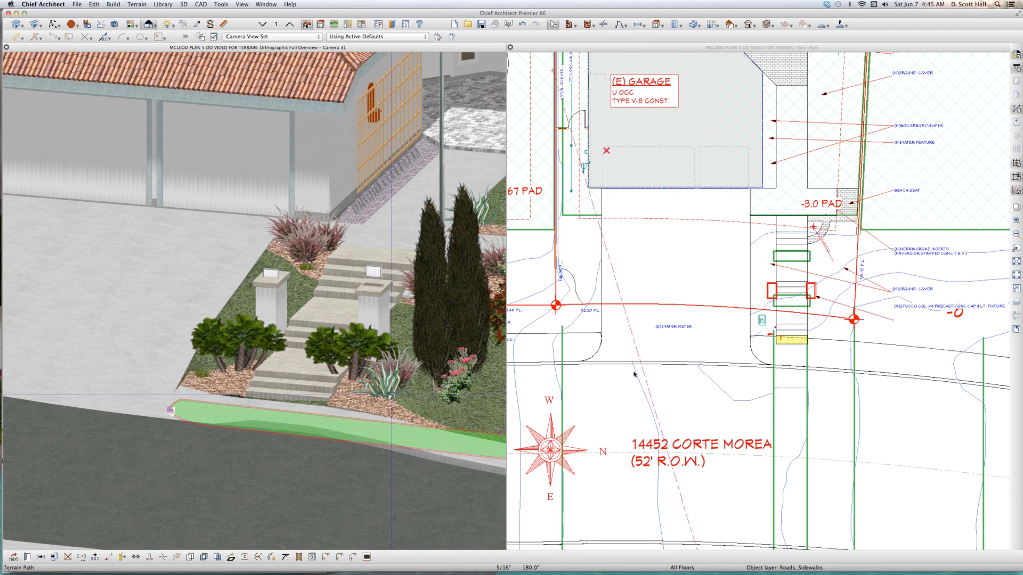
{"action": "left_click", "coordinate": [922, 293]}
{"action": "left_click", "coordinate": [923, 292]}
{"action": "scroll", "coordinate": [923, 292], "scroll_direction": "up", "scroll_amount": 3}
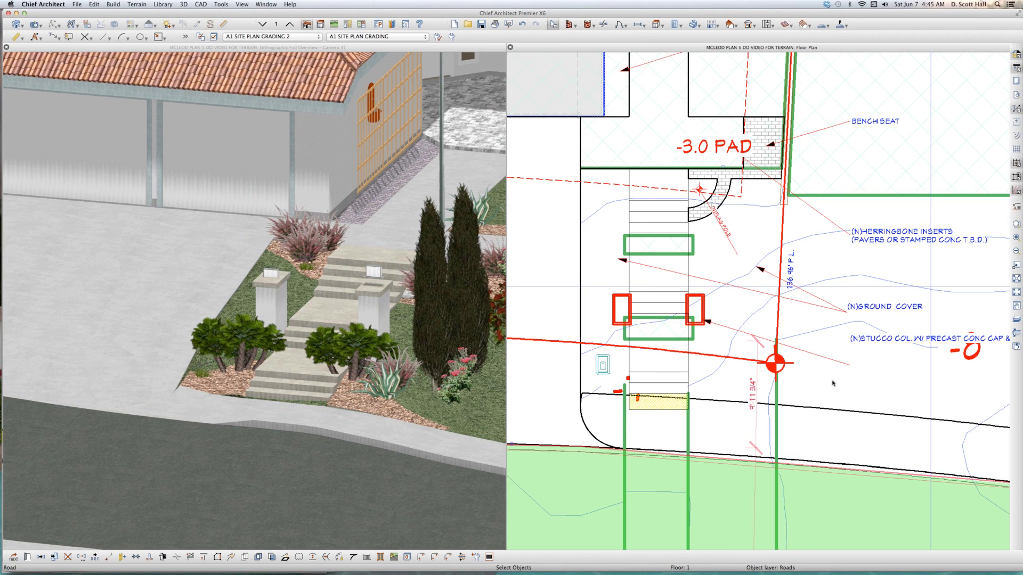
{"action": "left_click", "coordinate": [634, 411]}
{"action": "scroll", "coordinate": [633, 412], "scroll_direction": "up", "scroll_amount": 4}
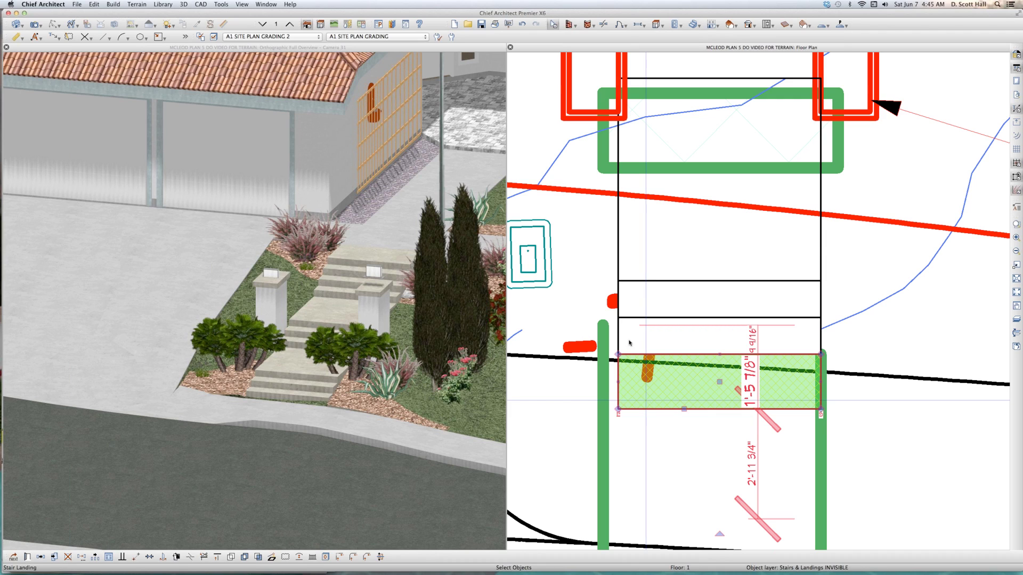
{"action": "key", "text": "super+e"}
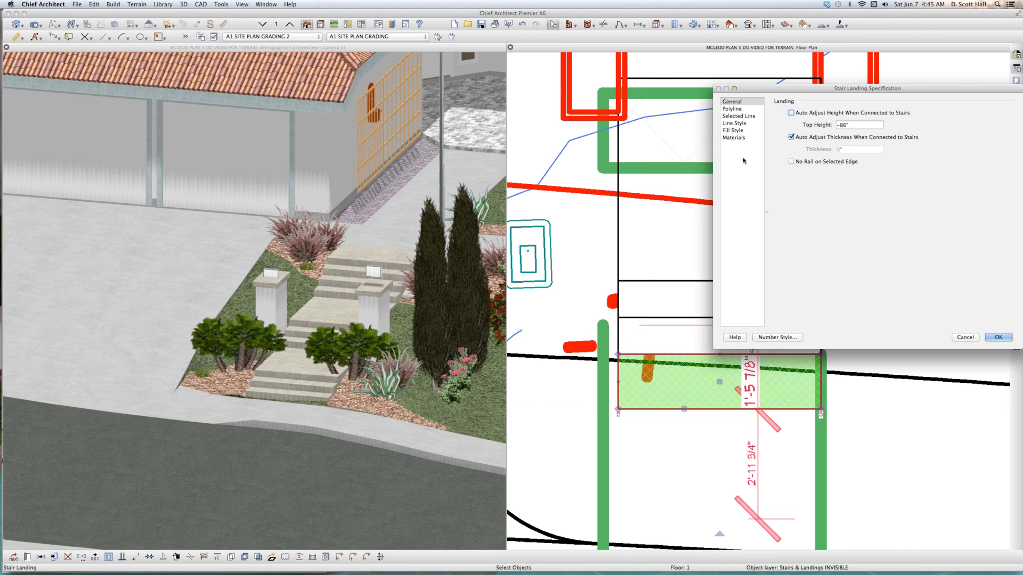
{"action": "left_click", "coordinate": [737, 123]}
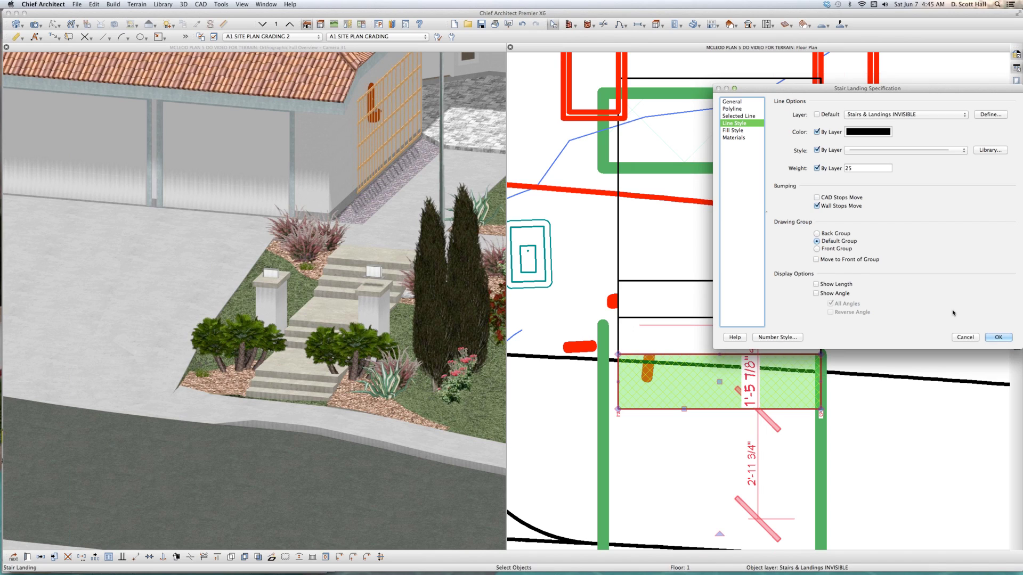
{"action": "left_click", "coordinate": [964, 337]}
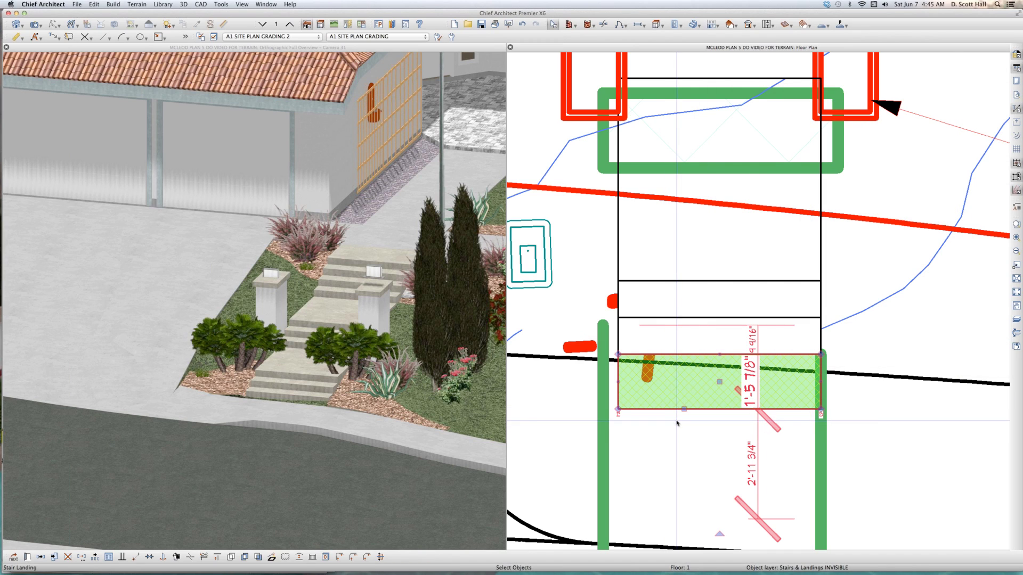
Set the top height of the hidden landing at the foot of the steps to -100 inches and inspect the lower treads in 3D
{"action": "double_click", "coordinate": [707, 374]}
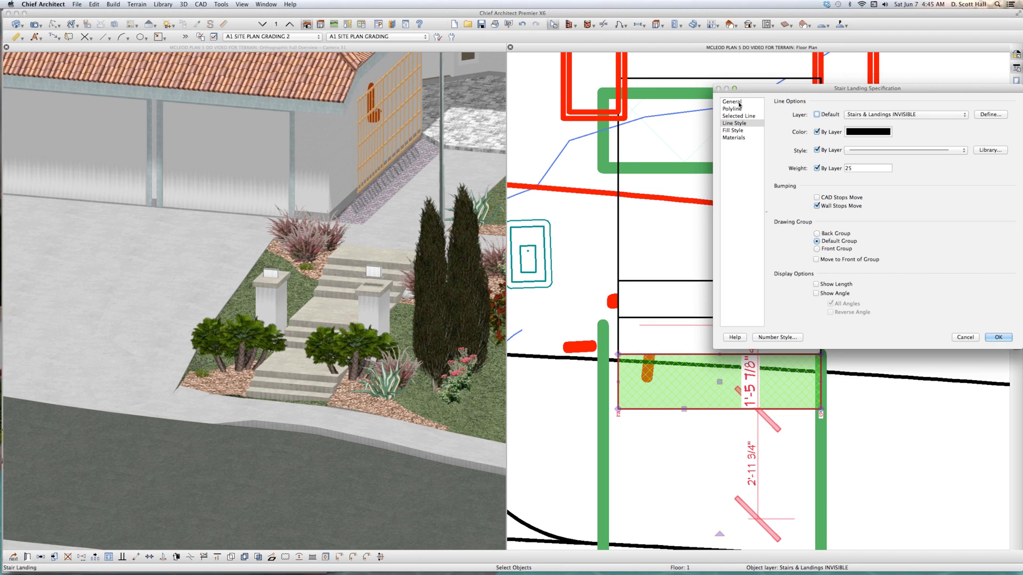
{"action": "left_click", "coordinate": [738, 103]}
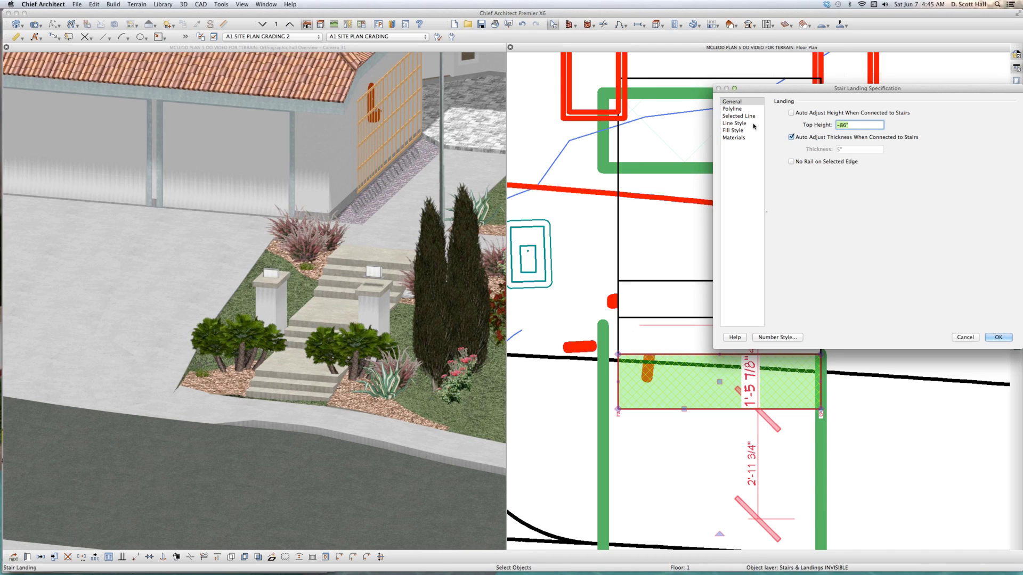
{"action": "type", "text": "-100"}
{"action": "key", "text": "Return"}
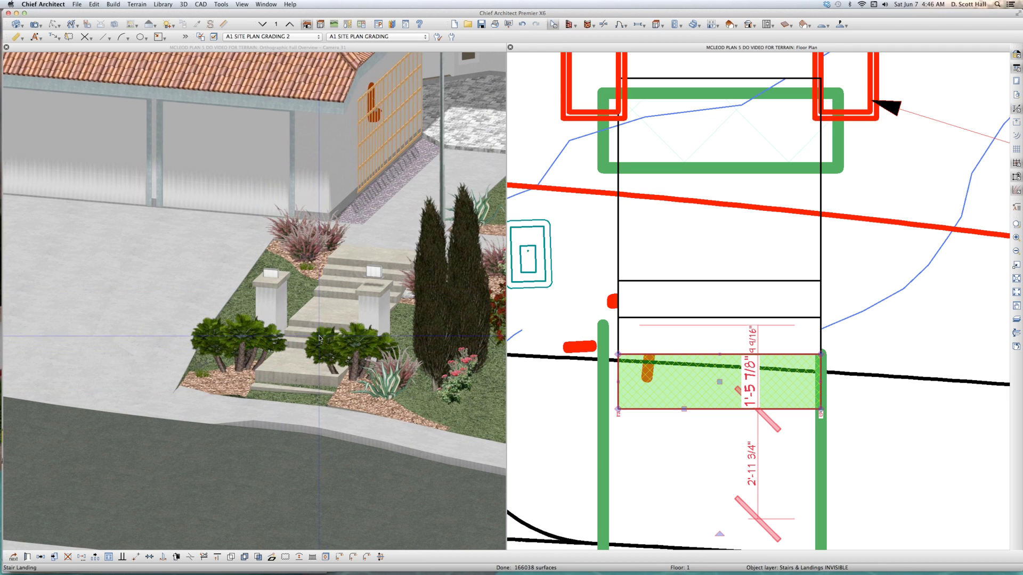
{"action": "scroll", "coordinate": [319, 338], "scroll_direction": "up", "scroll_amount": 4}
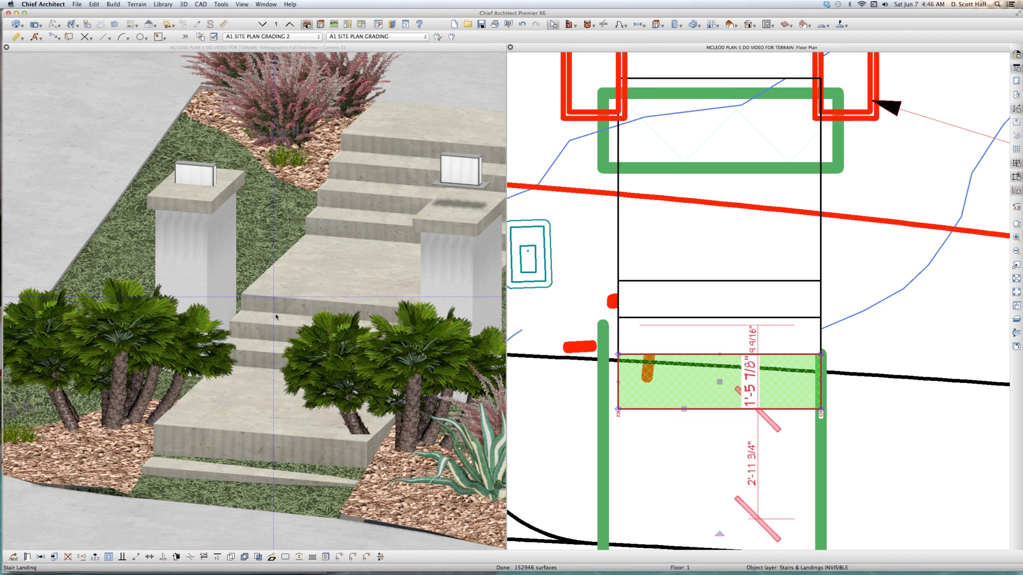
Undo the -100 inch top height change on the hidden landing
{"action": "left_click", "coordinate": [654, 364]}
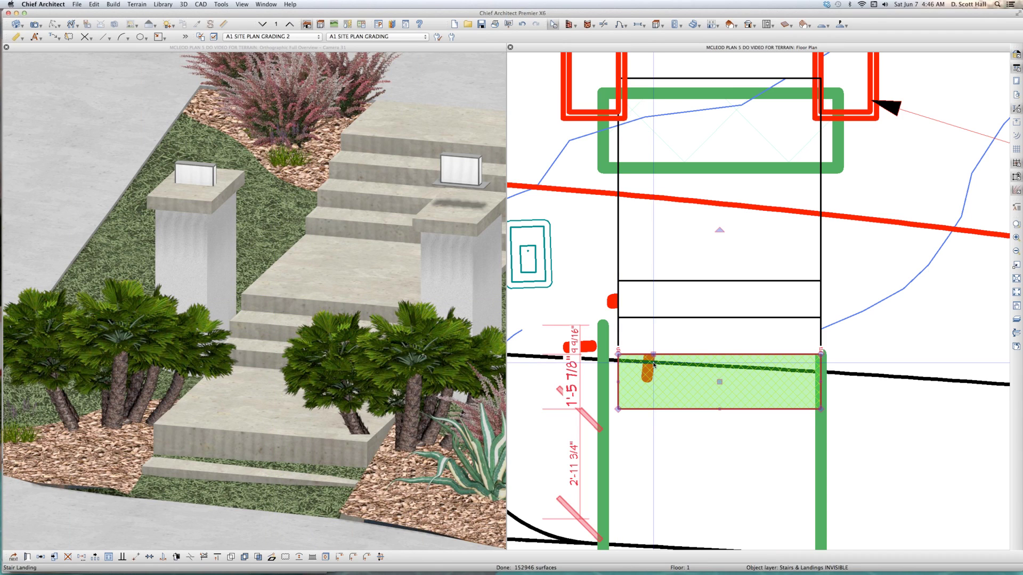
{"action": "key", "text": "super+z"}
{"action": "key", "text": "super+z"}
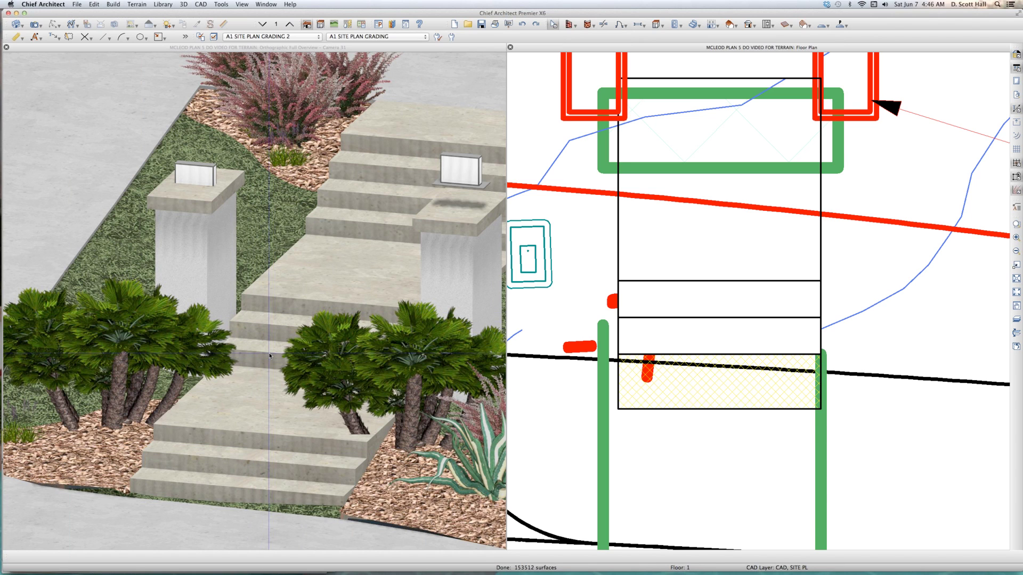
Review the height and thickness settings of the visible concrete landing between the palms and examine the steps below it
{"action": "scroll", "coordinate": [269, 349], "scroll_direction": "down", "scroll_amount": 5}
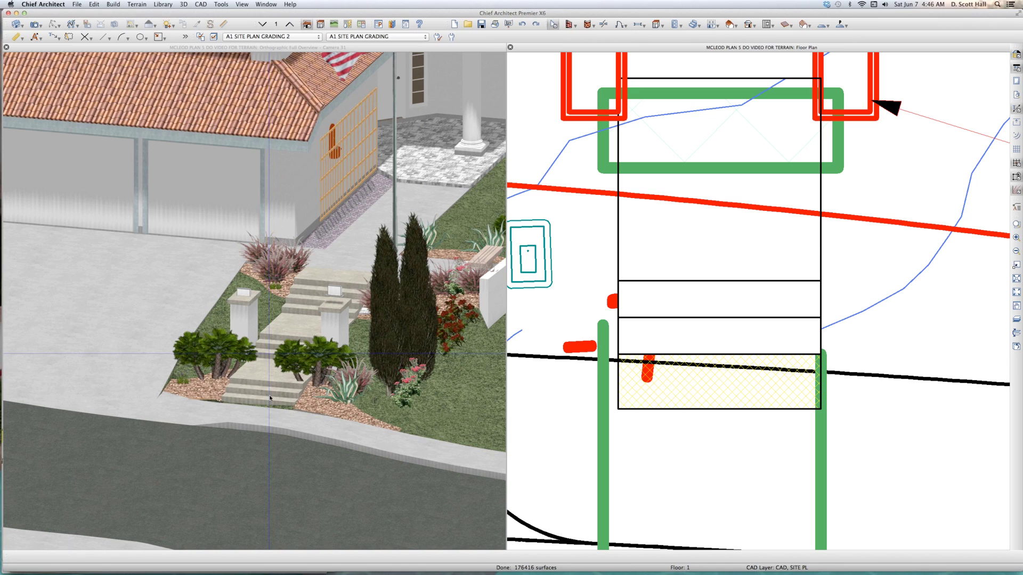
{"action": "left_click", "coordinate": [261, 370]}
{"action": "left_click", "coordinate": [271, 376]}
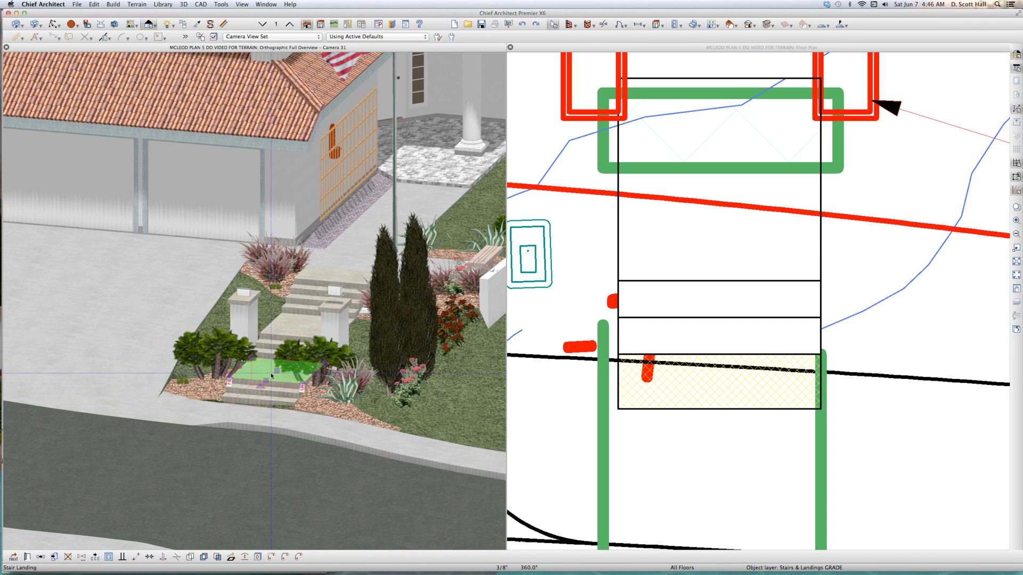
{"action": "double_click", "coordinate": [271, 376]}
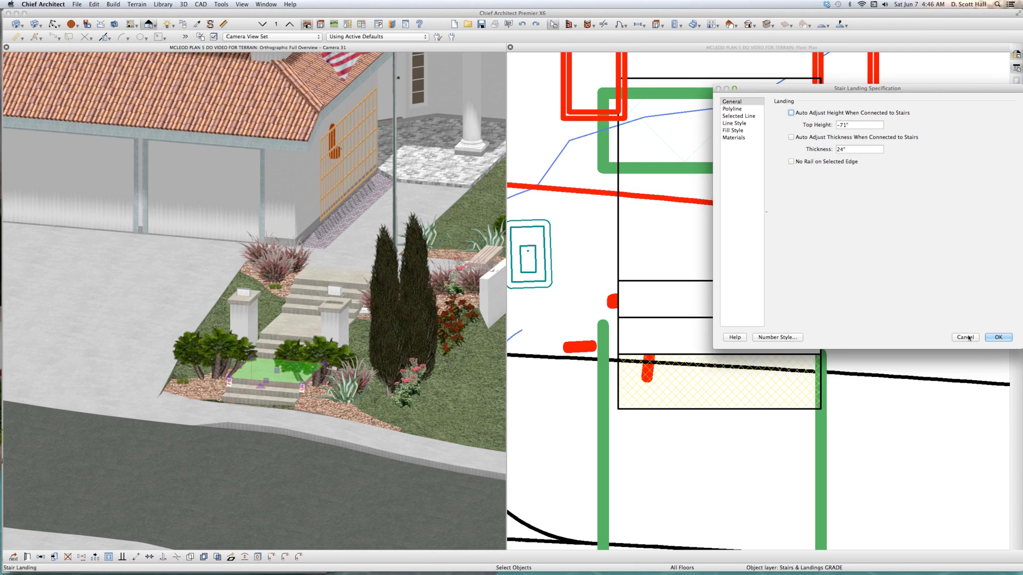
{"action": "left_click", "coordinate": [997, 337]}
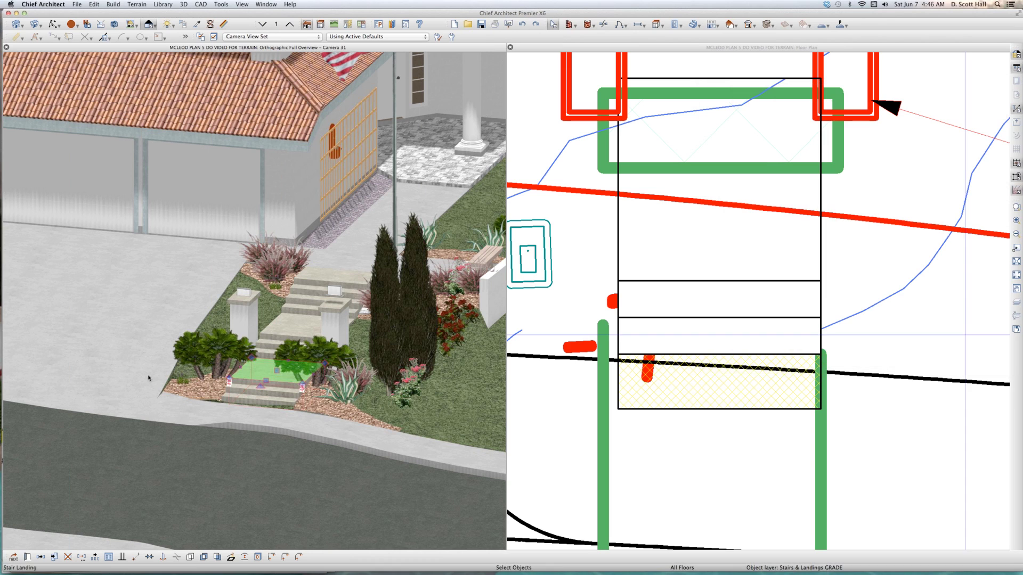
{"action": "scroll", "coordinate": [258, 434], "scroll_direction": "up", "scroll_amount": 5}
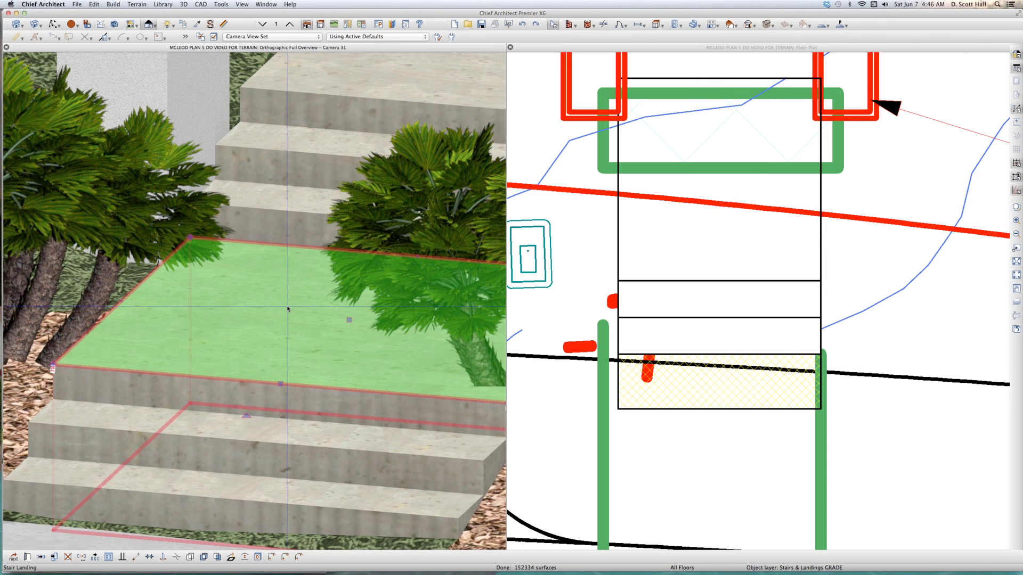
{"action": "scroll", "coordinate": [287, 308], "scroll_direction": "down", "scroll_amount": 3}
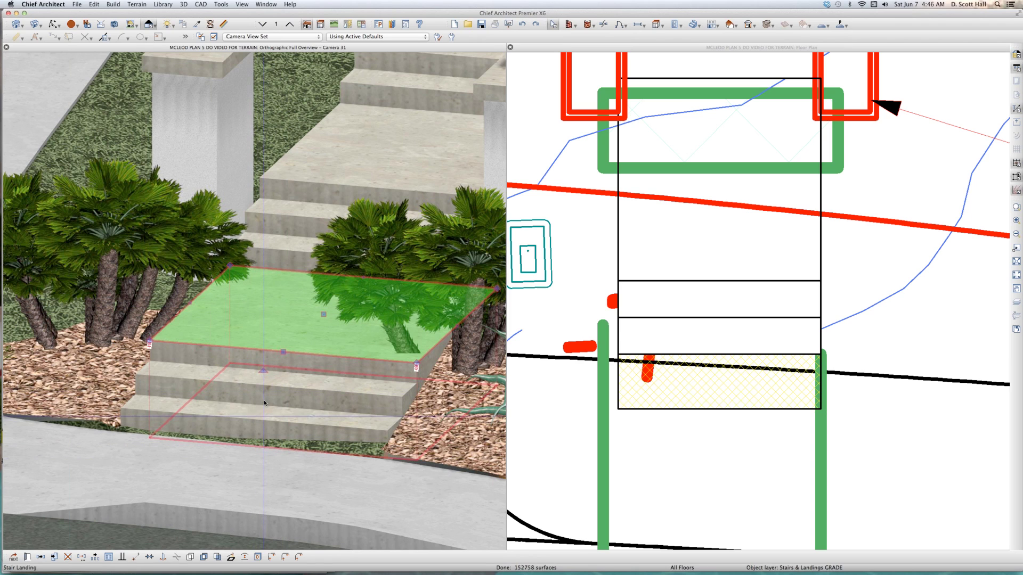
Set the top height of the hidden landing at the street end of the steps to -120 inches
{"action": "left_click", "coordinate": [641, 413]}
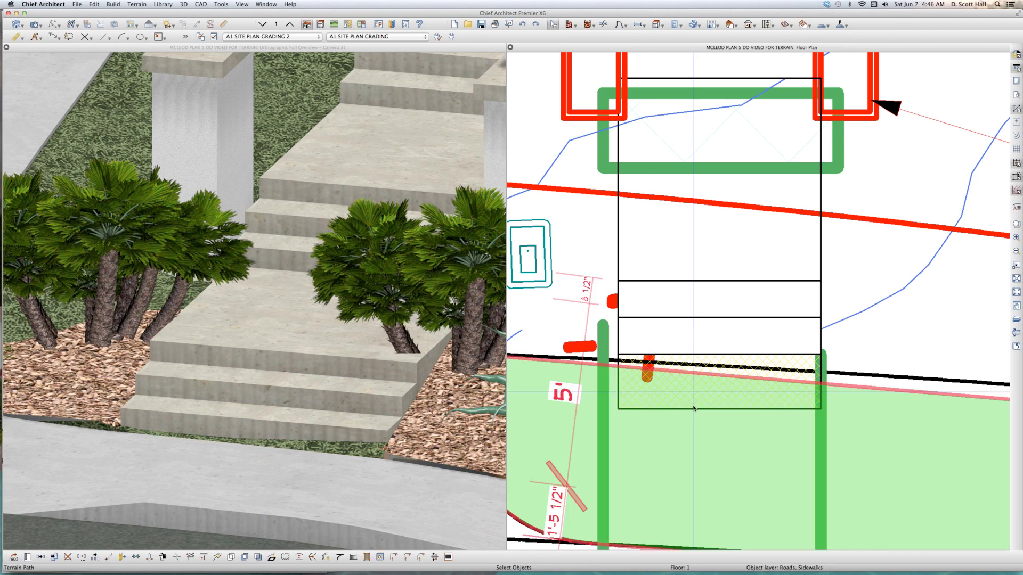
{"action": "left_click", "coordinate": [687, 397]}
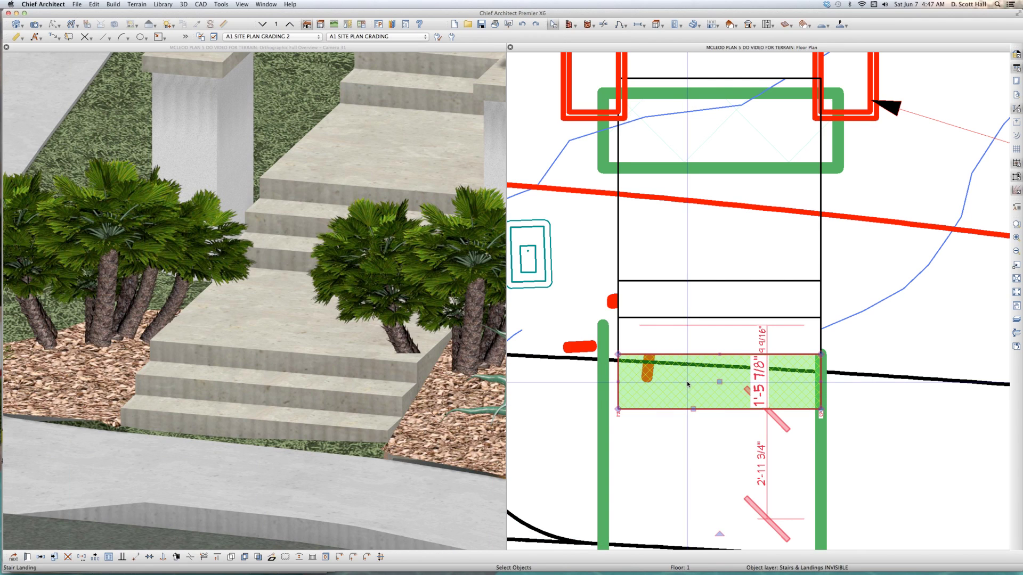
{"action": "double_click", "coordinate": [686, 381]}
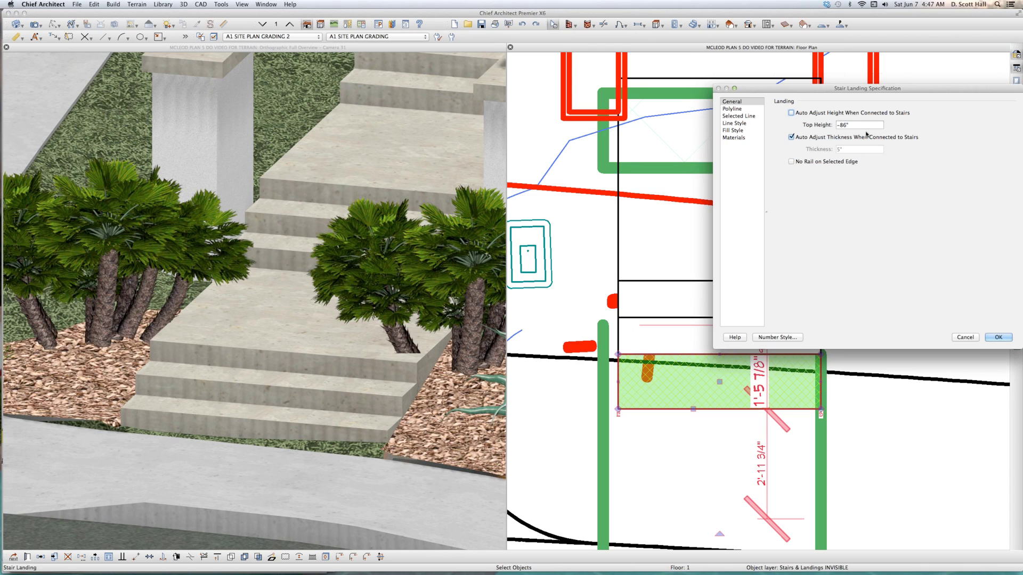
{"action": "key", "text": "Tab"}
{"action": "type", "text": "-120"}
{"action": "key", "text": "Return"}
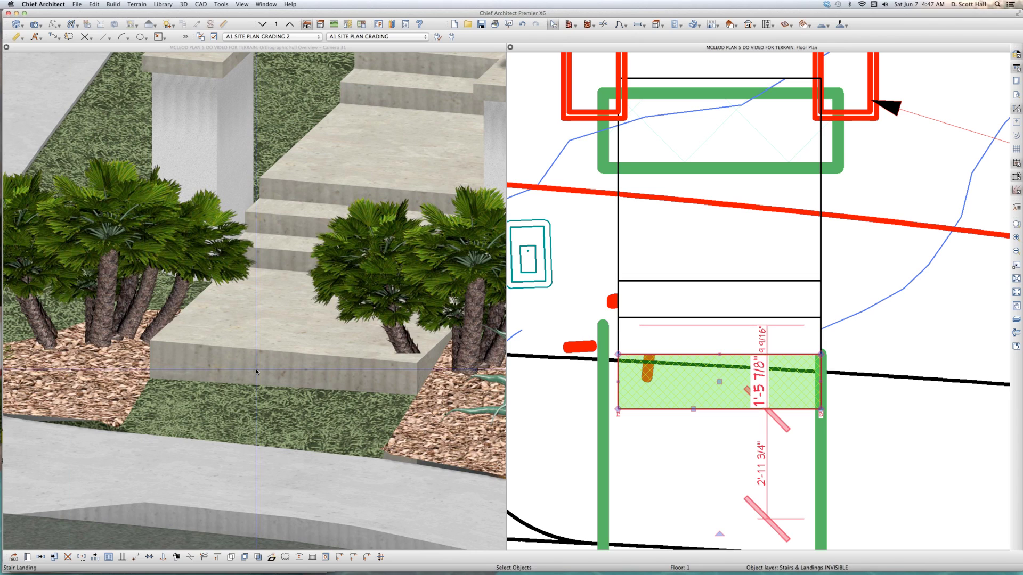
Undo the -120 inch top height change so the lower steps are rebuilt
{"action": "key", "text": "super+z"}
{"action": "key", "text": "super+v"}
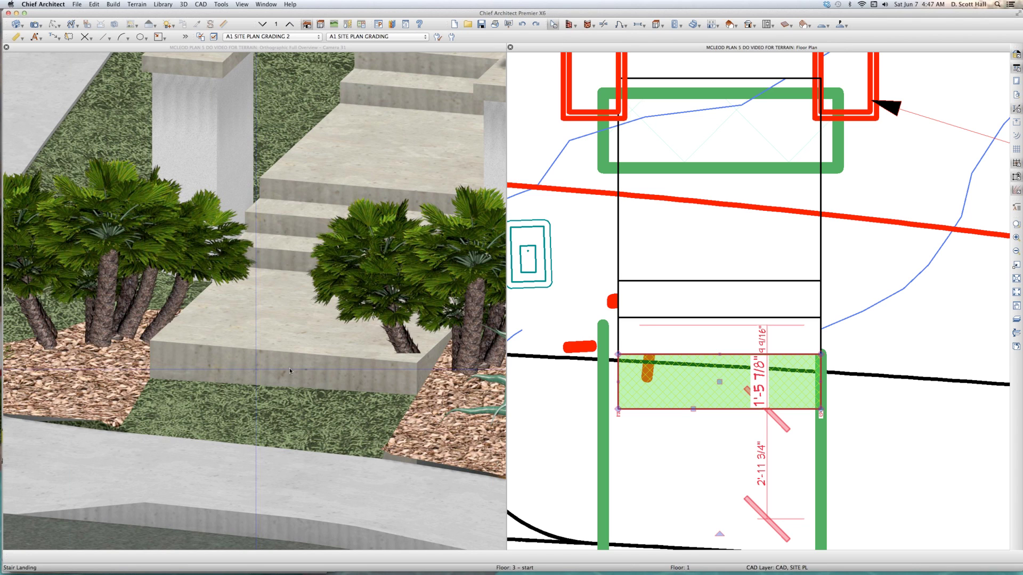
{"action": "scroll", "coordinate": [301, 388], "scroll_direction": "down", "scroll_amount": 5}
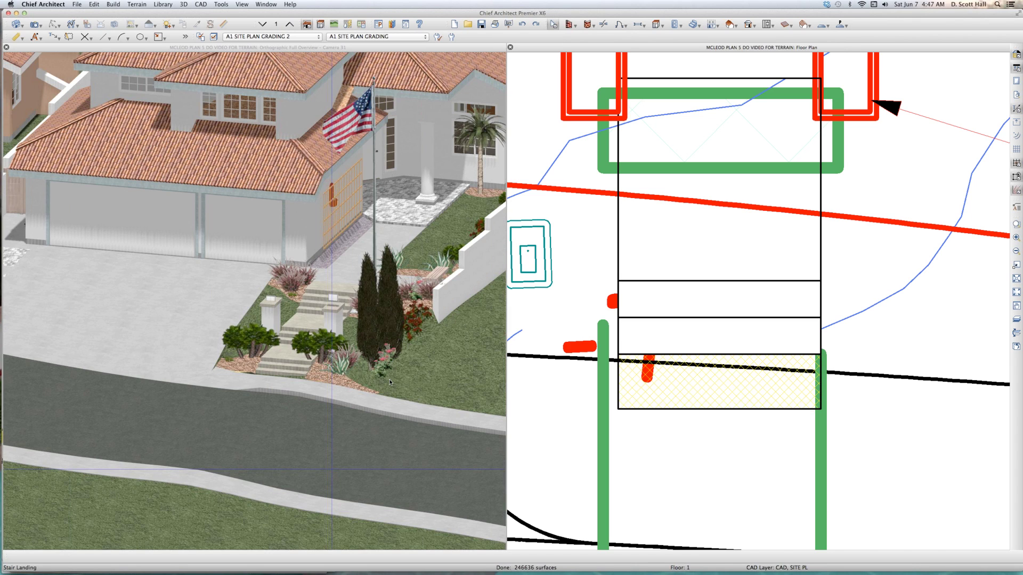
Examine the 3D overview from the lower steps and sidewalk edge out to the street, both houses and the whole terrain
{"action": "scroll", "coordinate": [389, 378], "scroll_direction": "up", "scroll_amount": 6}
{"action": "scroll", "coordinate": [408, 415], "scroll_direction": "down", "scroll_amount": 2}
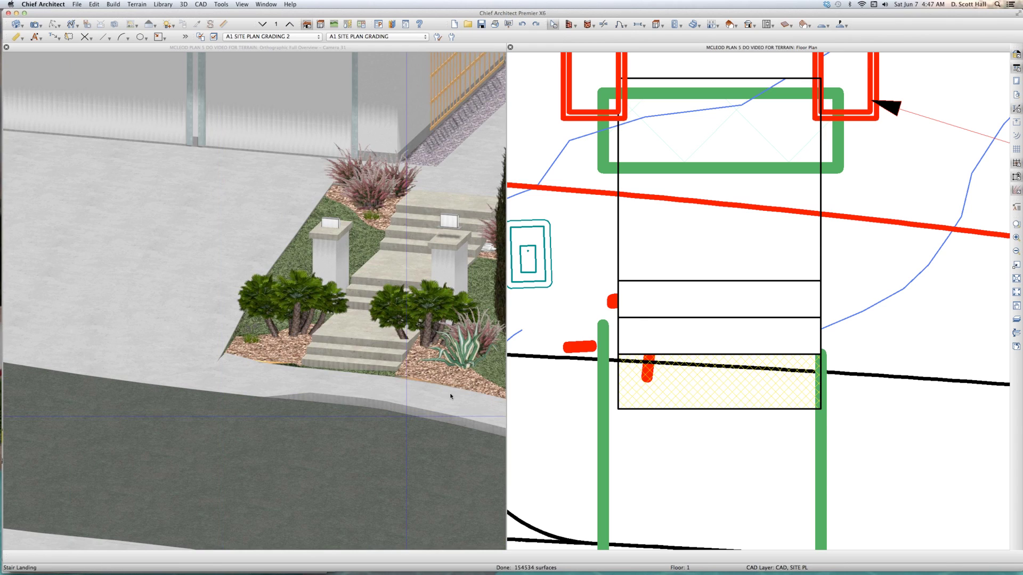
{"action": "scroll", "coordinate": [450, 397], "scroll_direction": "down", "scroll_amount": 4}
{"action": "scroll", "coordinate": [389, 379], "scroll_direction": "up", "scroll_amount": 6}
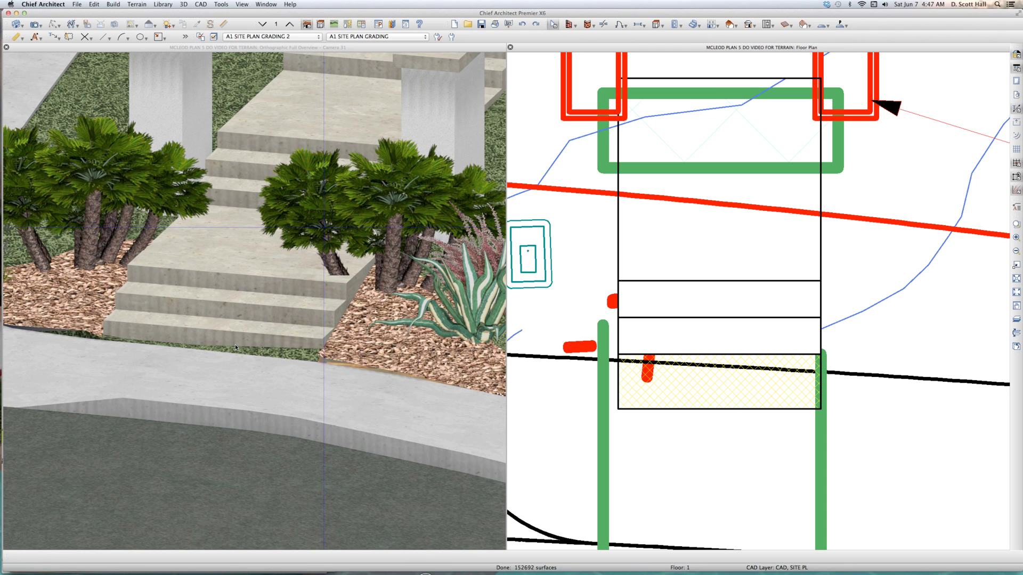
{"action": "scroll", "coordinate": [24, 338], "scroll_direction": "up", "scroll_amount": 1}
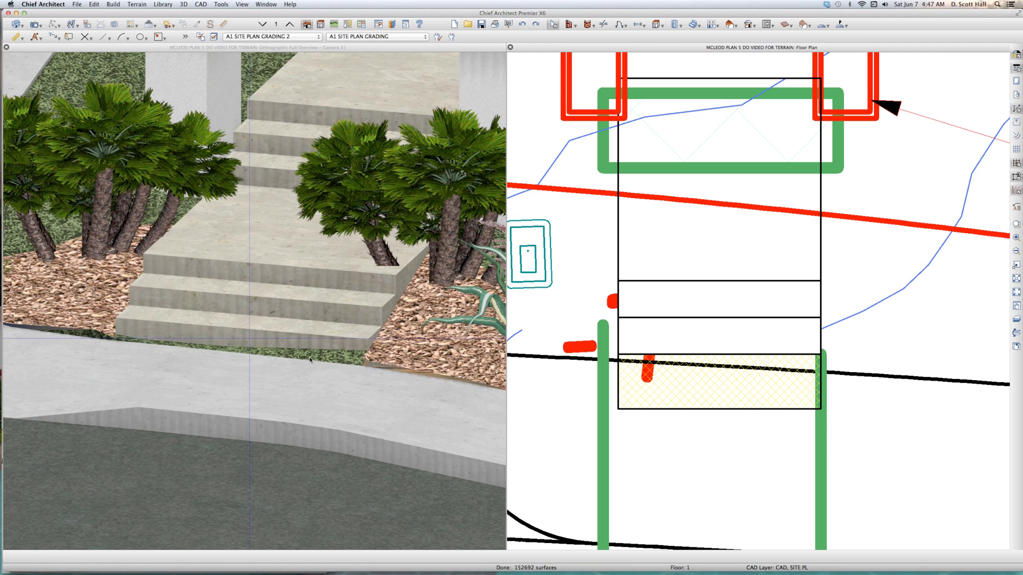
{"action": "scroll", "coordinate": [276, 350], "scroll_direction": "down", "scroll_amount": 4}
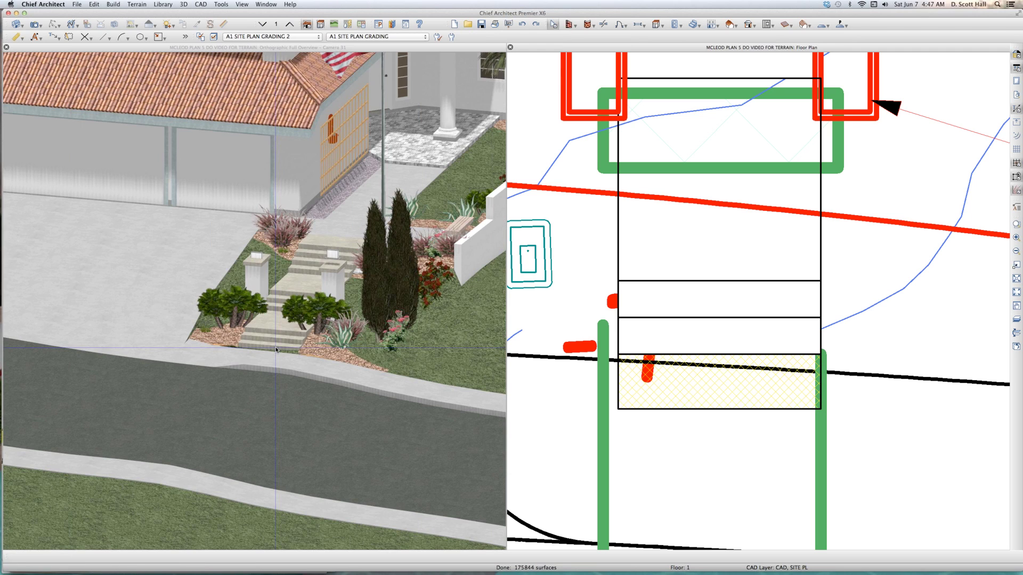
{"action": "scroll", "coordinate": [275, 349], "scroll_direction": "down", "scroll_amount": 4}
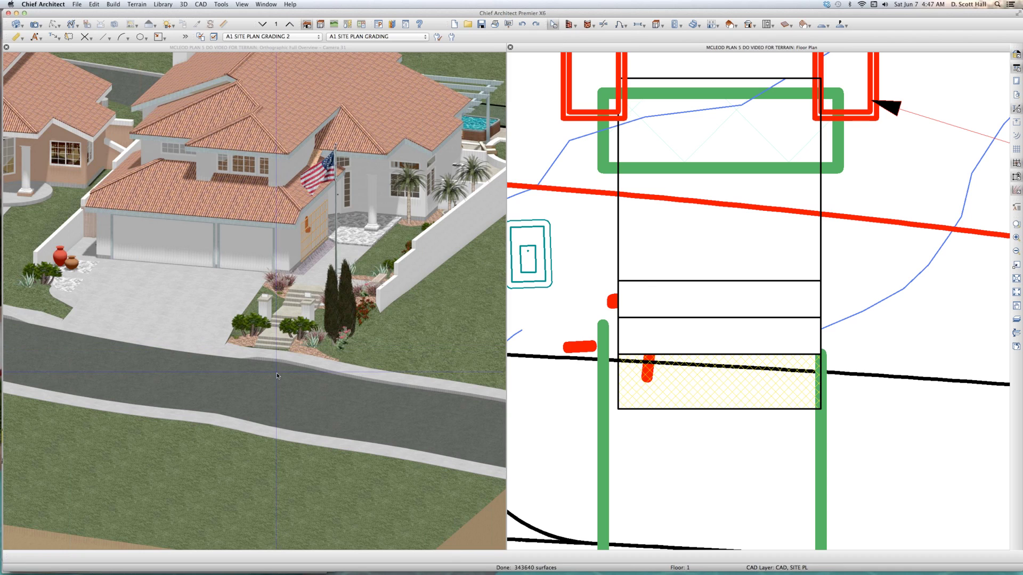
{"action": "scroll", "coordinate": [275, 370], "scroll_direction": "down", "scroll_amount": 5}
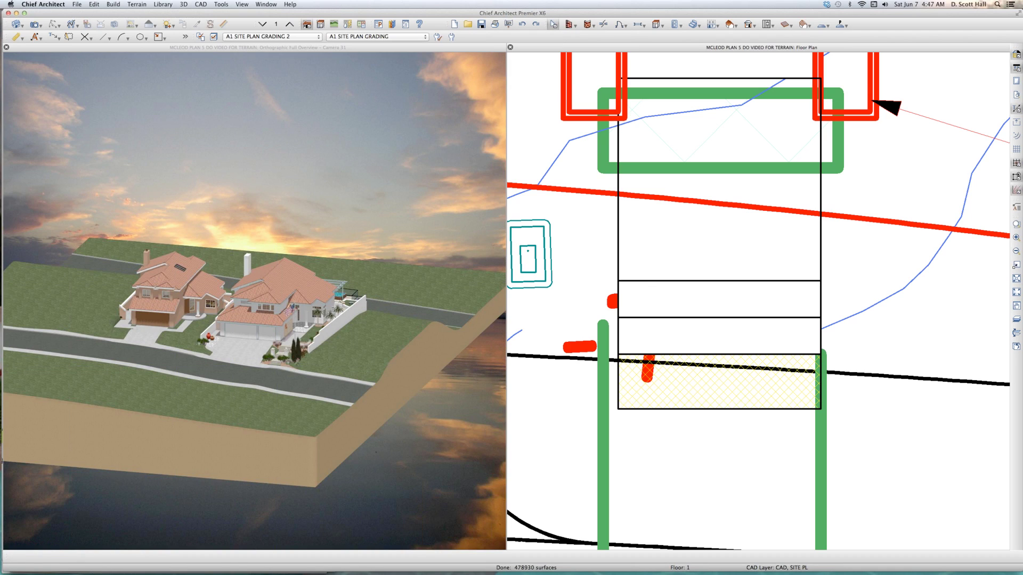